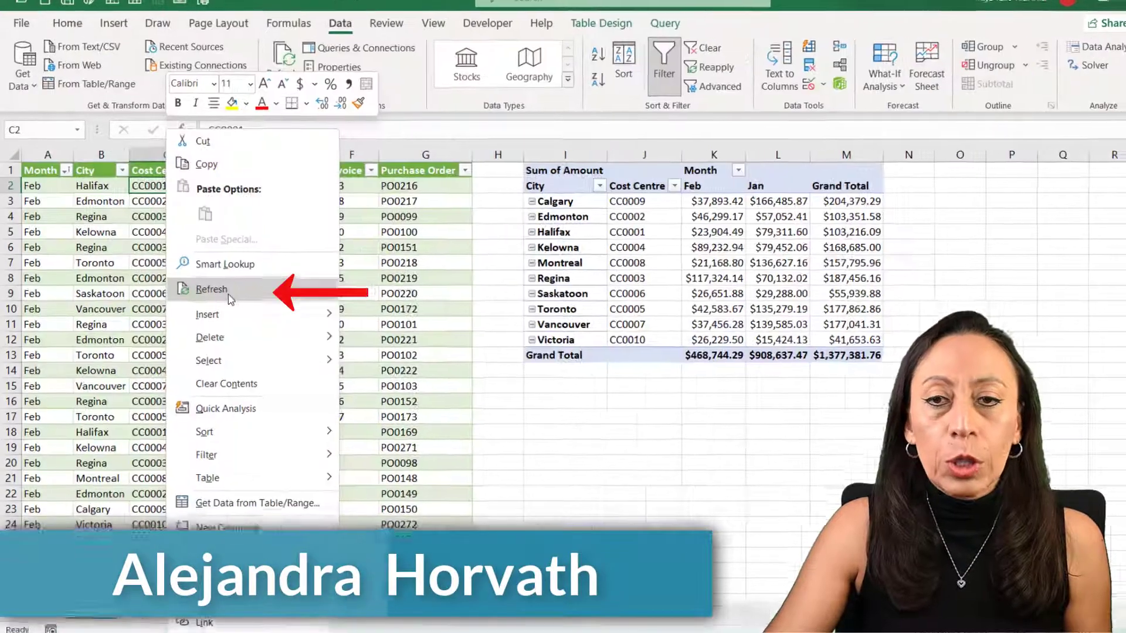
Refresh the finished pivot table and review the Combine Files dialog, keeping the first file as sample.
click(221, 294)
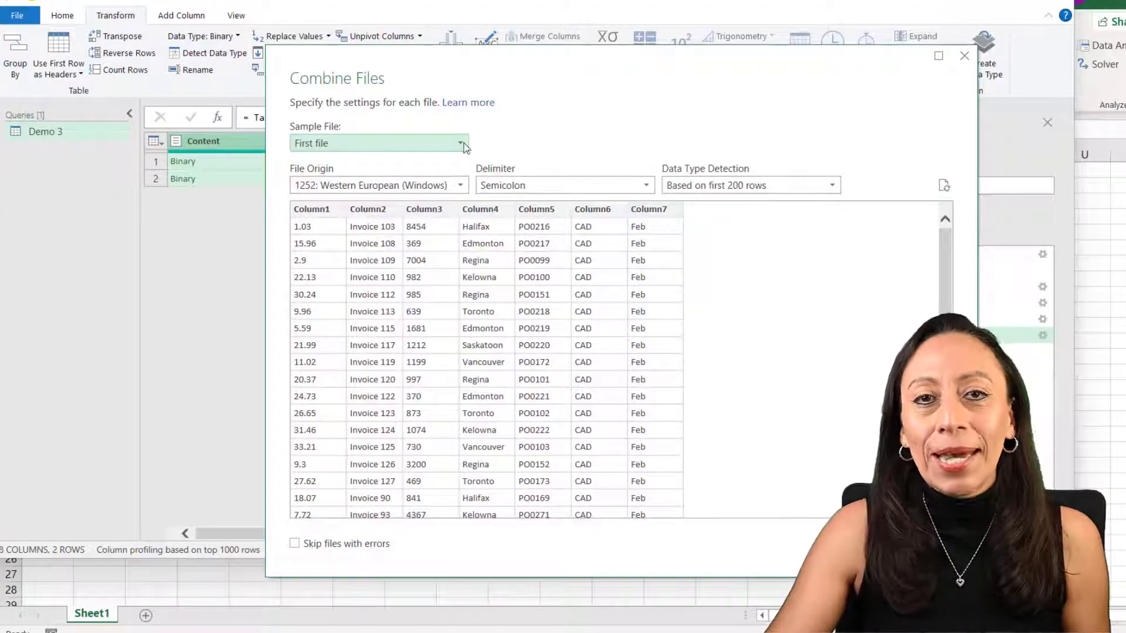
click(461, 143)
click(352, 158)
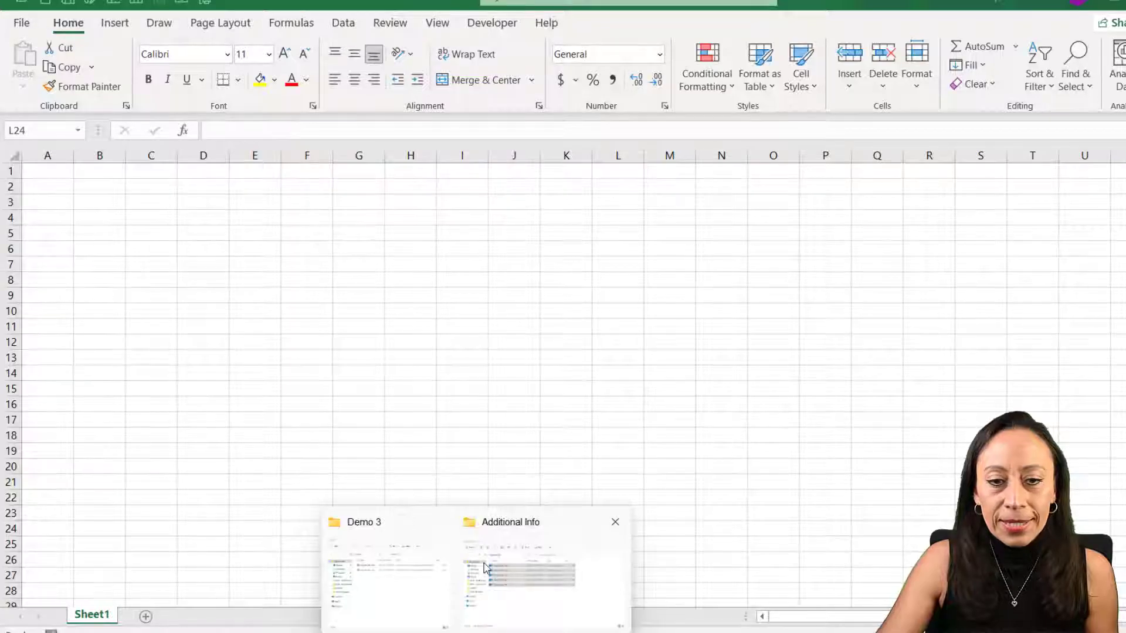
Select Invoices List - Jan in the Demo 3 folder window and open it in Excel.
click(411, 575)
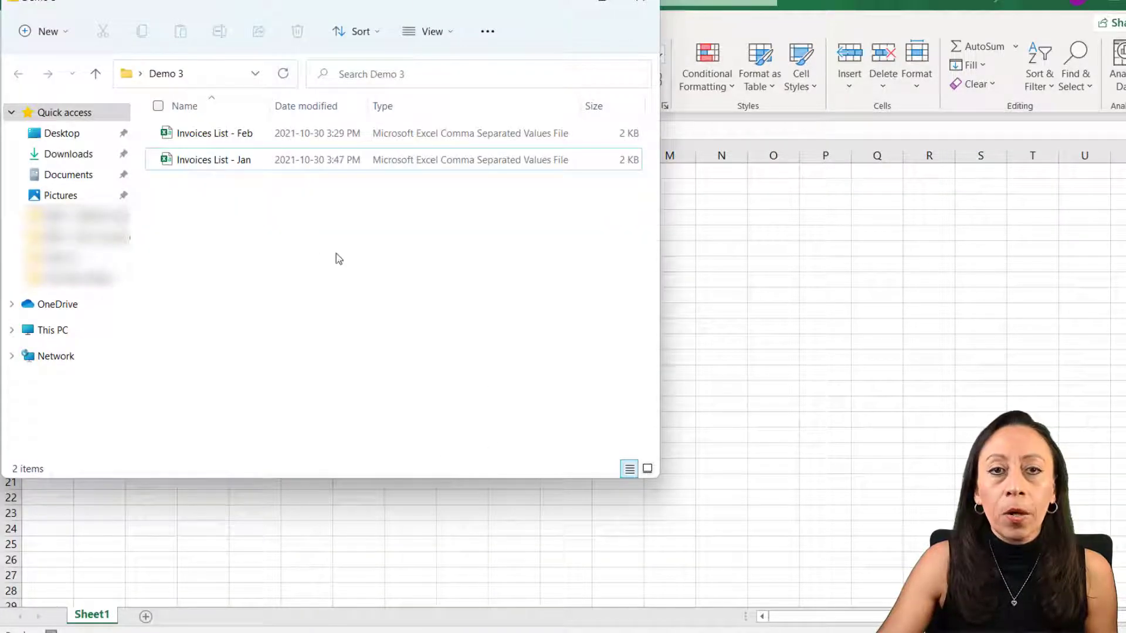
click(235, 160)
key(alt+Tab)
Look over the semicolon-separated January rows, then switch back to the blank workbook.
drag(319, 209, 337, 264)
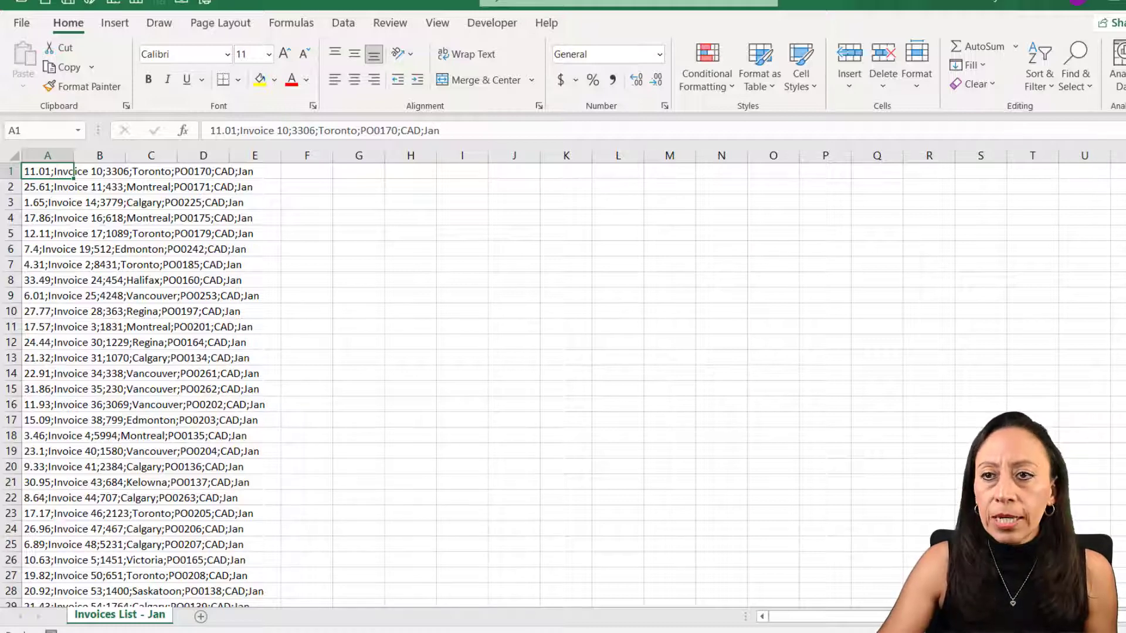
key(alt+Tab)
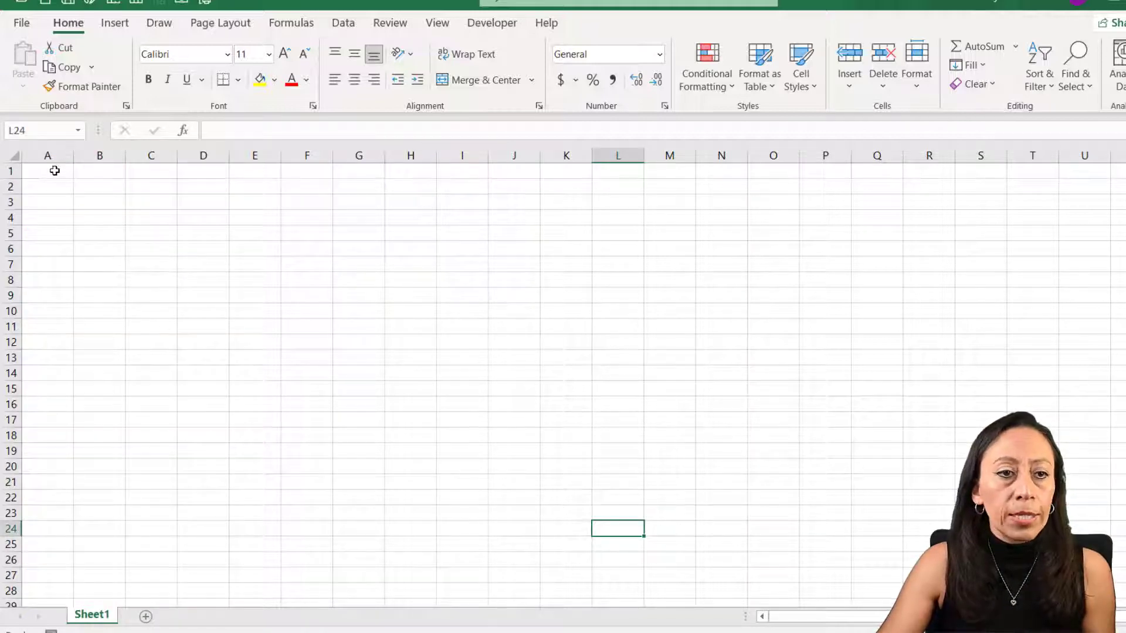
From cell A1, use Get Data > From Folder to pick Desktop > Demo 3 as the source.
click(54, 171)
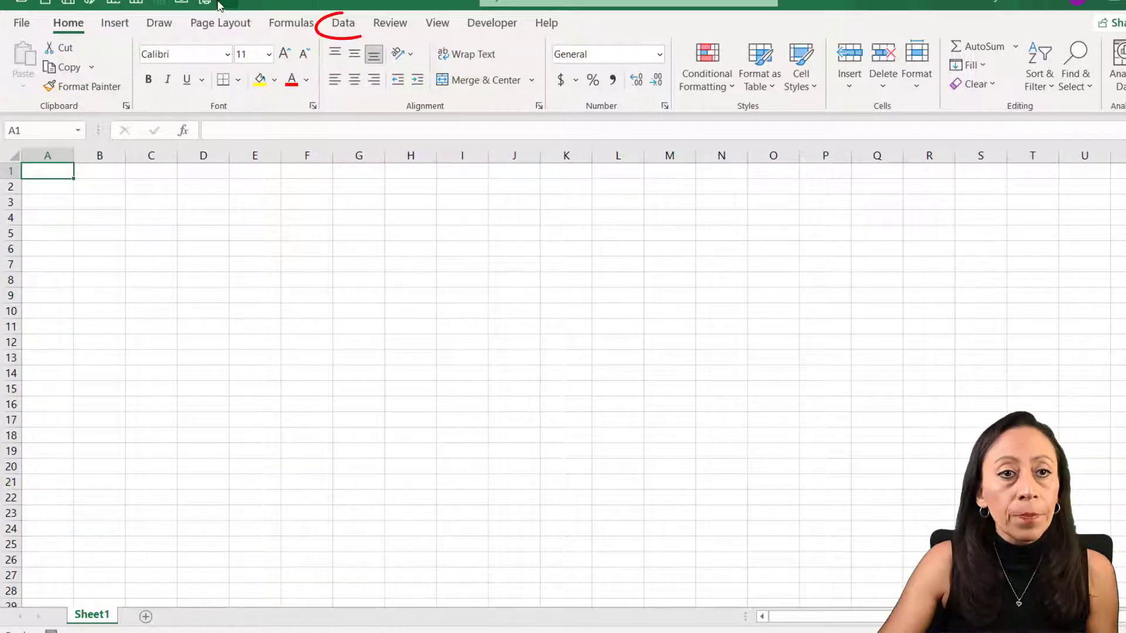
click(344, 25)
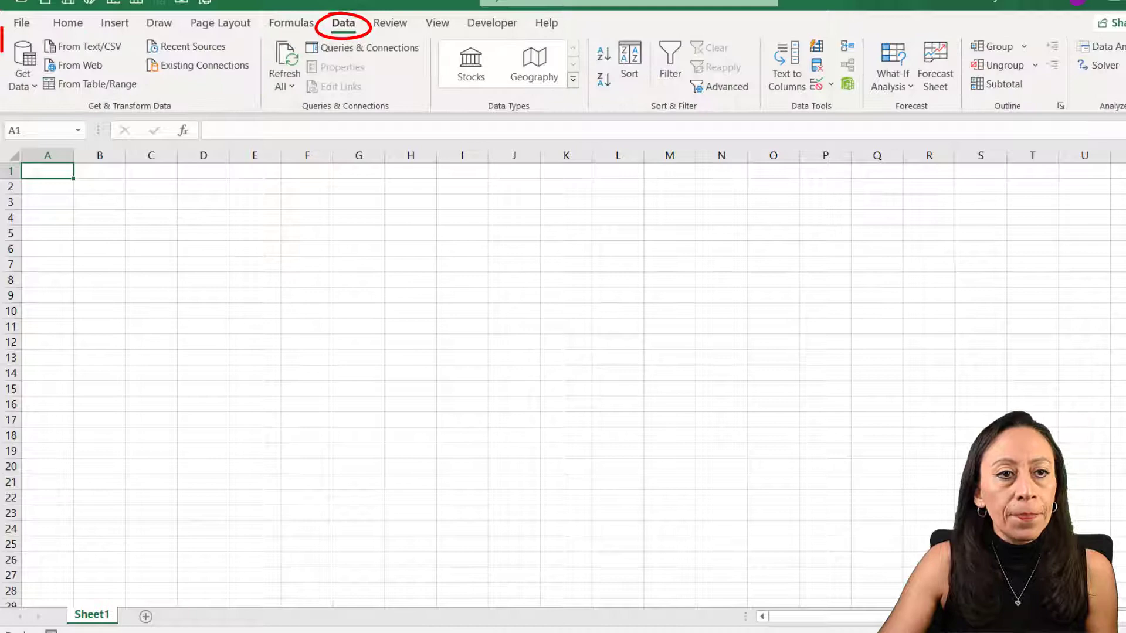
click(31, 85)
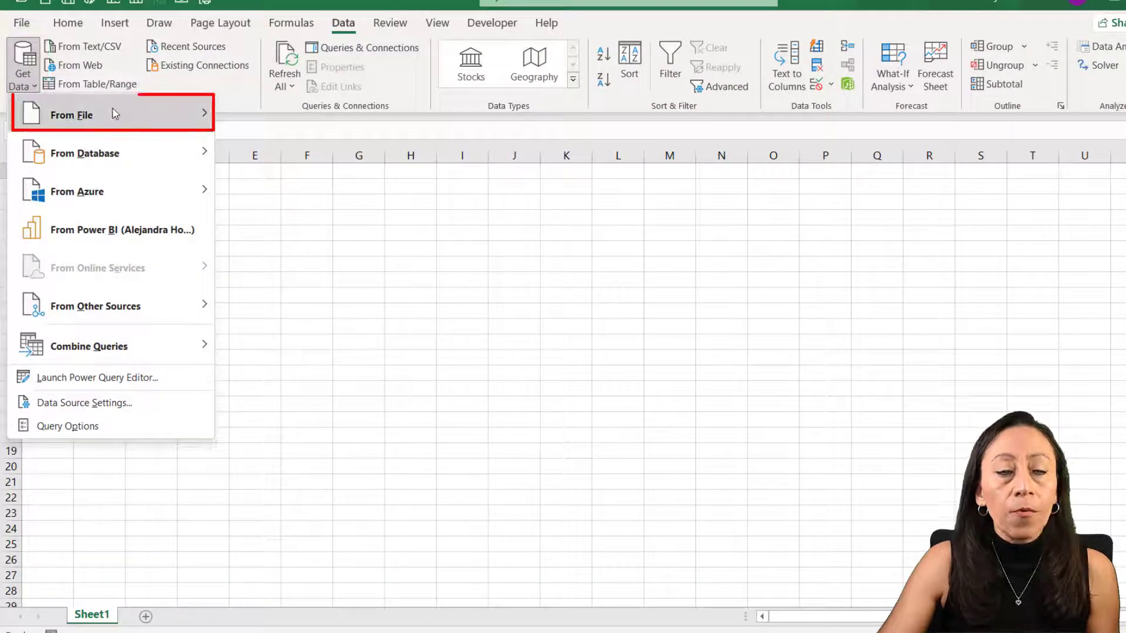
mouse_move(114, 112)
click(273, 315)
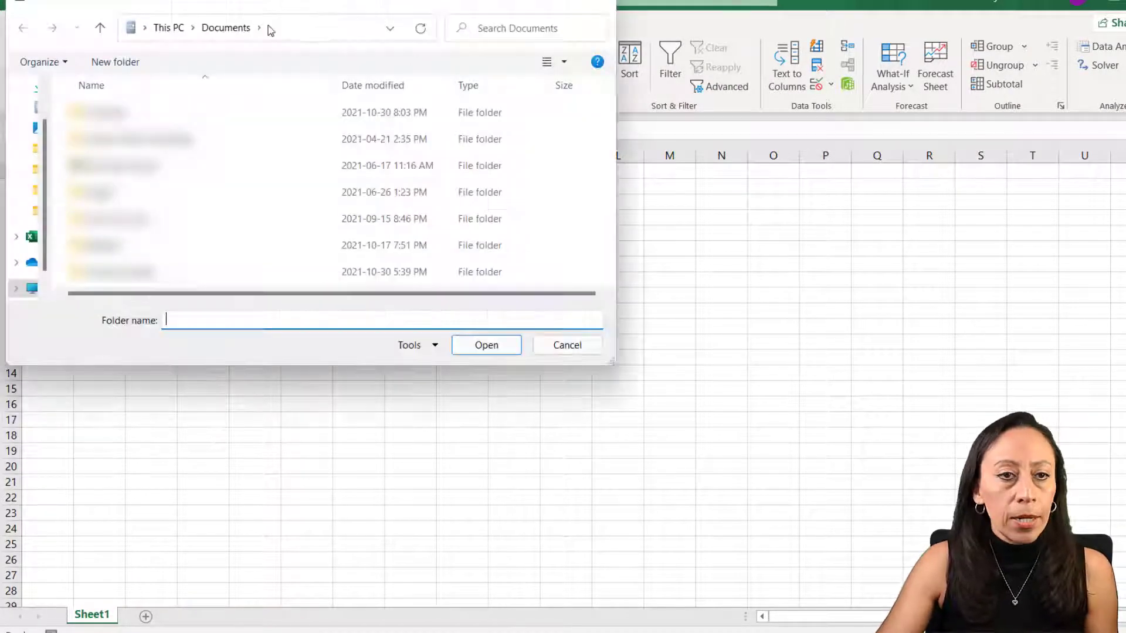
scroll(13, 119, up, 1)
click(39, 112)
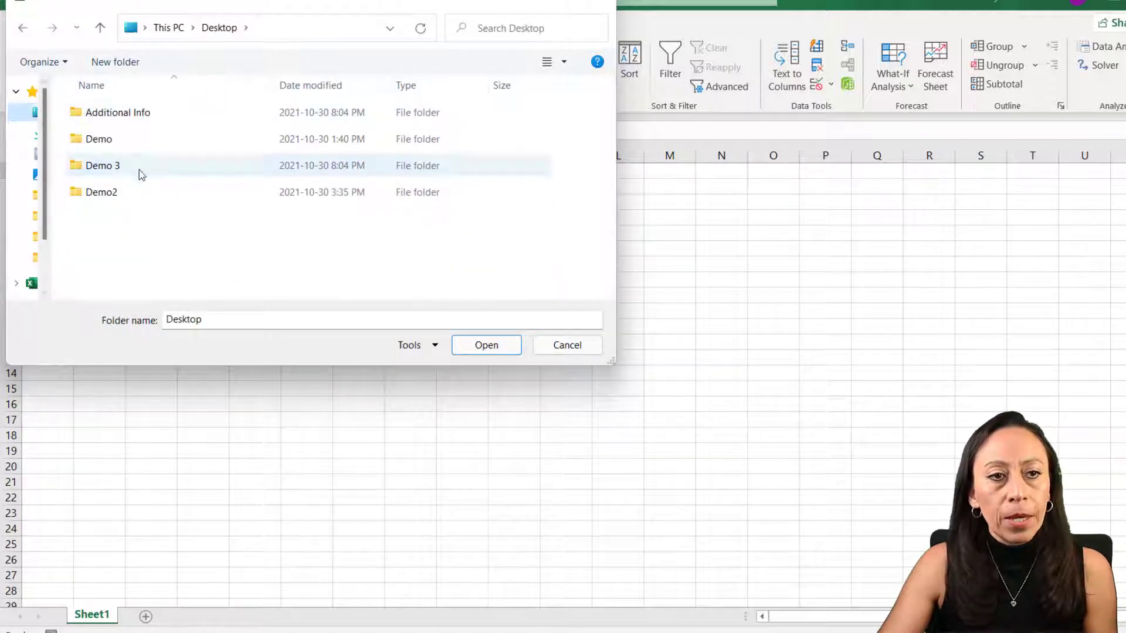
click(141, 171)
click(509, 346)
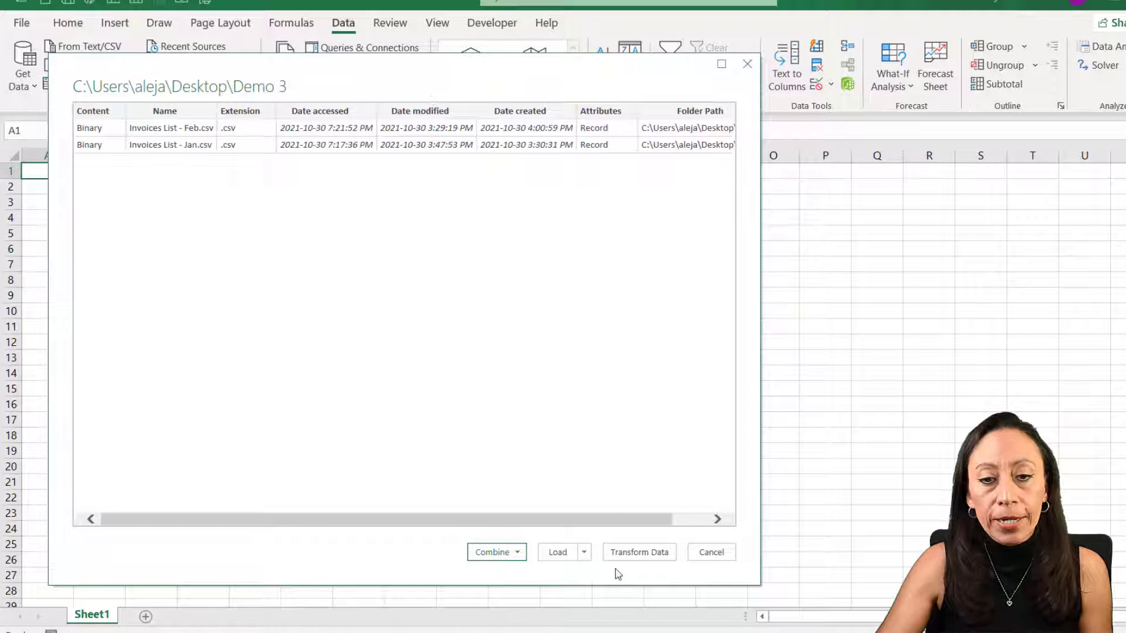
Load the Demo 3 file list into Power Query Editor and select Extension for case formatting.
click(664, 557)
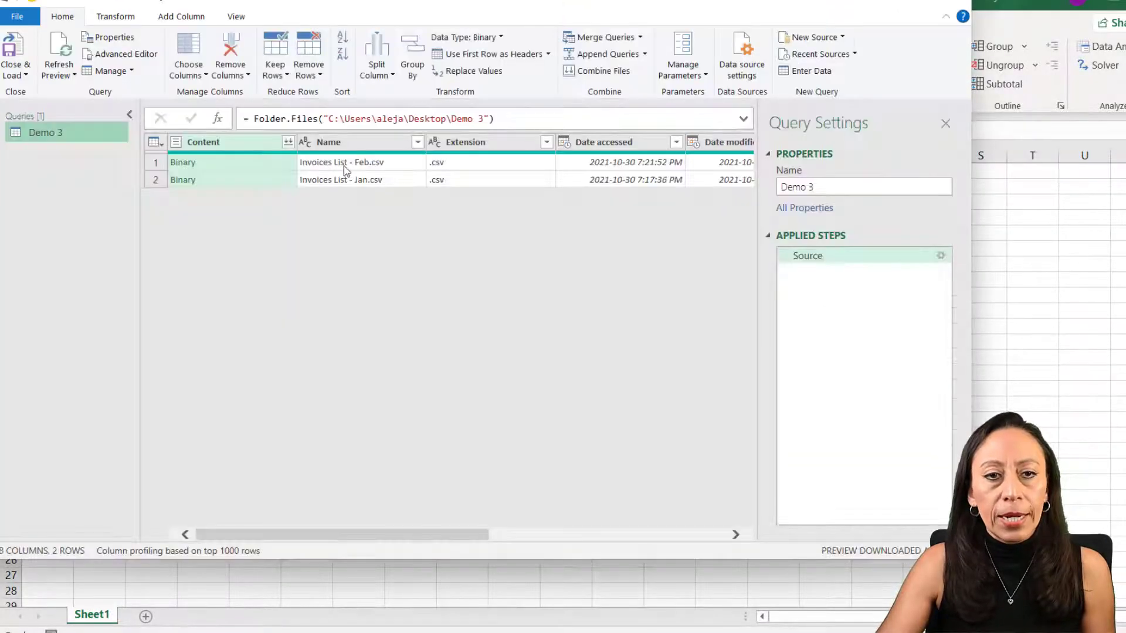
click(482, 146)
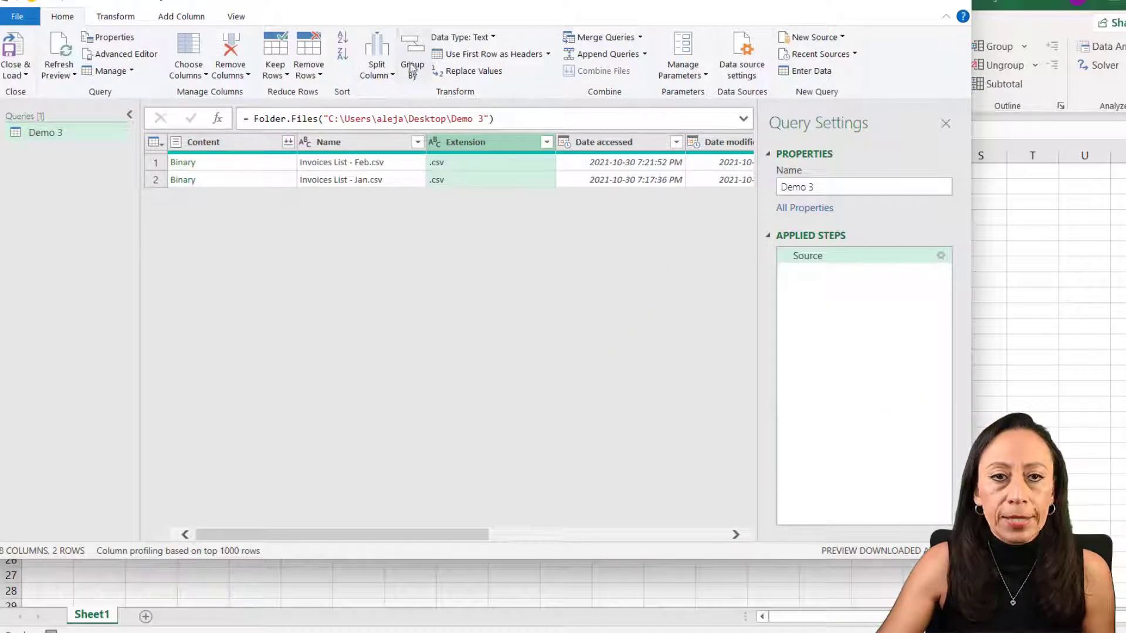
click(101, 15)
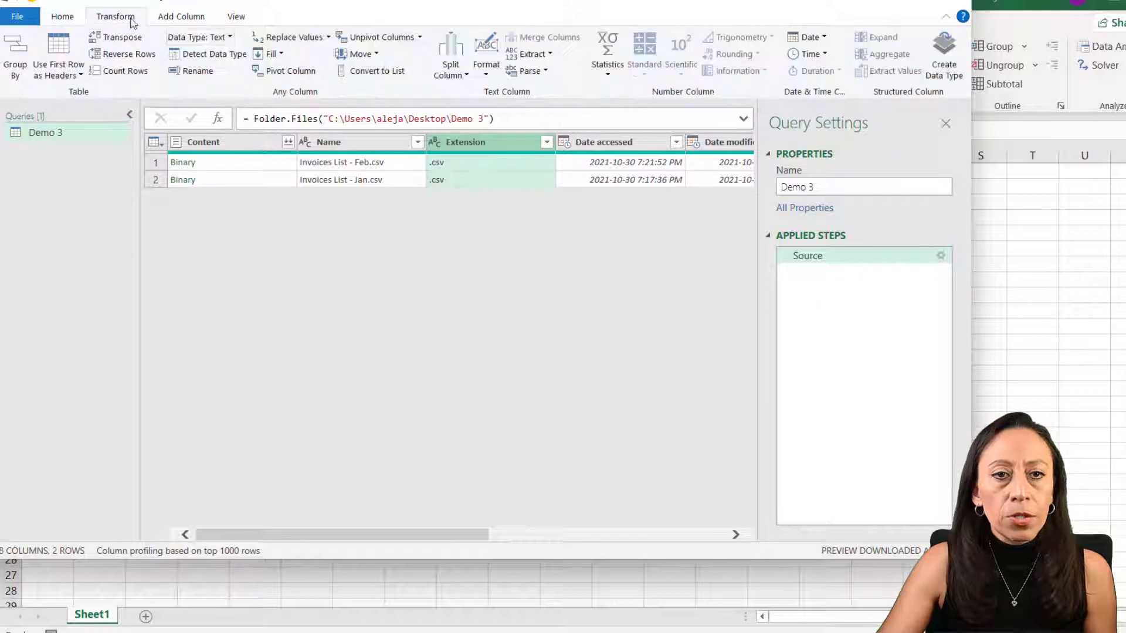
click(490, 75)
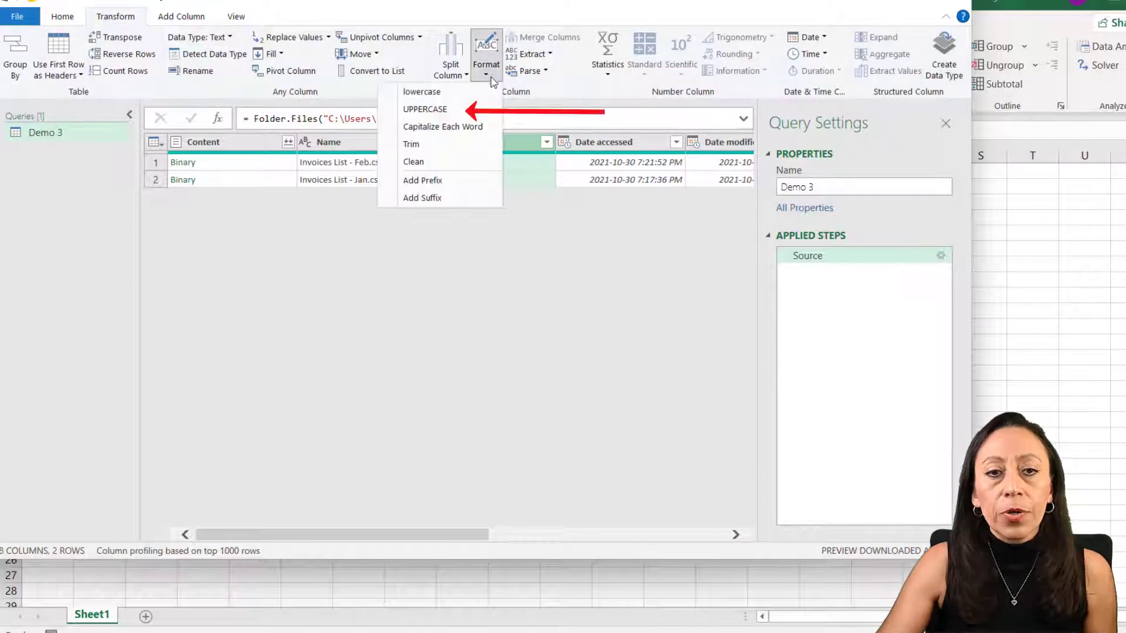
Make Extension values uppercase and filter the column to rows equal to .CSV.
click(461, 112)
click(546, 141)
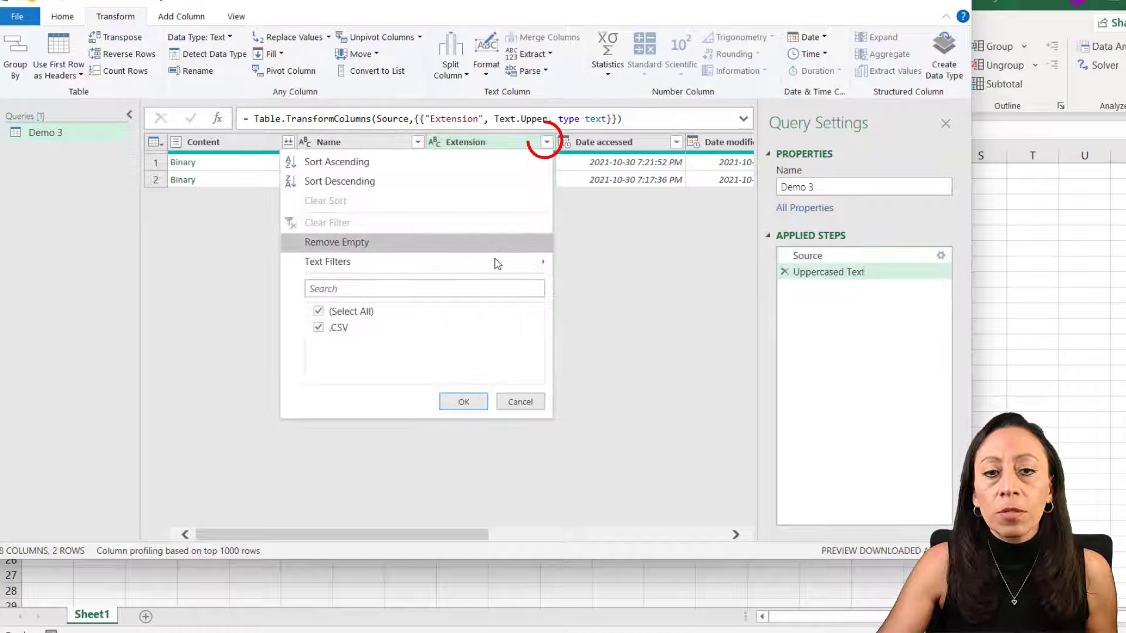
mouse_move(498, 271)
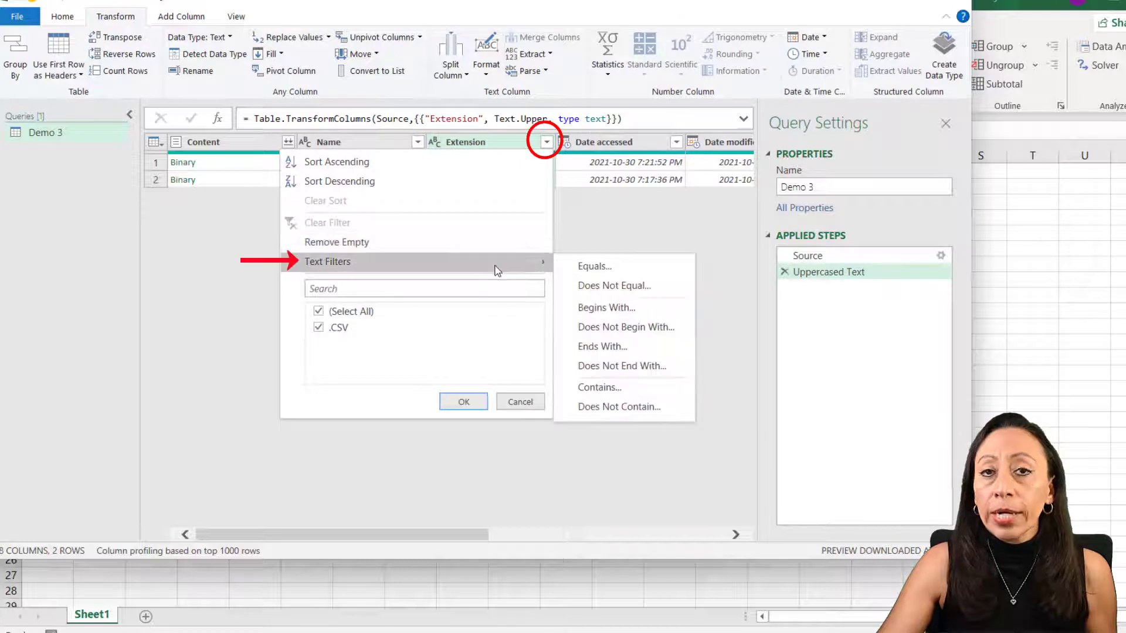
click(571, 267)
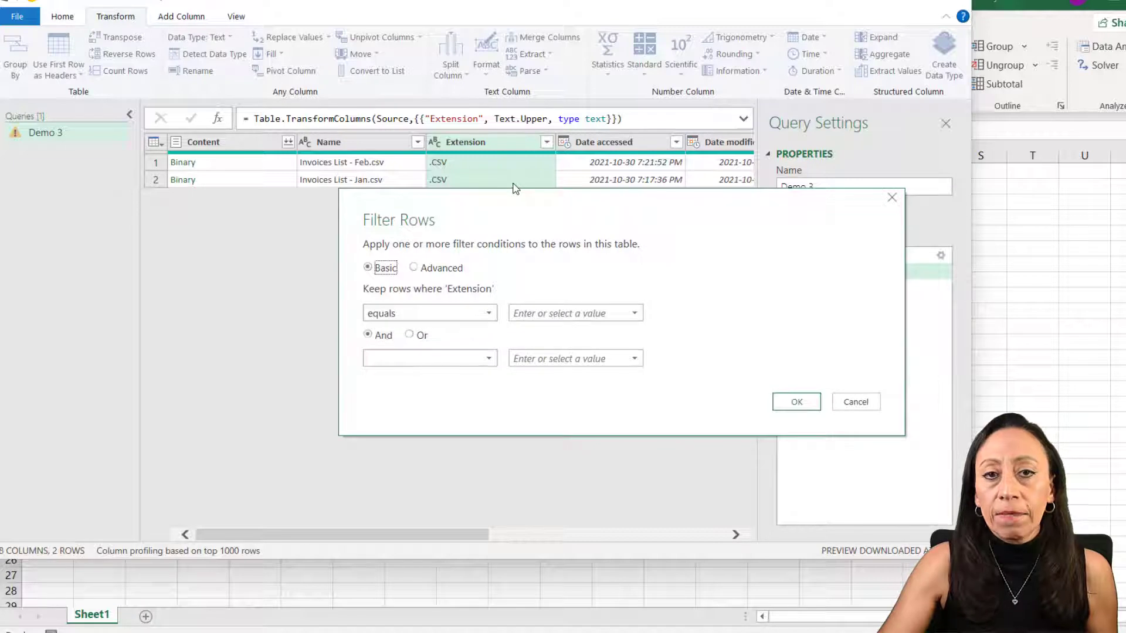
click(541, 312)
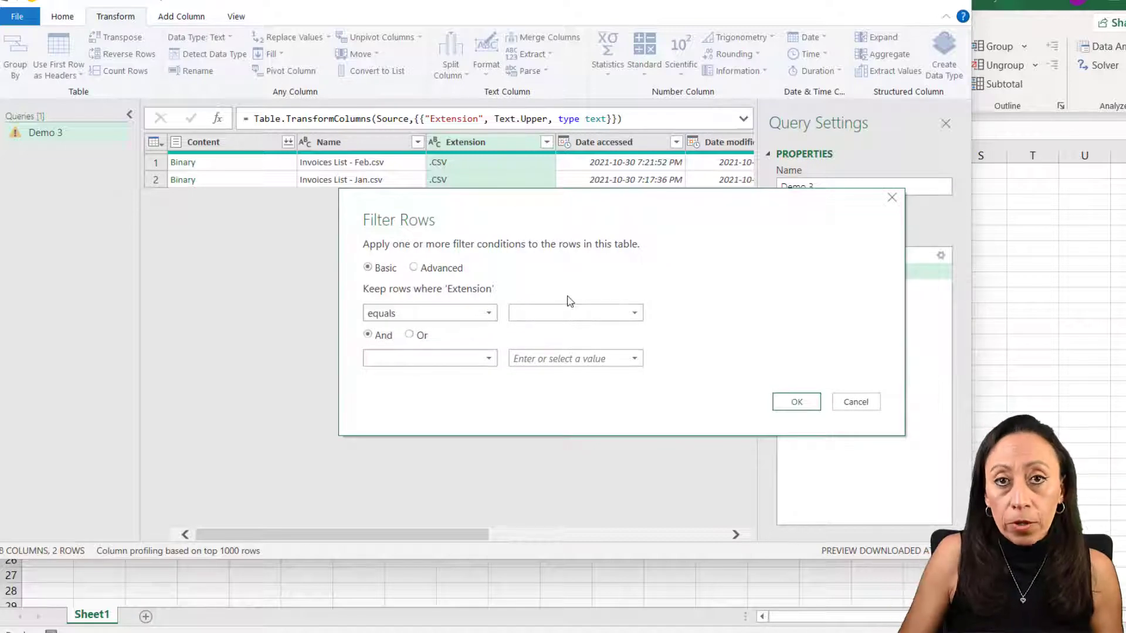
text(.CSV)
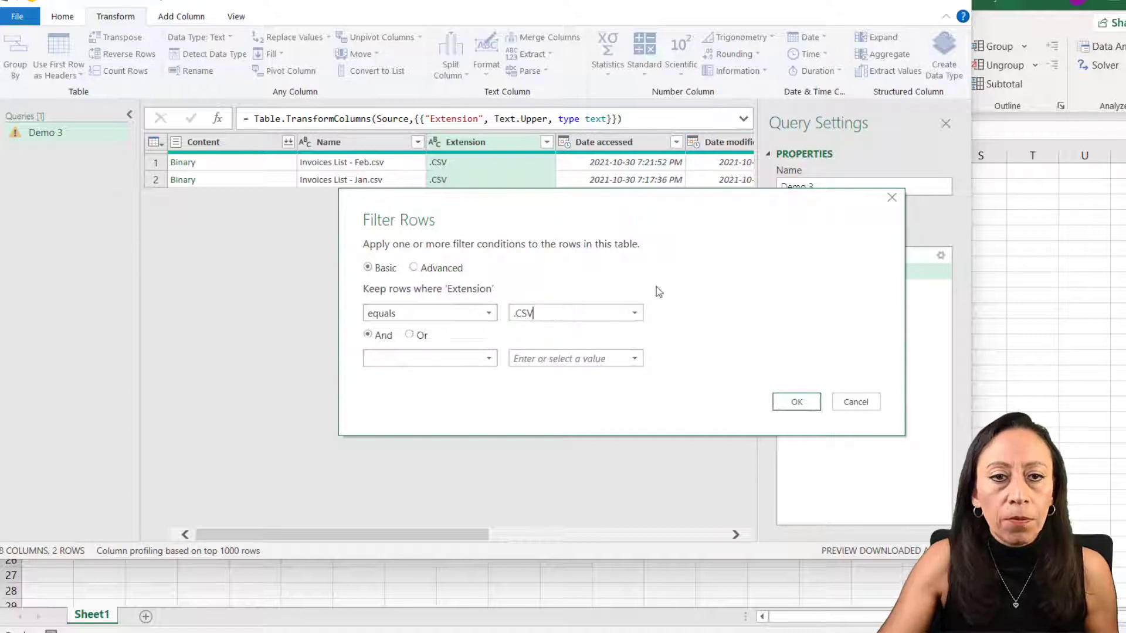
click(793, 400)
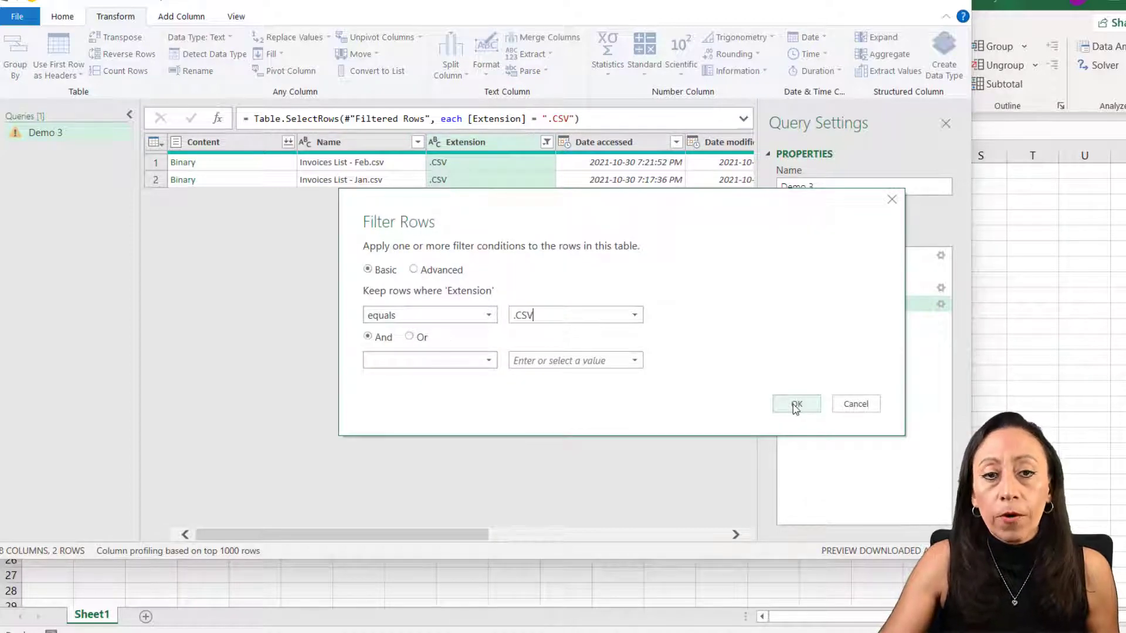
Add a Does Not Contain filter on Name that excludes any file containing ~.
click(796, 405)
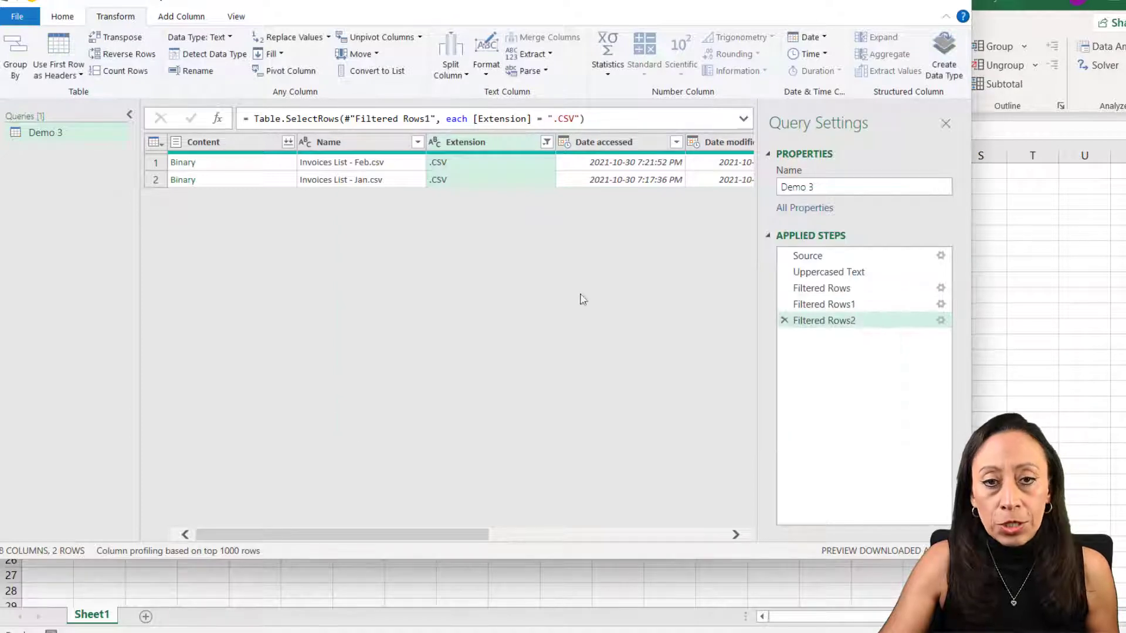
click(363, 143)
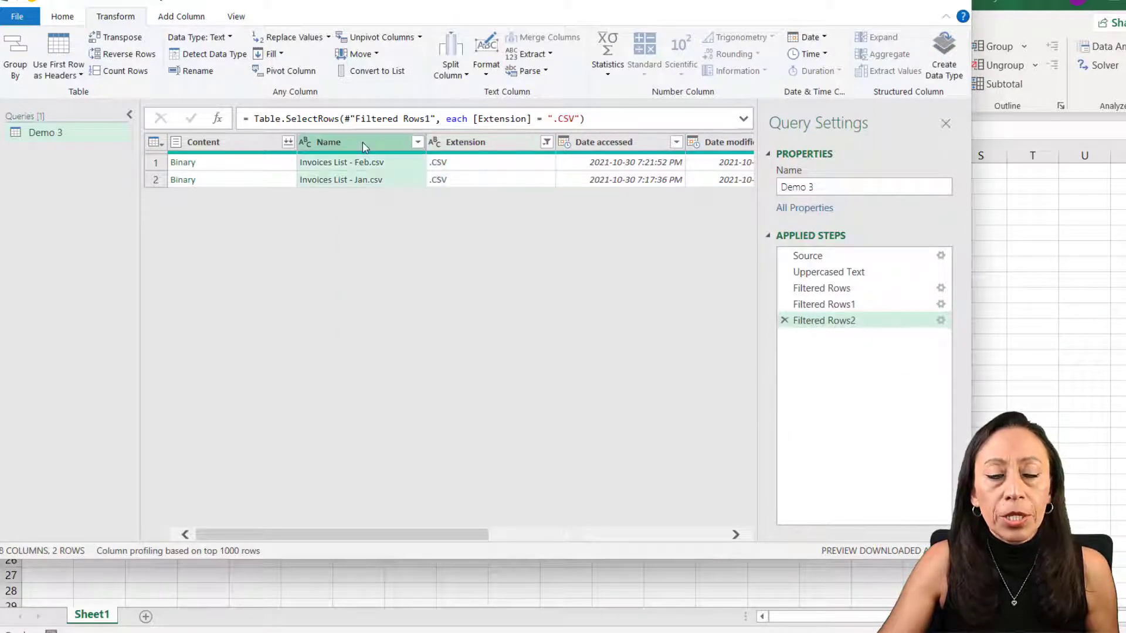
click(418, 143)
mouse_move(387, 265)
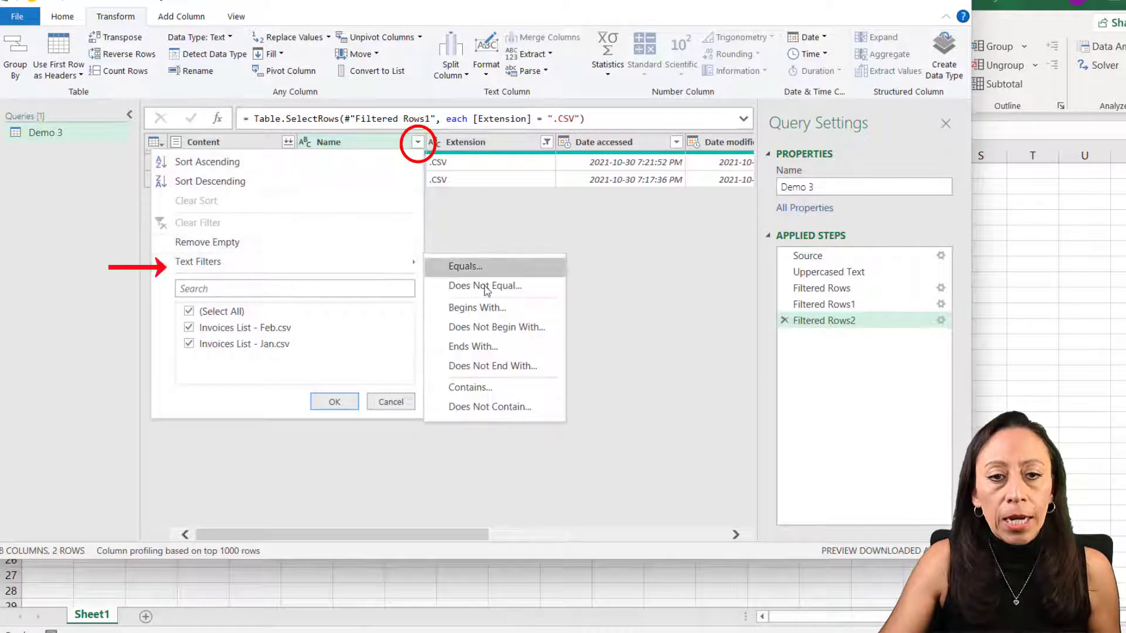
click(491, 407)
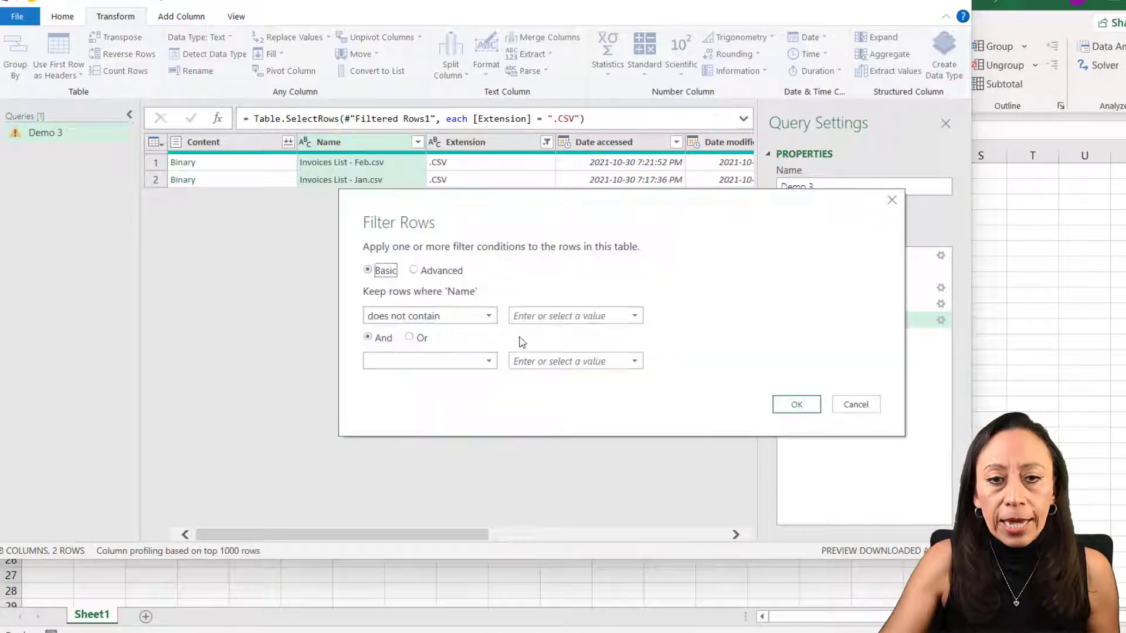
click(551, 314)
text(~)
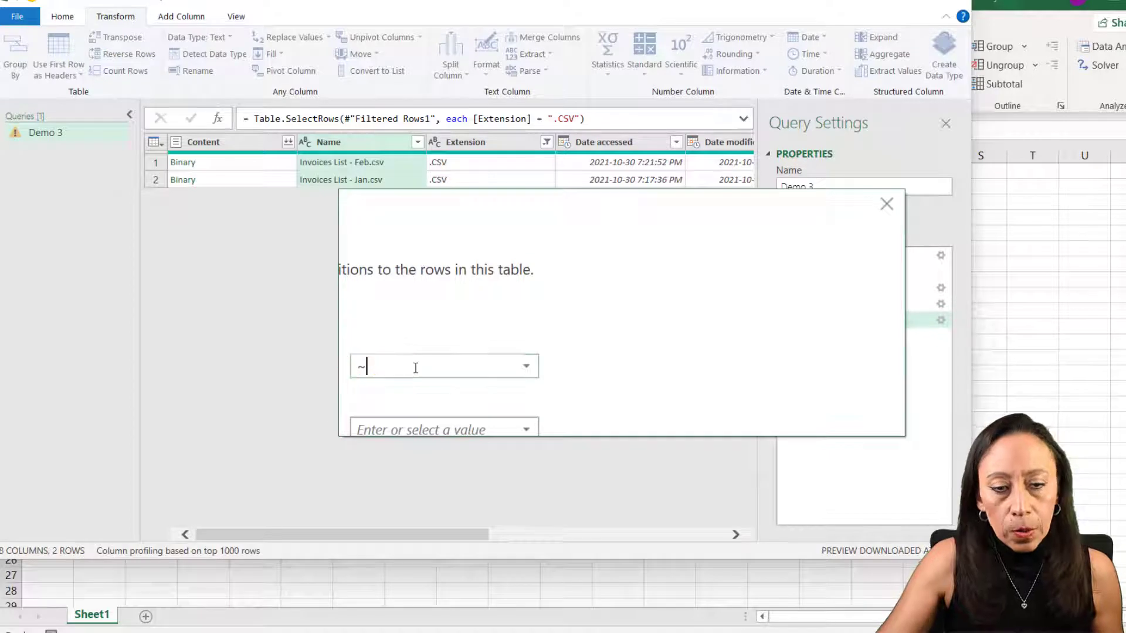
key(ctrl+shift+minus)
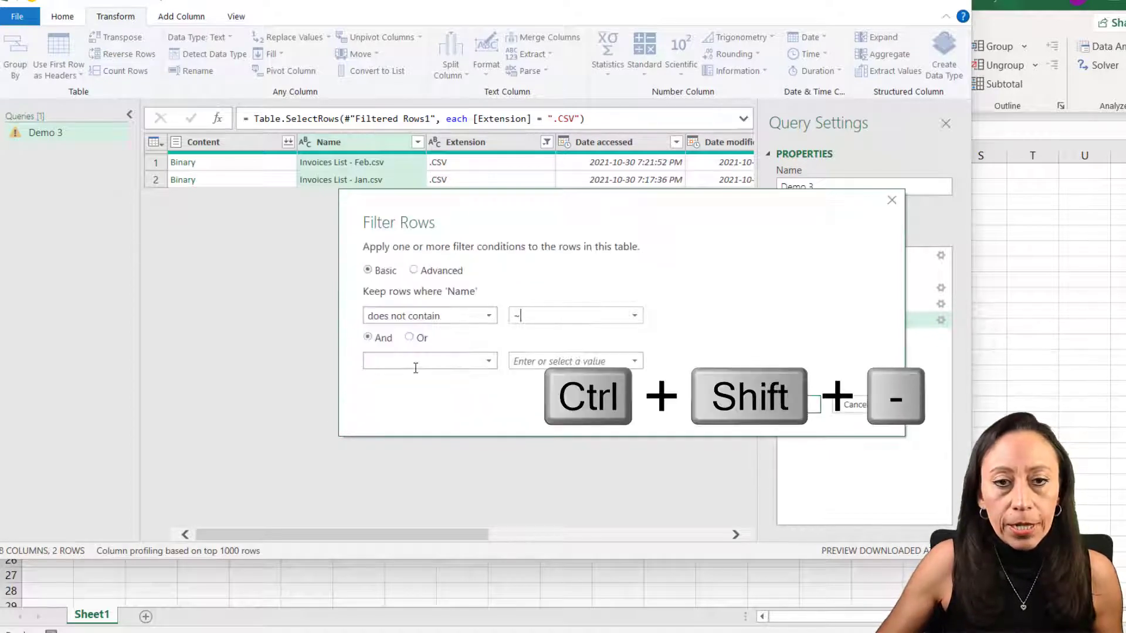
click(797, 403)
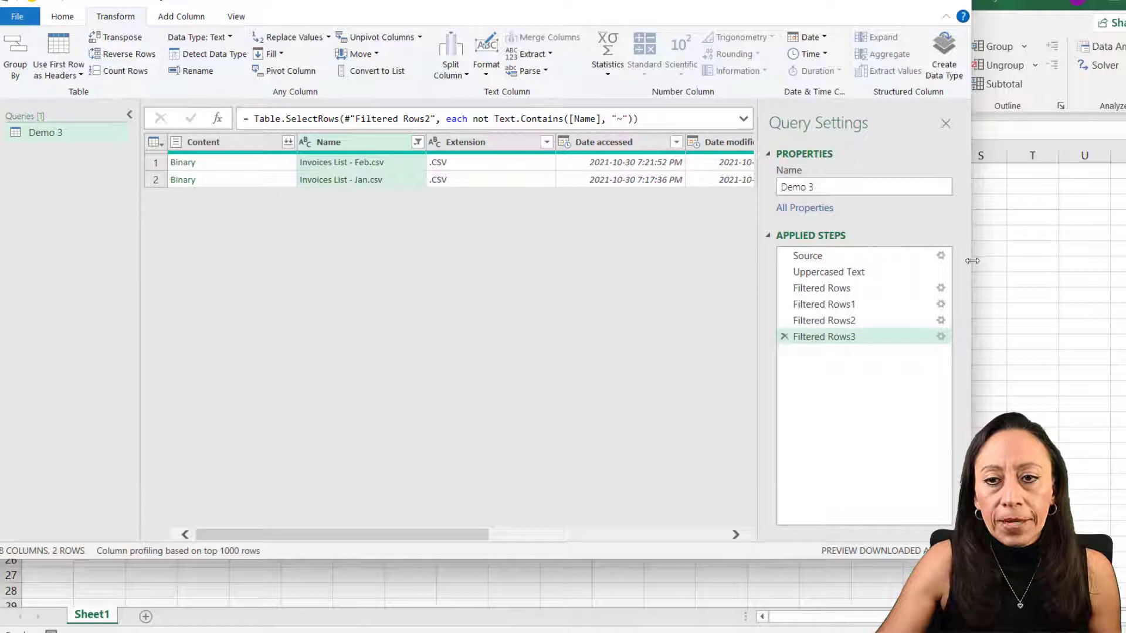
Widen the editor and preview the Feb and Jan invoice CSV files.
drag(972, 261, 1074, 260)
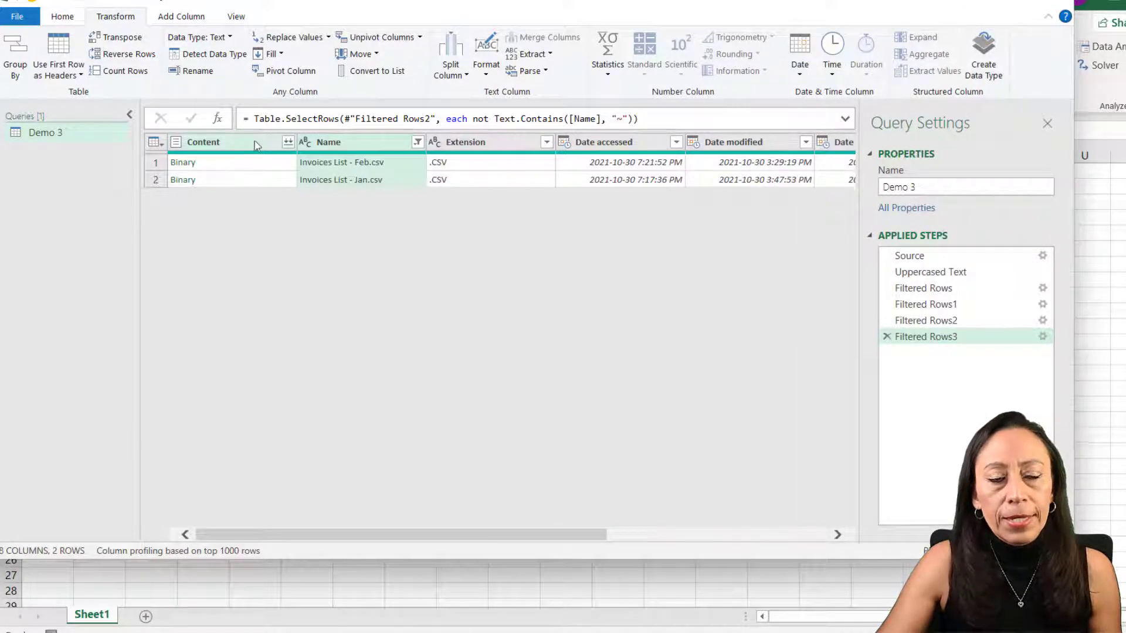
click(286, 166)
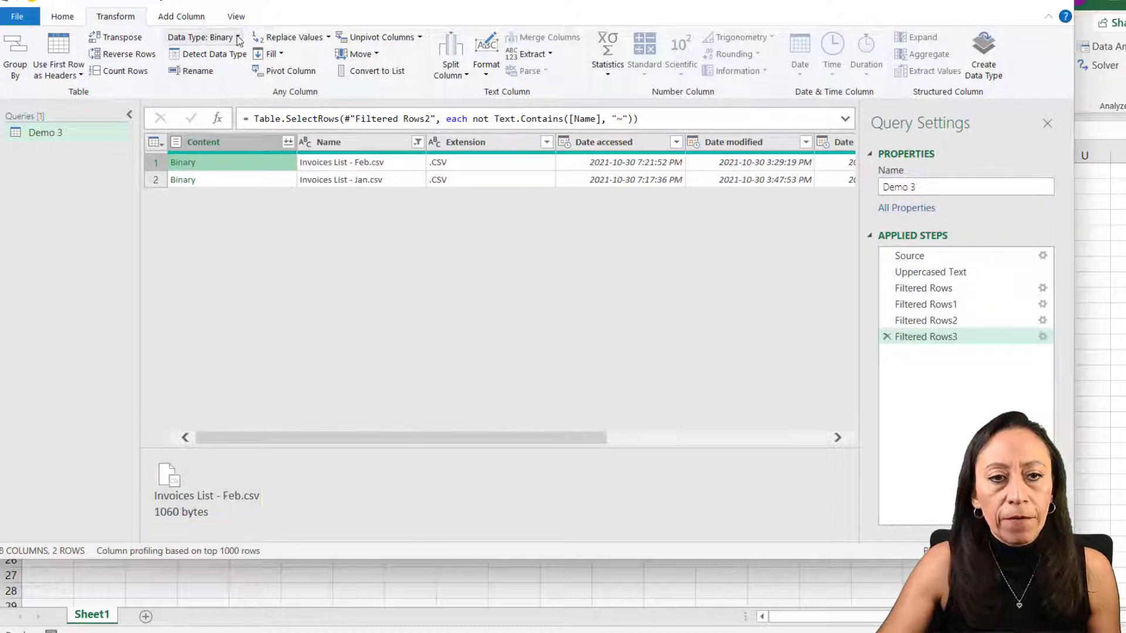
click(286, 184)
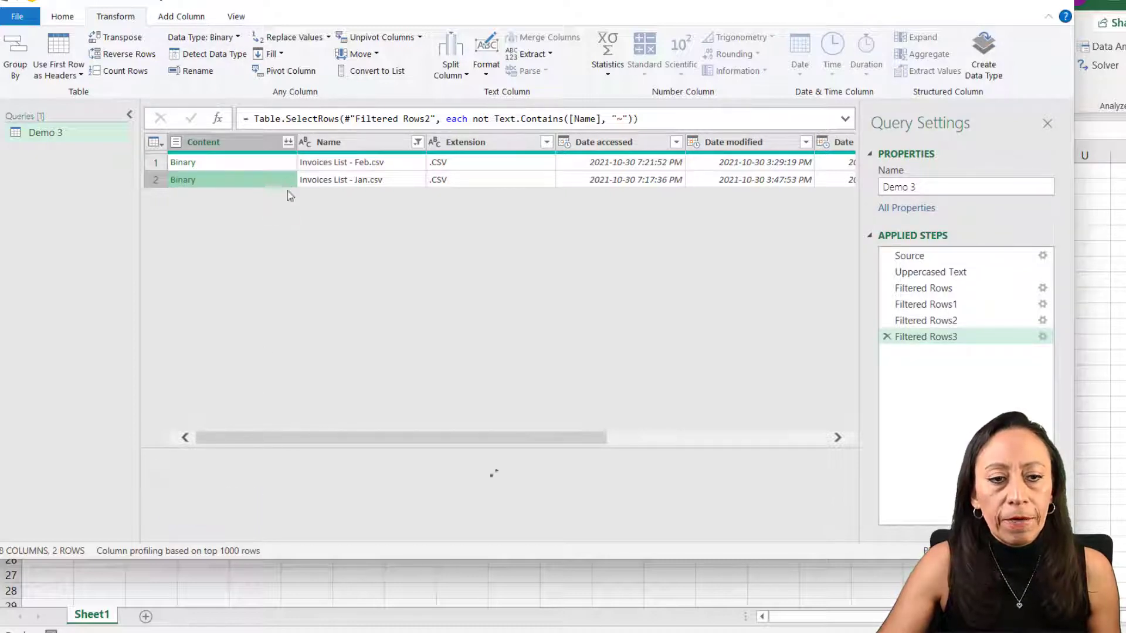
Combine the Content column's files, keeping First file as the sample file.
click(289, 144)
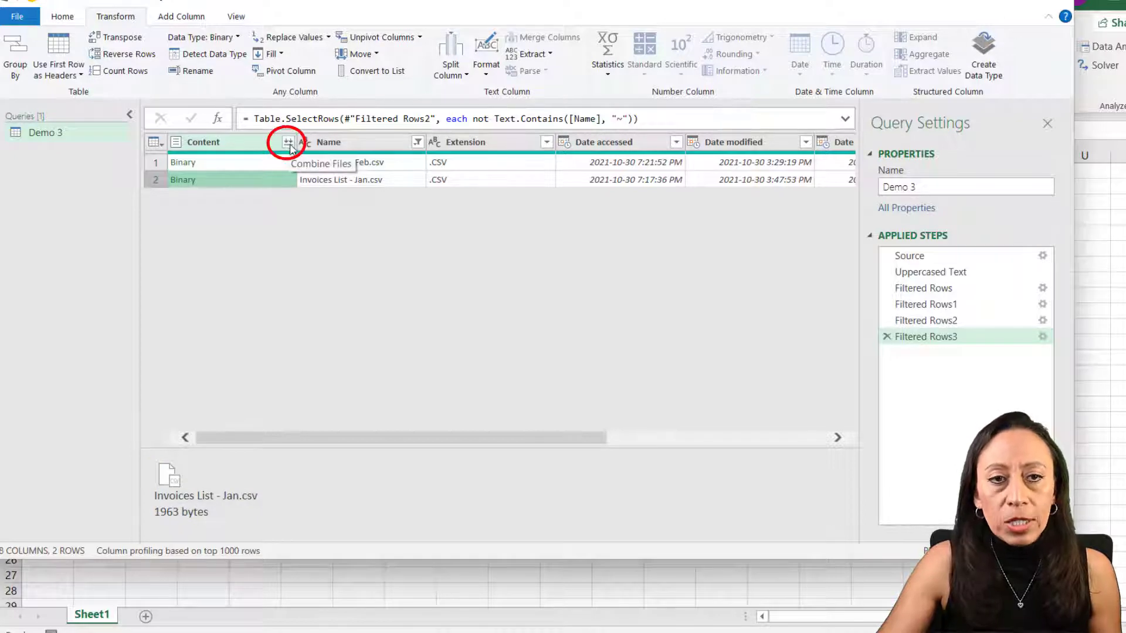
click(289, 145)
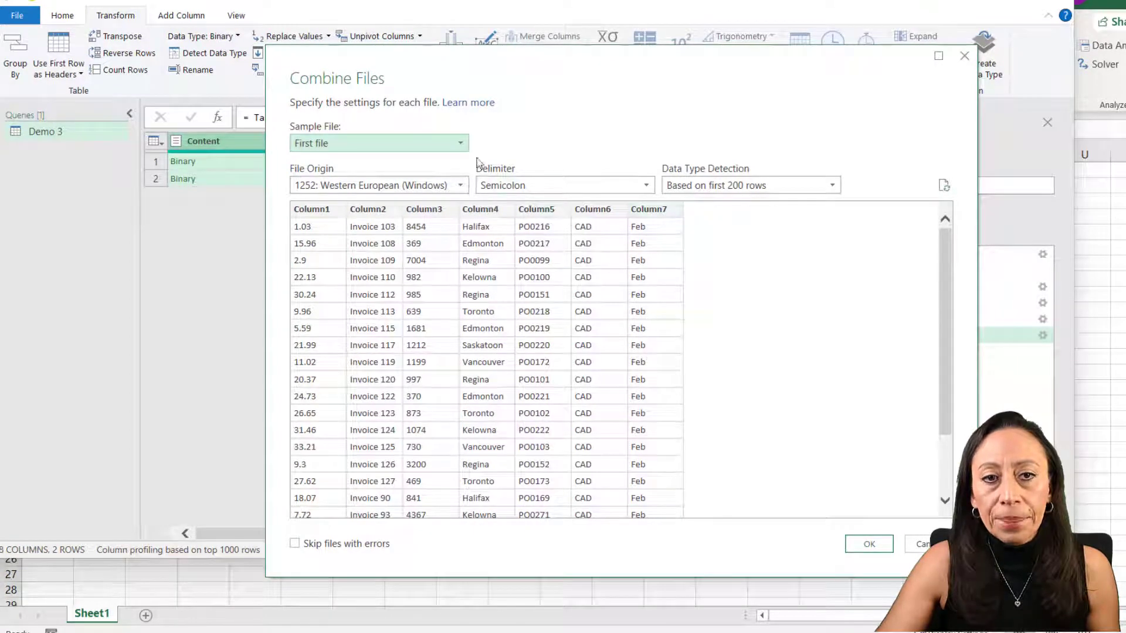
click(462, 144)
click(463, 160)
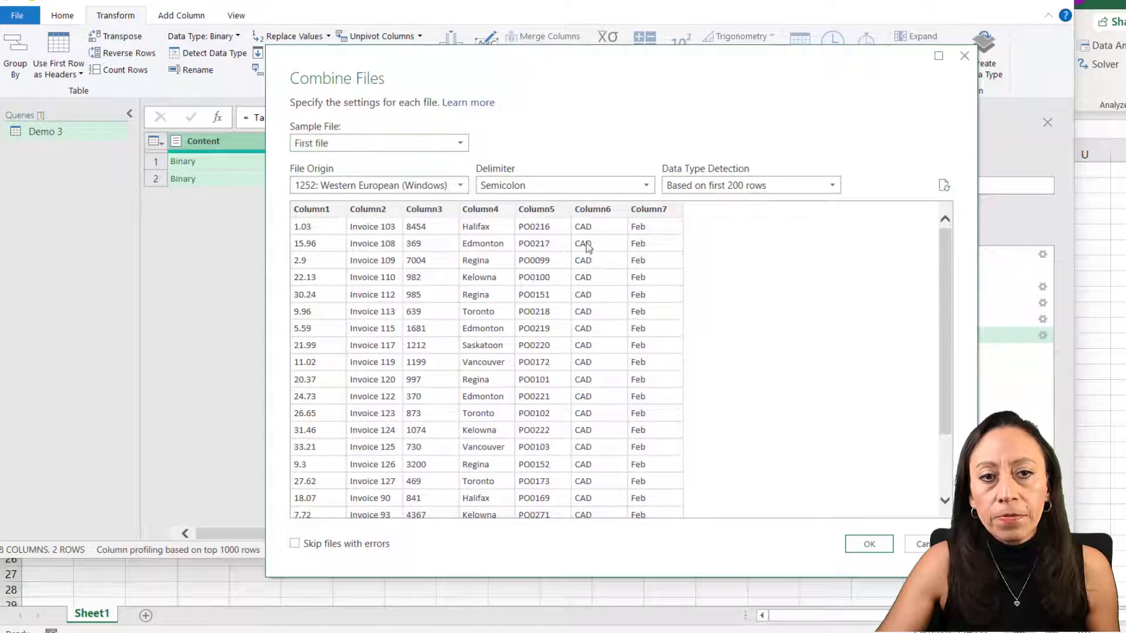
click(882, 545)
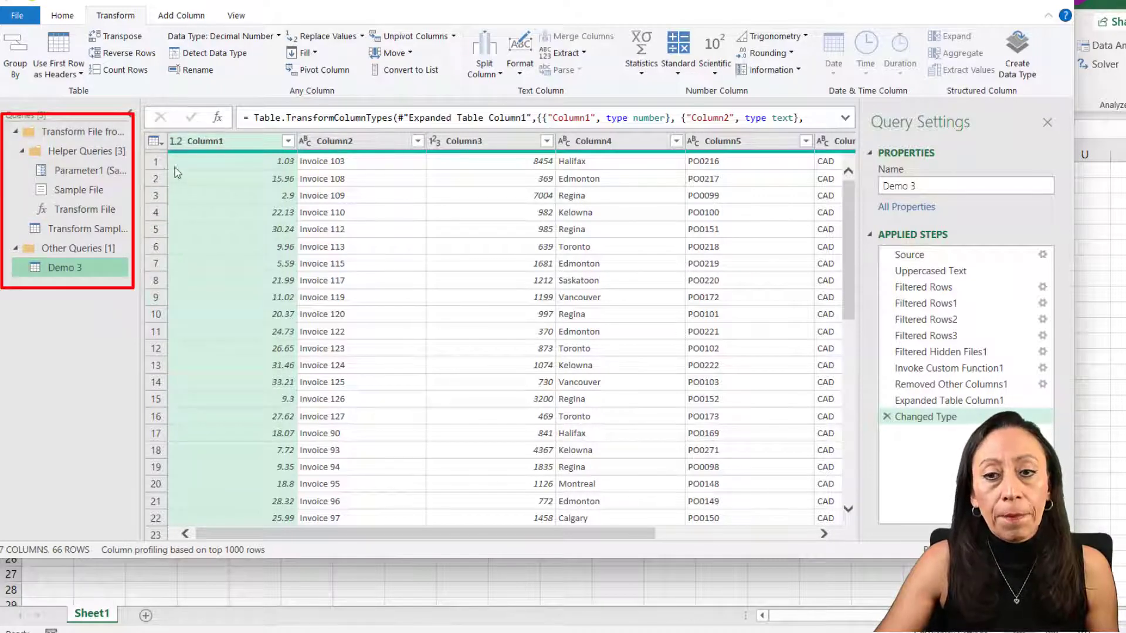
In Transform Sample File, rename the first three columns Unit Cost, Invoice and Quantity.
click(81, 231)
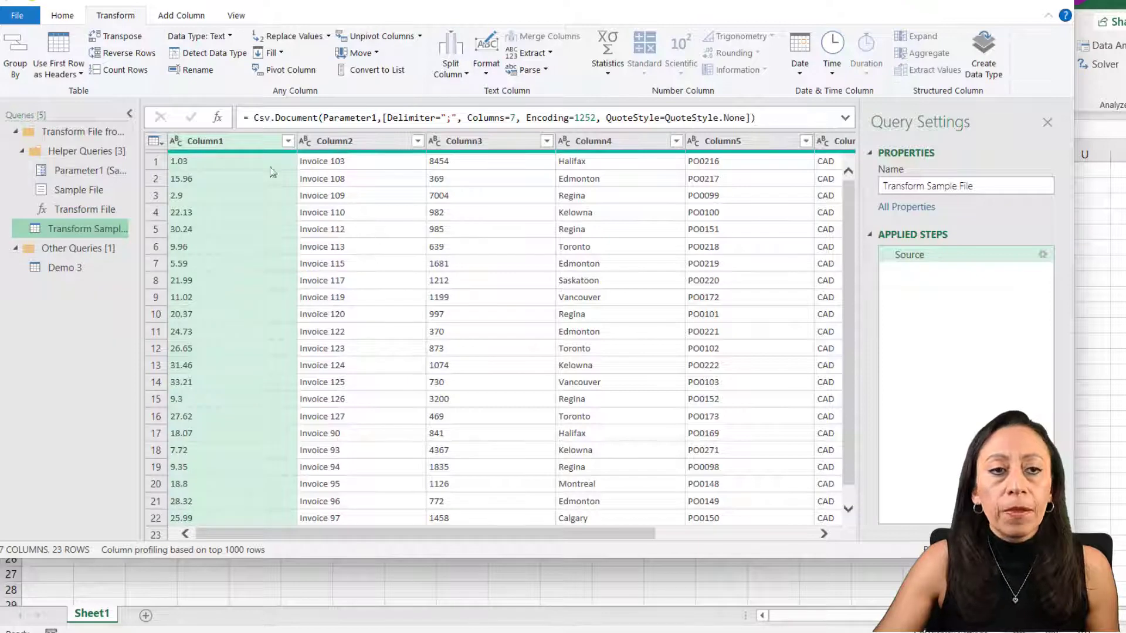
double_click(251, 144)
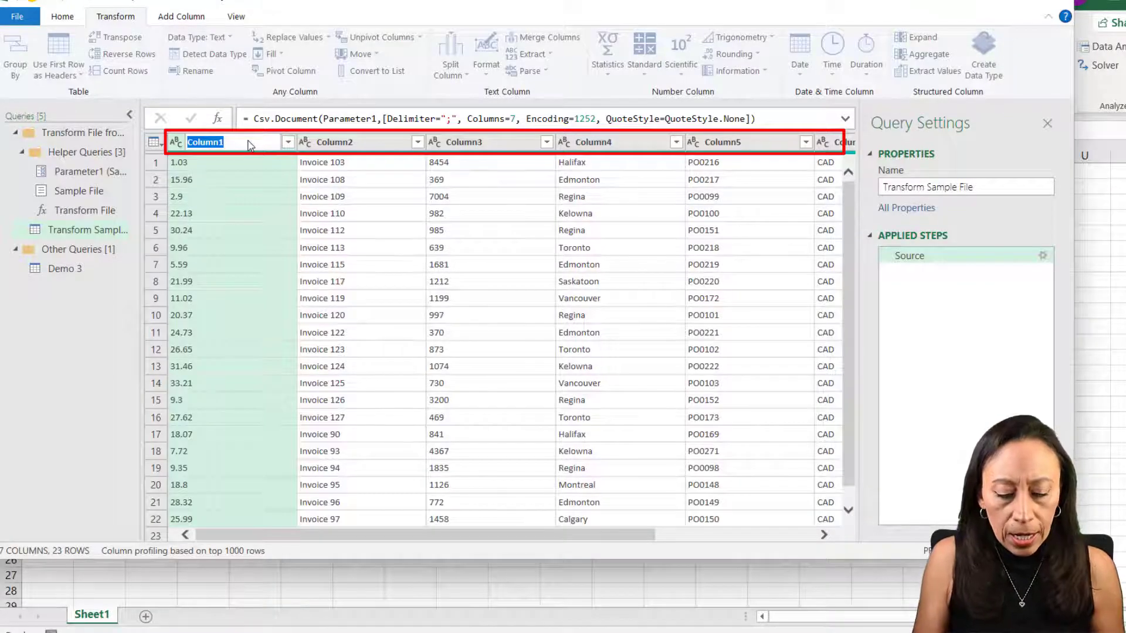
text(Unit Cost)
double_click(365, 140)
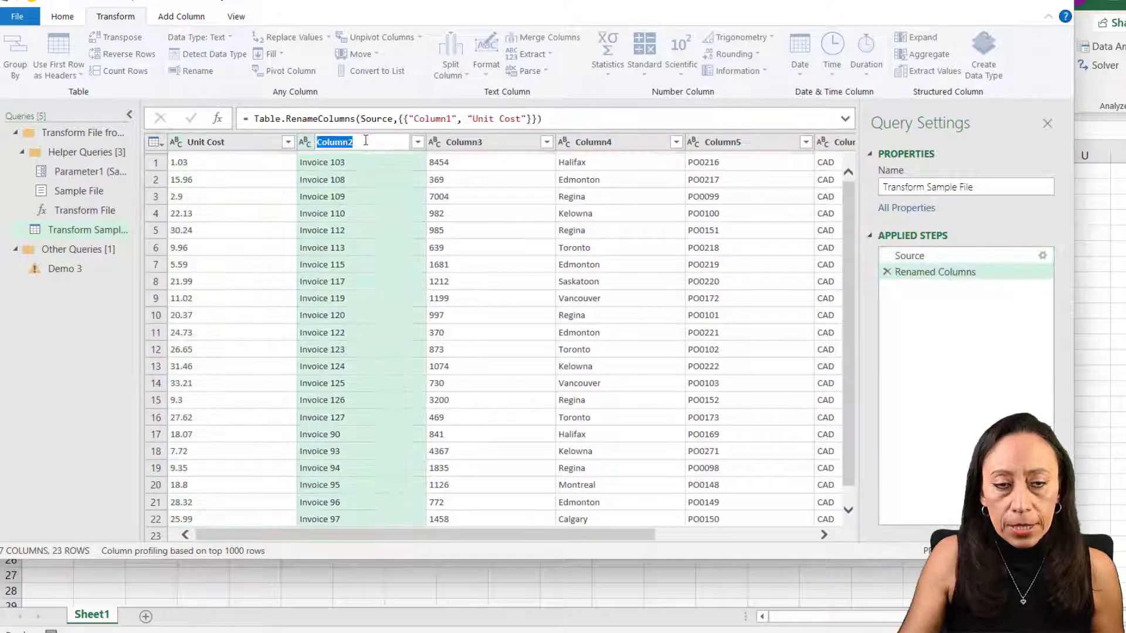
text(Invoice)
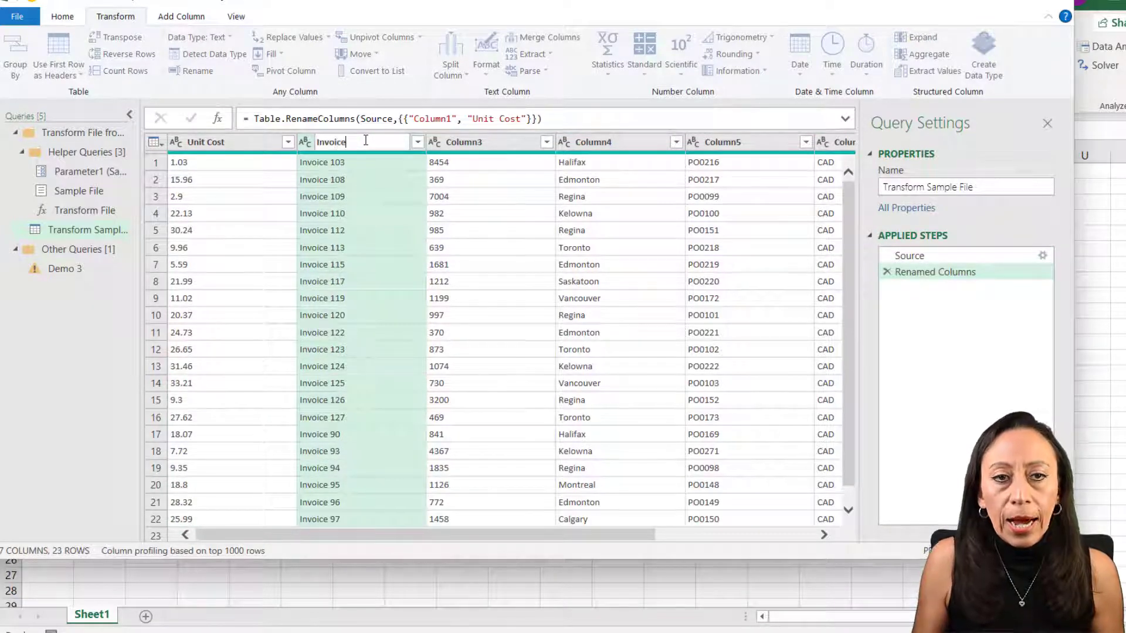
key(Return)
double_click(519, 142)
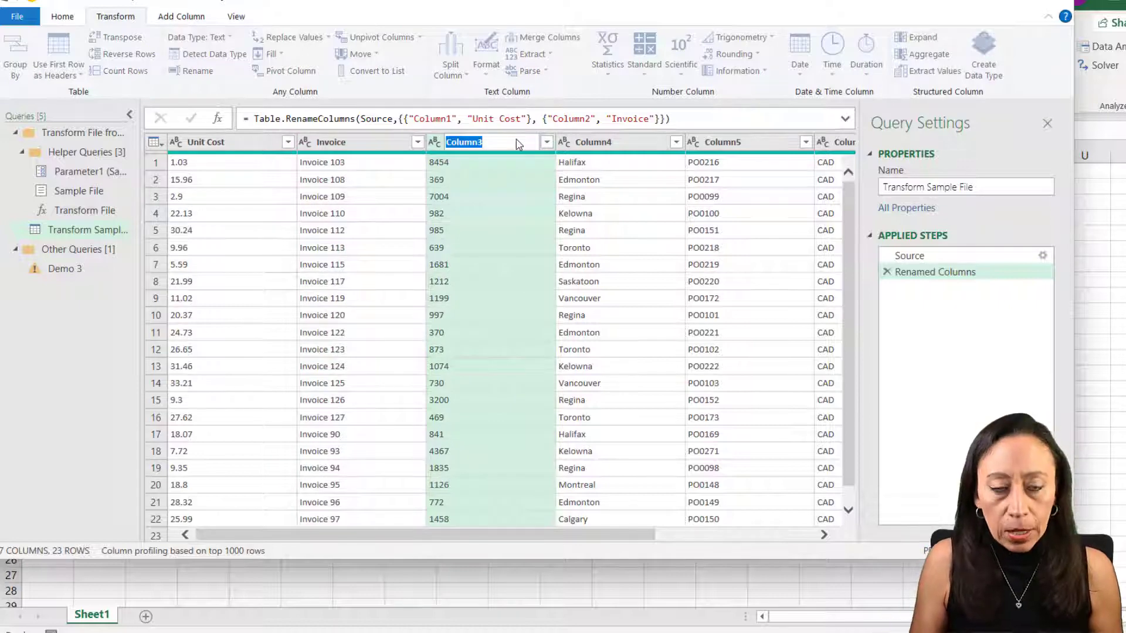
text(Quantity)
key(Return)
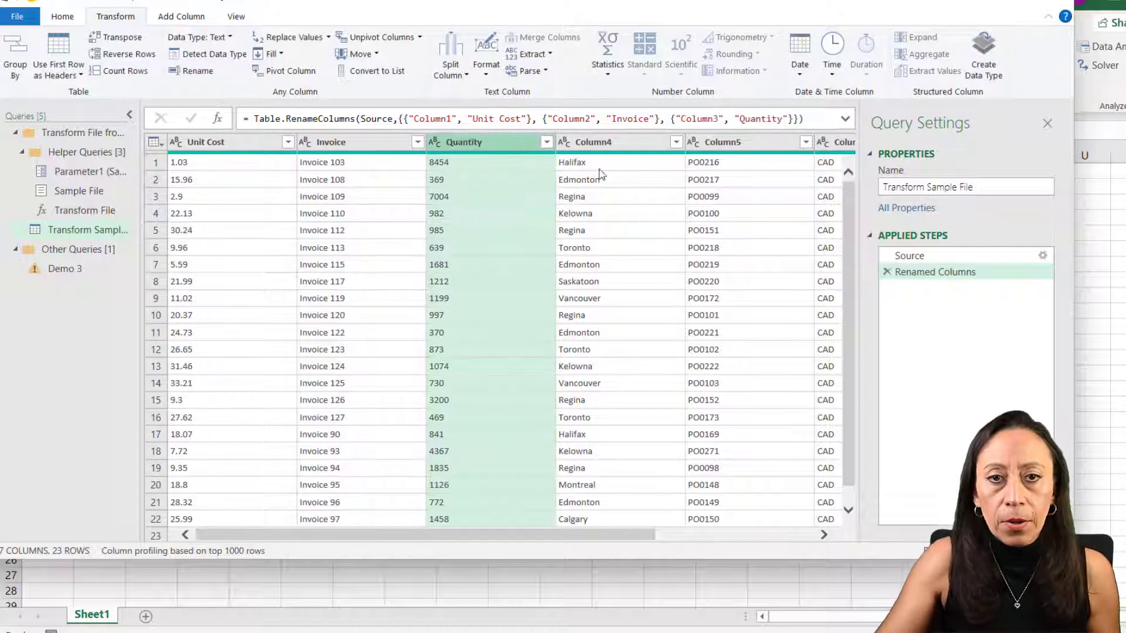
Rename the remaining columns City through Month, then start a Column From Examples.
double_click(623, 143)
text(City)
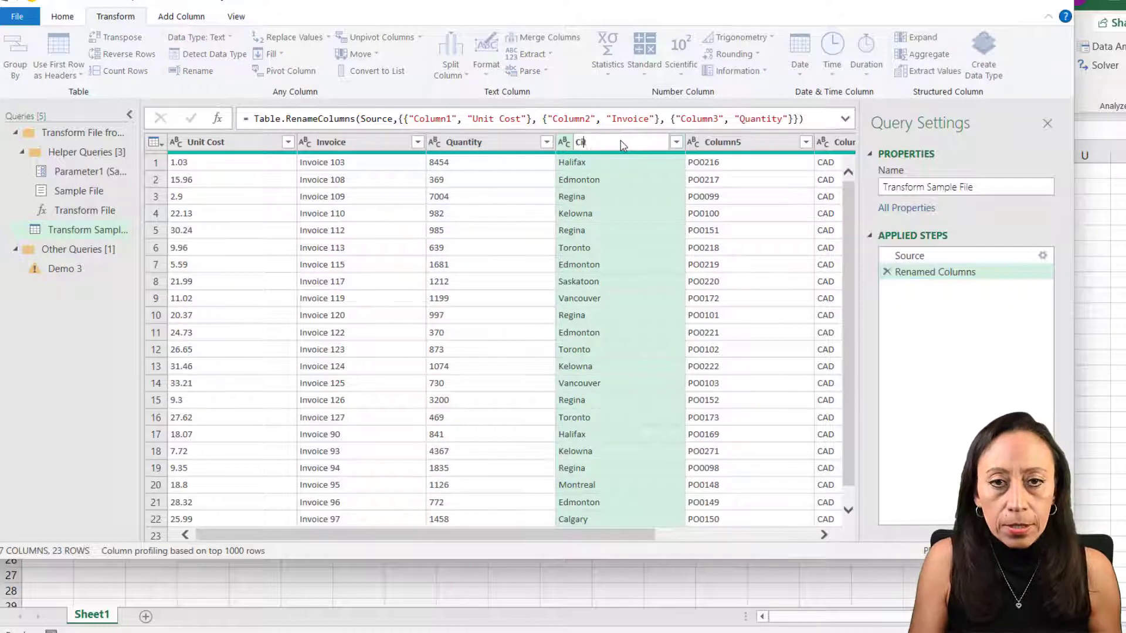
key(Return)
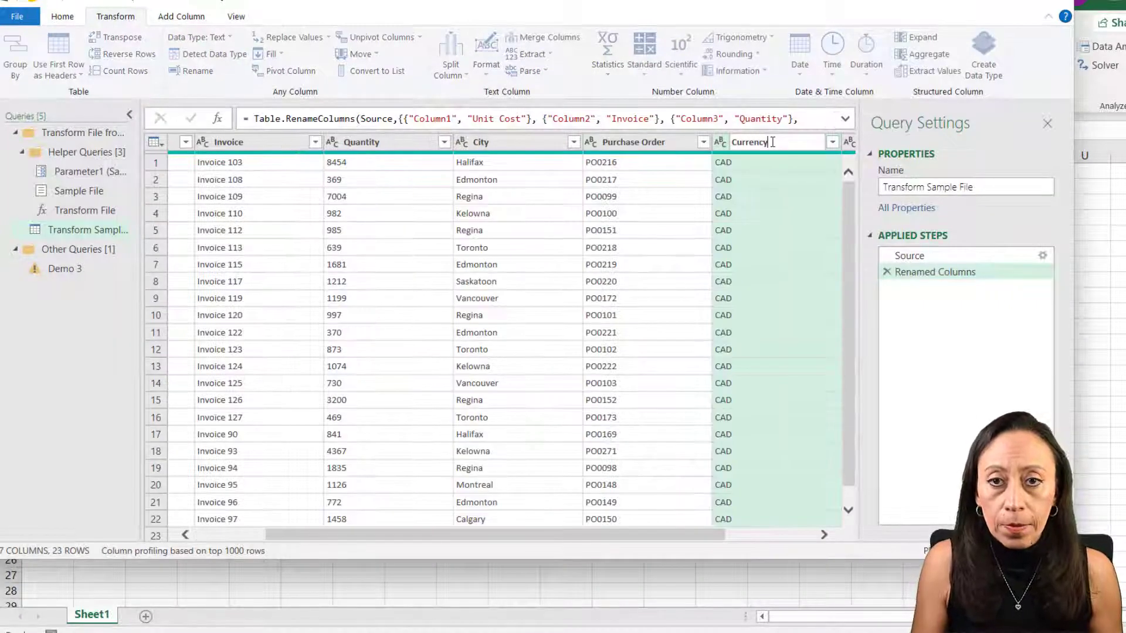
key(Return)
click(809, 534)
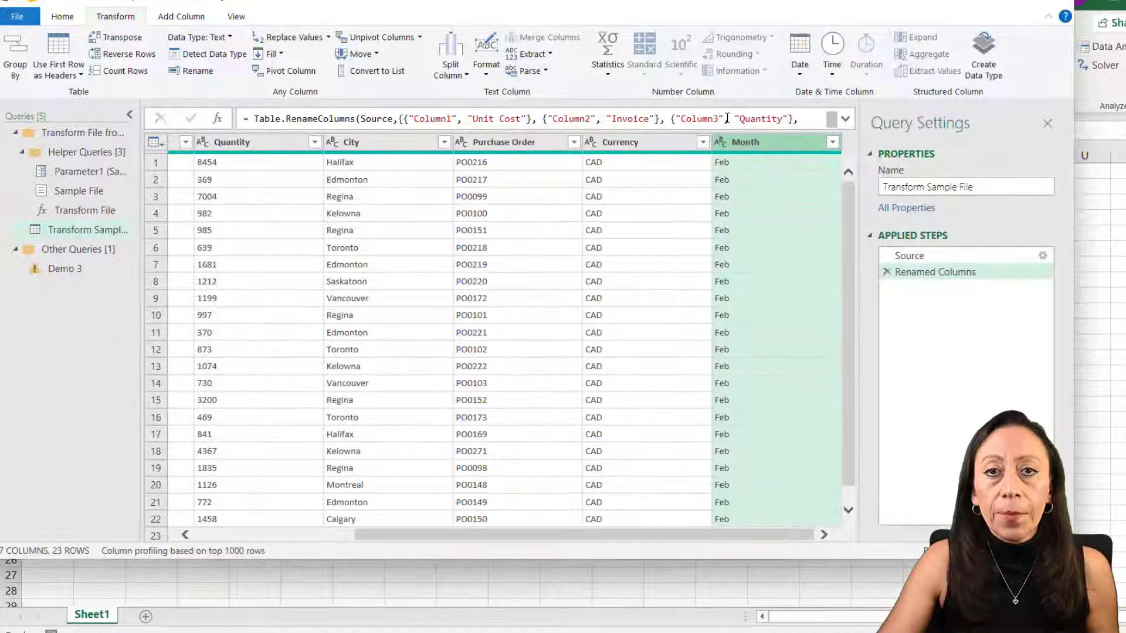
click(194, 18)
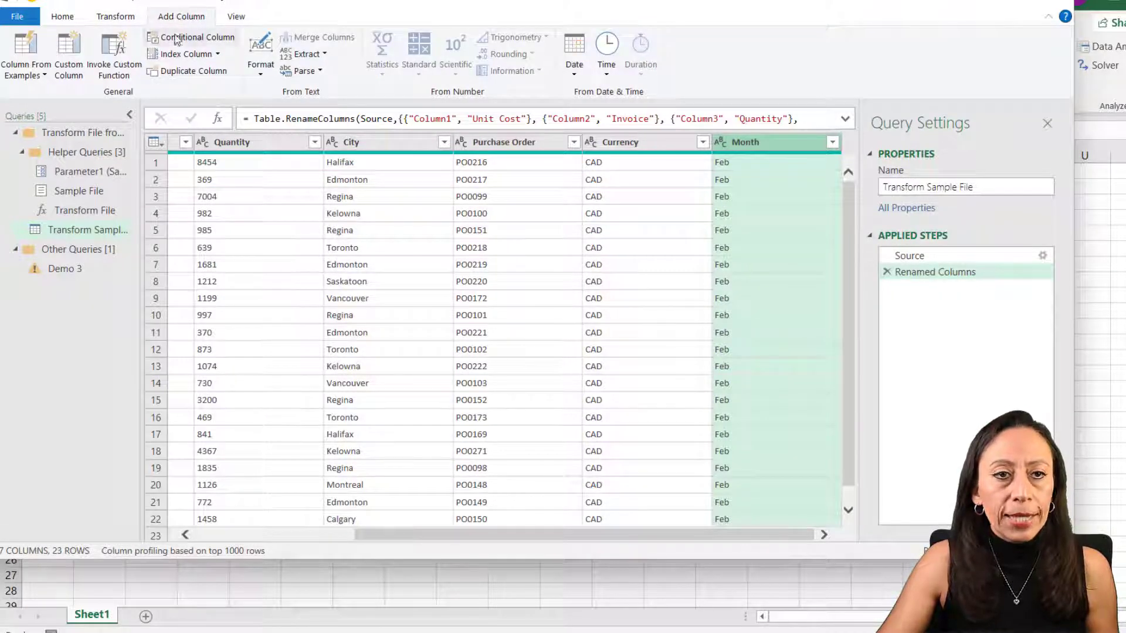
click(25, 47)
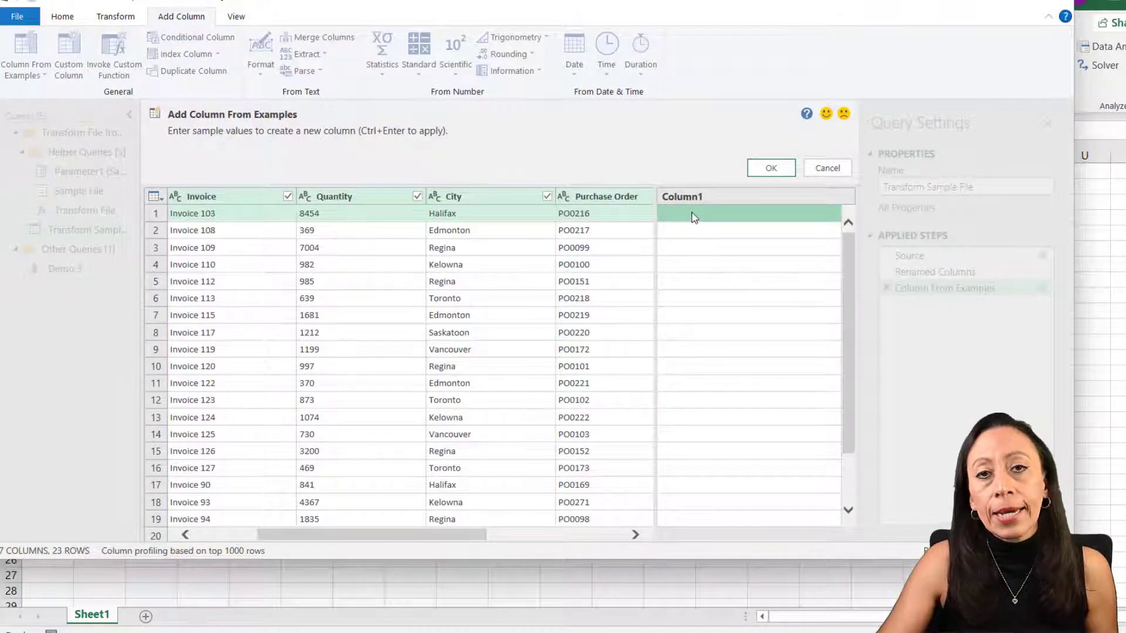
Enter example codes CC0001 through CC0006 in sample rows of the new column.
double_click(693, 217)
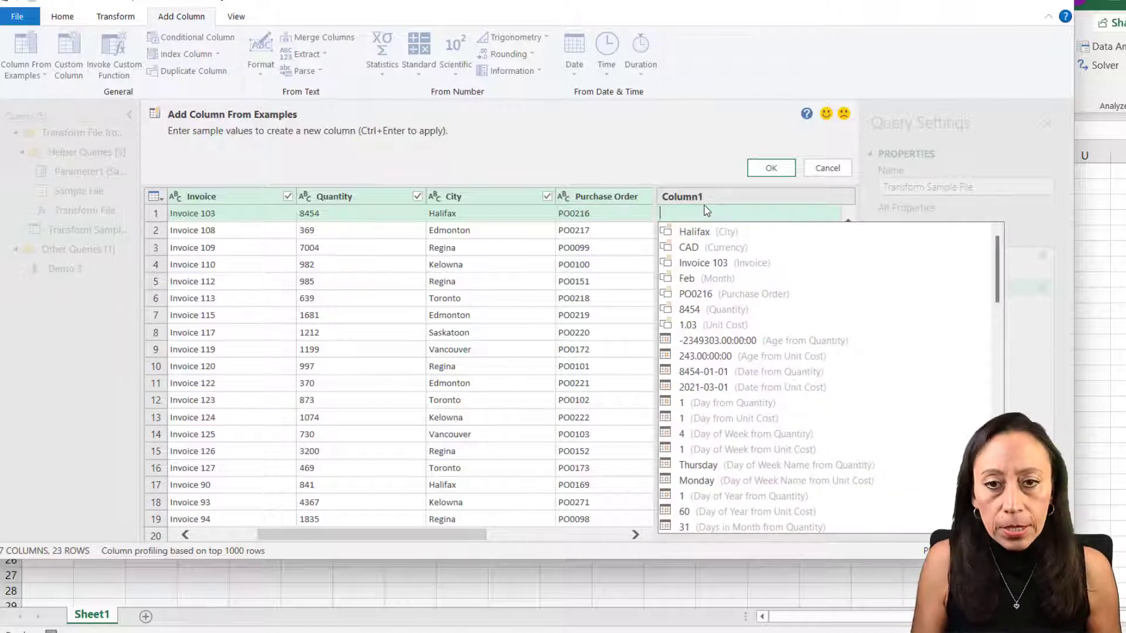
text(CC0001)
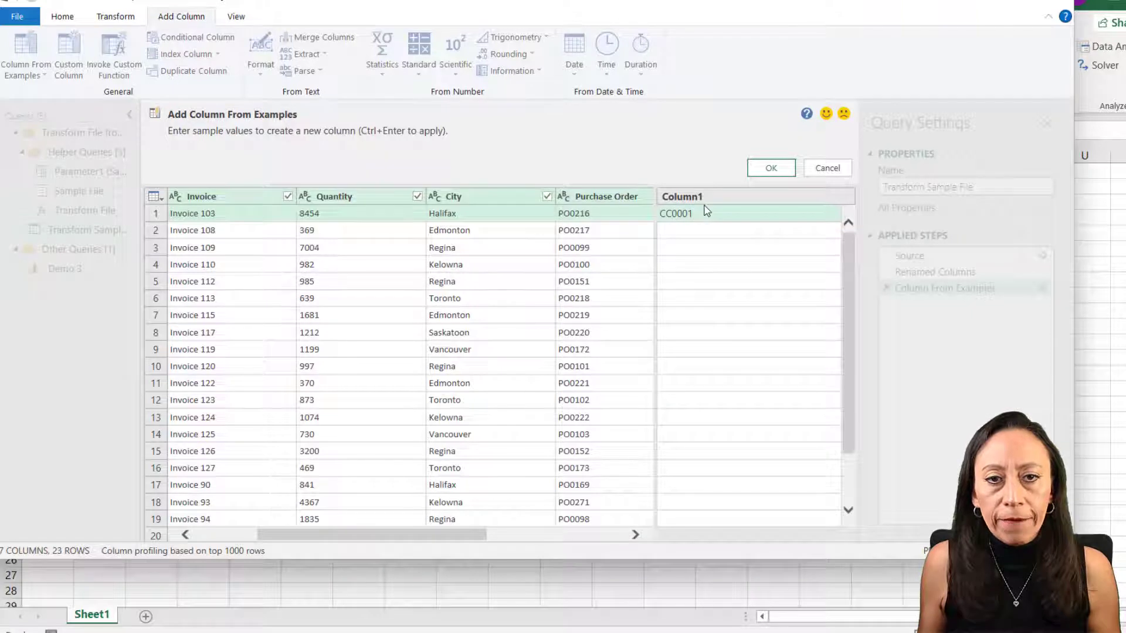
key(Return)
text(CC0002)
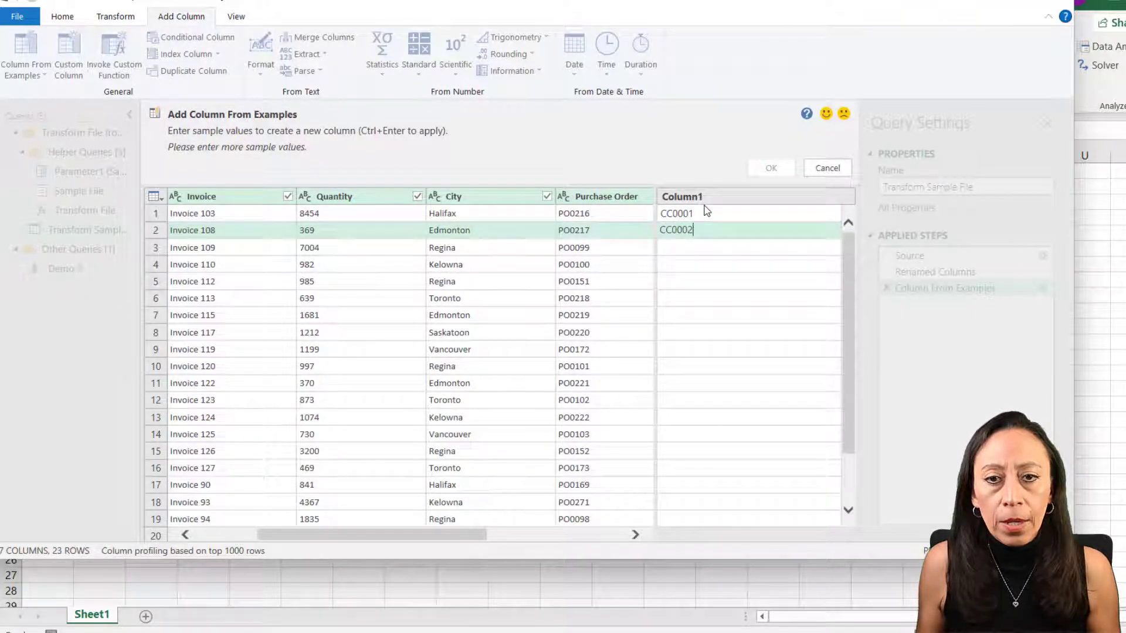
key(Return)
text(CC0003)
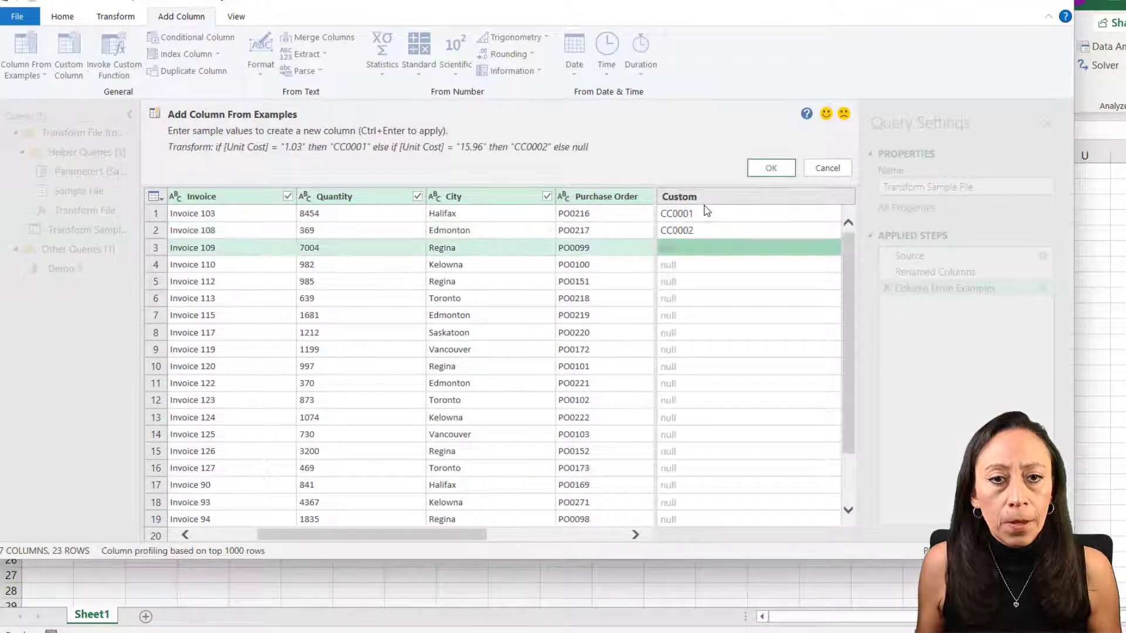
key(Return)
text(CC0004)
key(Return)
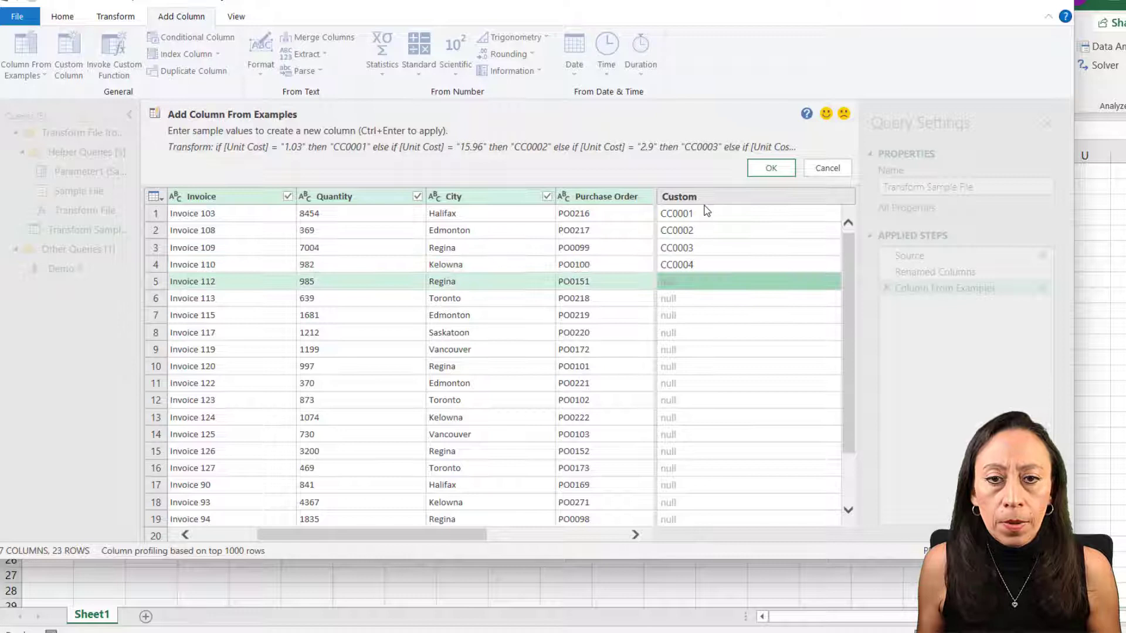
key(Down)
text(CC0005)
key(Return)
key(Down)
text(CC000)
key(Return)
key(Down)
key(Down)
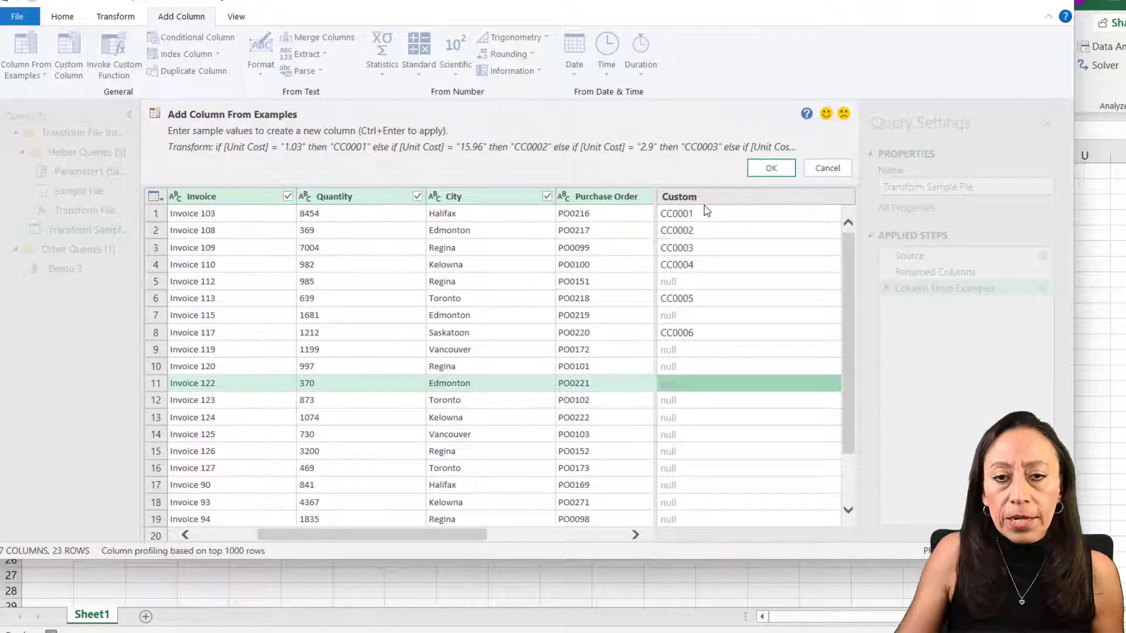
Untick Month, Currency, Purchase Order, Quantity and Invoice so codes derive from City only.
drag(475, 536, 615, 539)
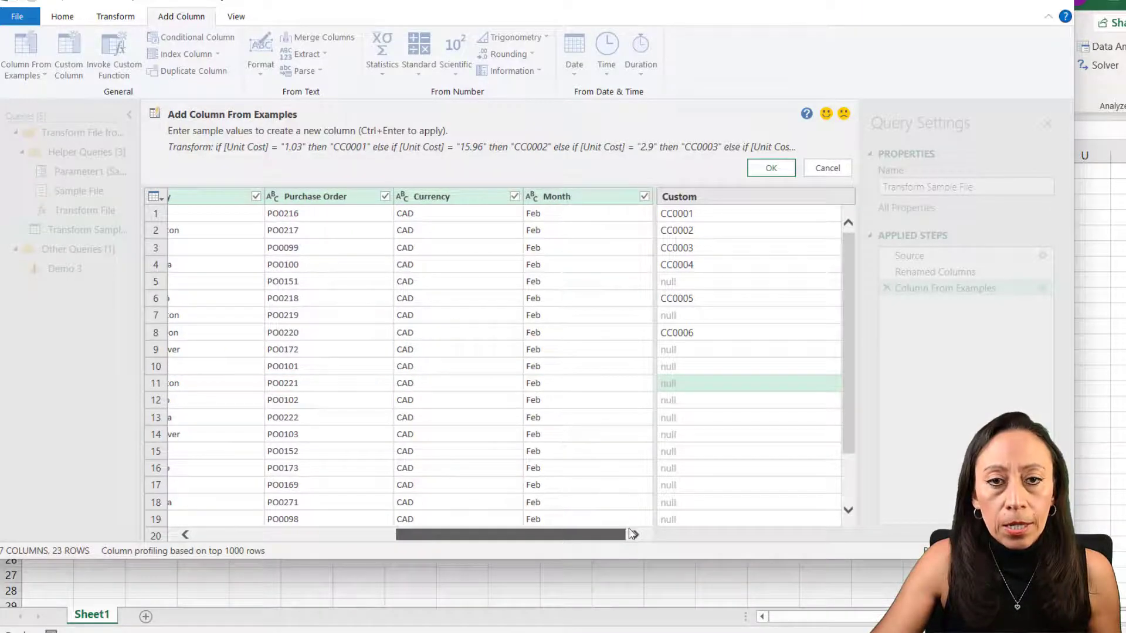
click(643, 198)
click(514, 197)
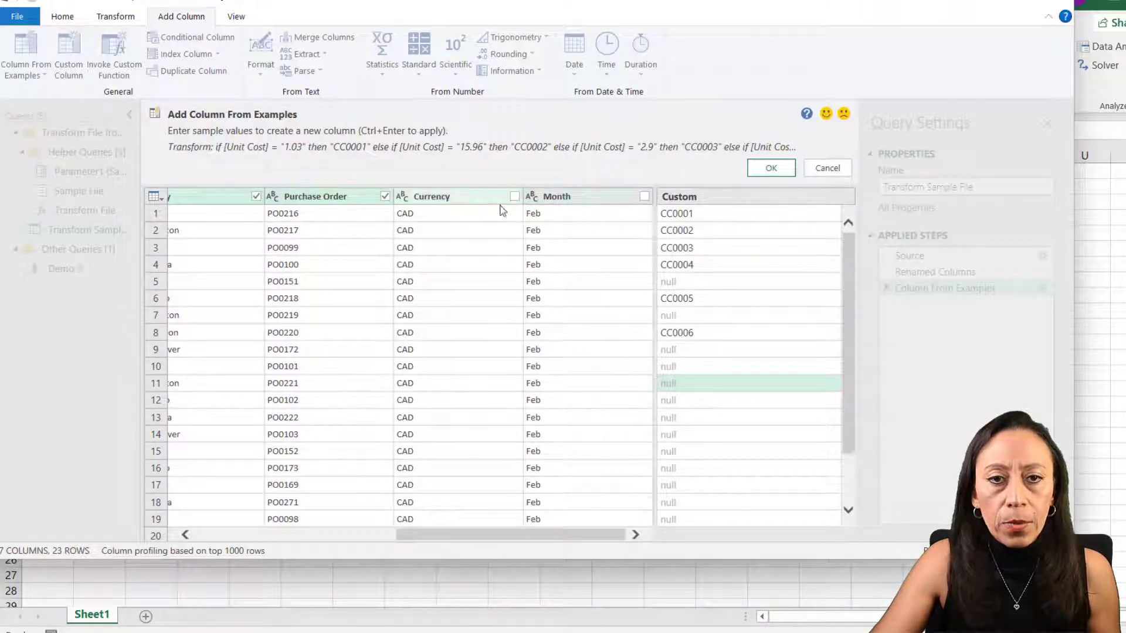
click(384, 197)
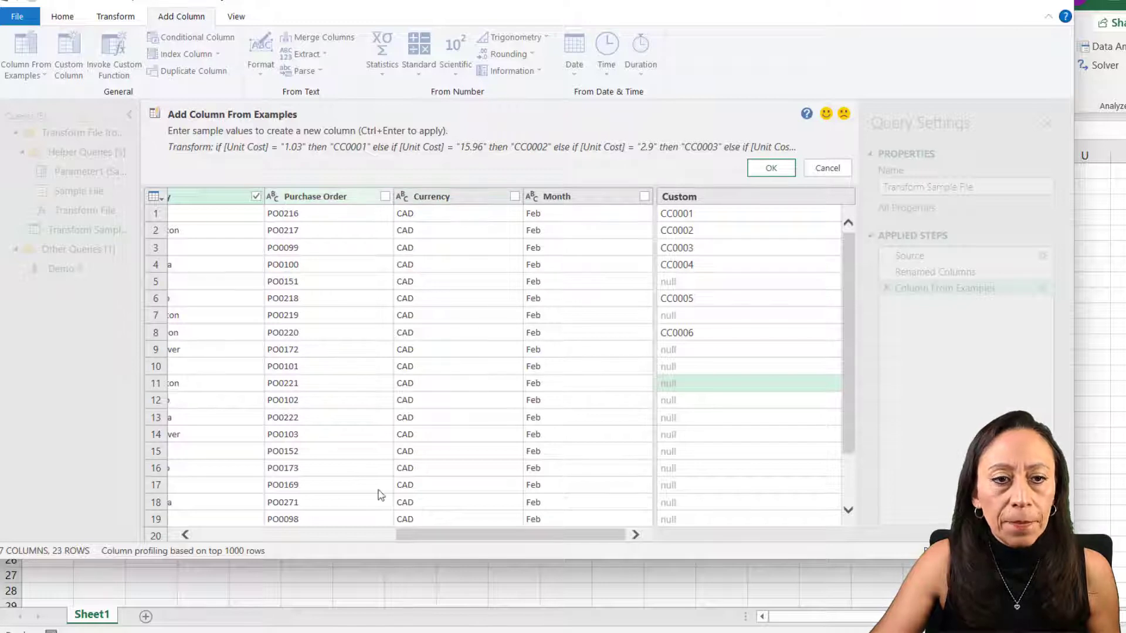
drag(436, 542, 196, 520)
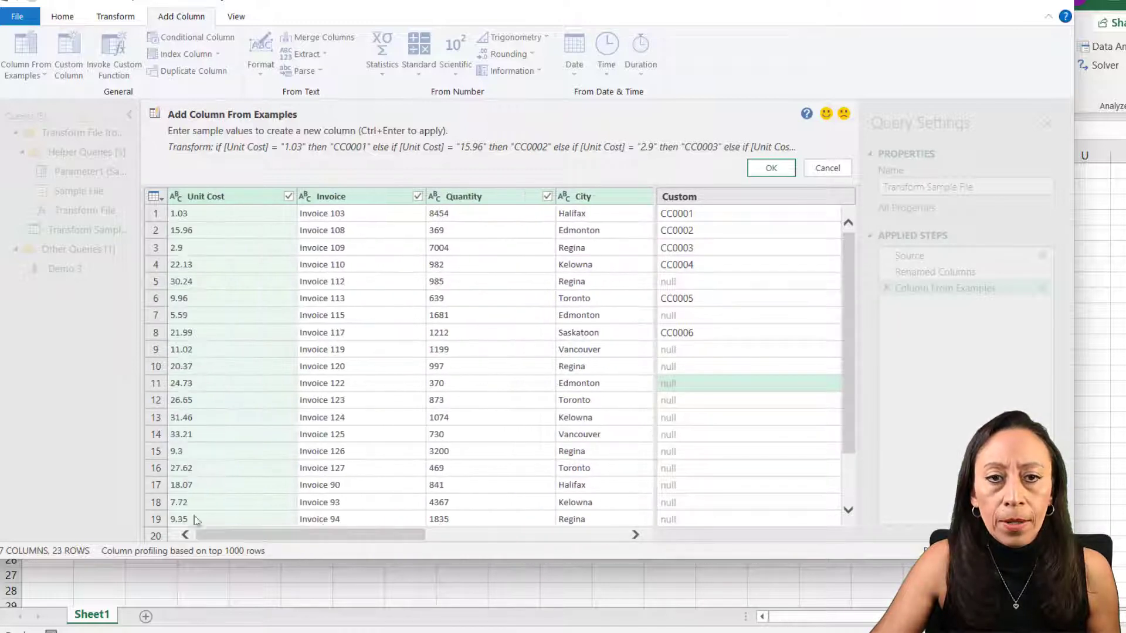
click(547, 197)
click(418, 198)
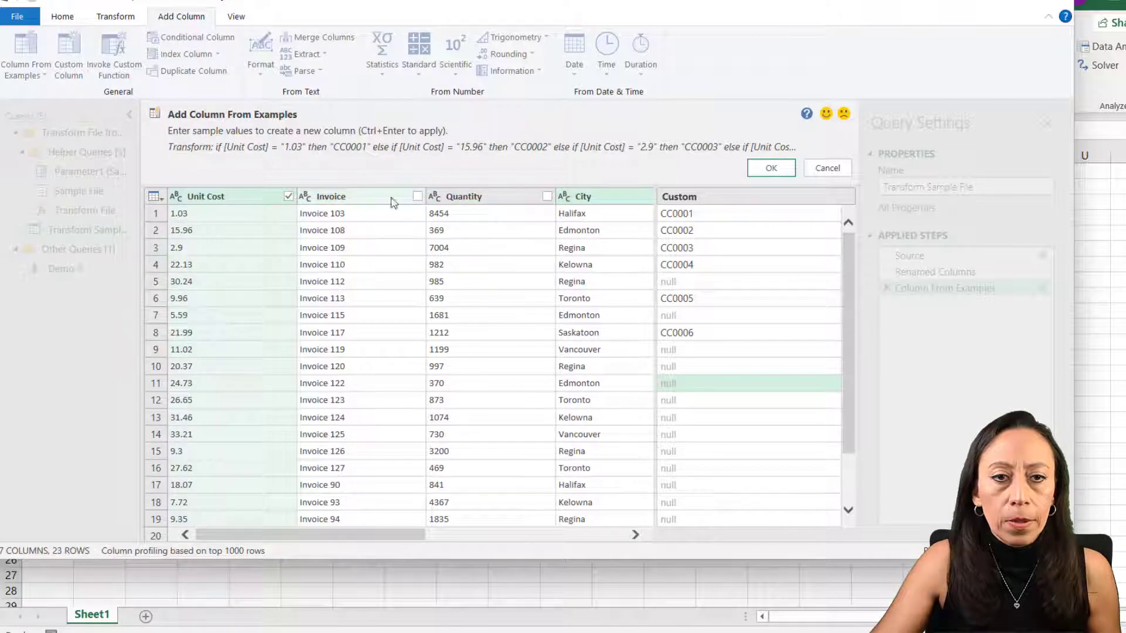
Base the example column on City alone and enter CC0007 for the Vancouver row.
click(288, 197)
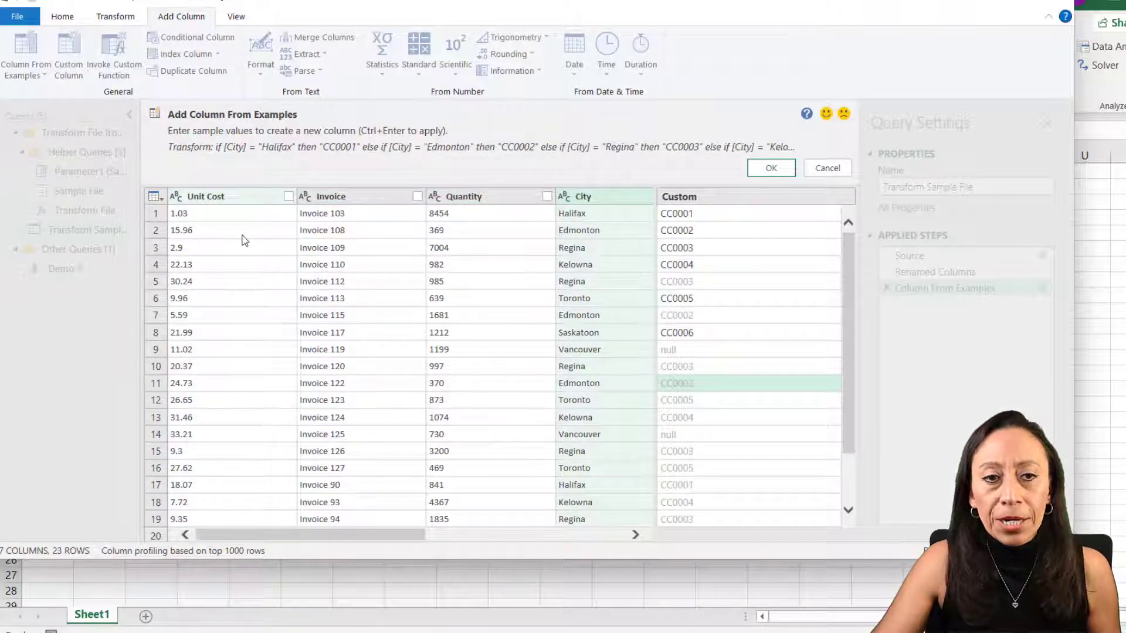
drag(410, 537, 543, 530)
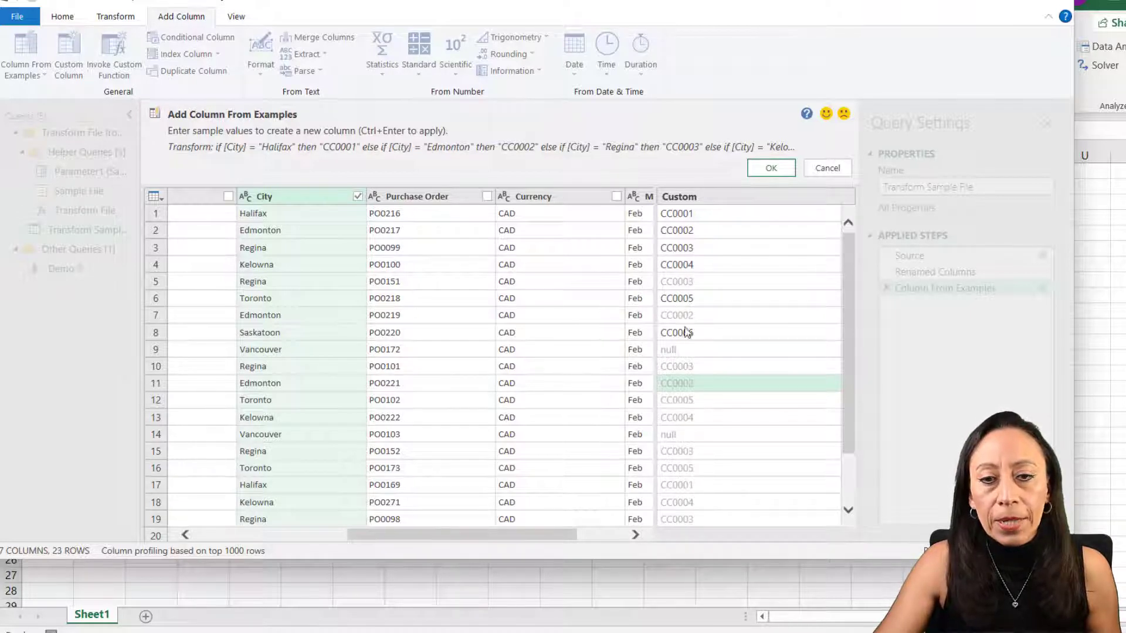
click(681, 352)
click(681, 352)
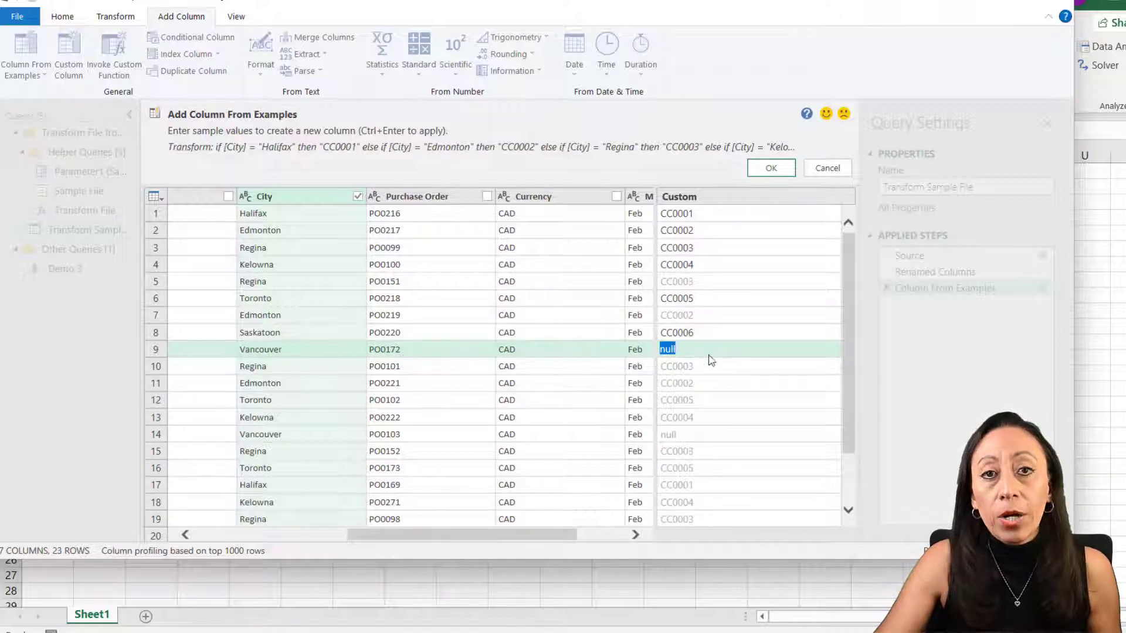
text(CC0007)
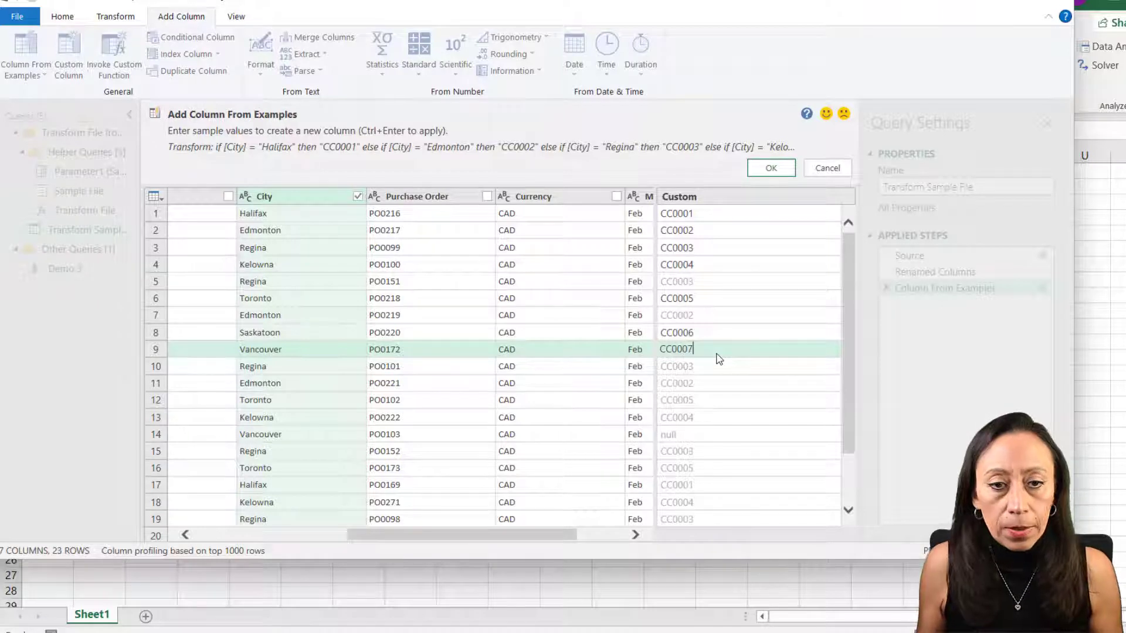
Enter example codes CC0008, CC0009 and CC0010 for the Montreal, Calgary and Victoria rows.
scroll(714, 476, down, 2)
click(713, 475)
text(CC0008)
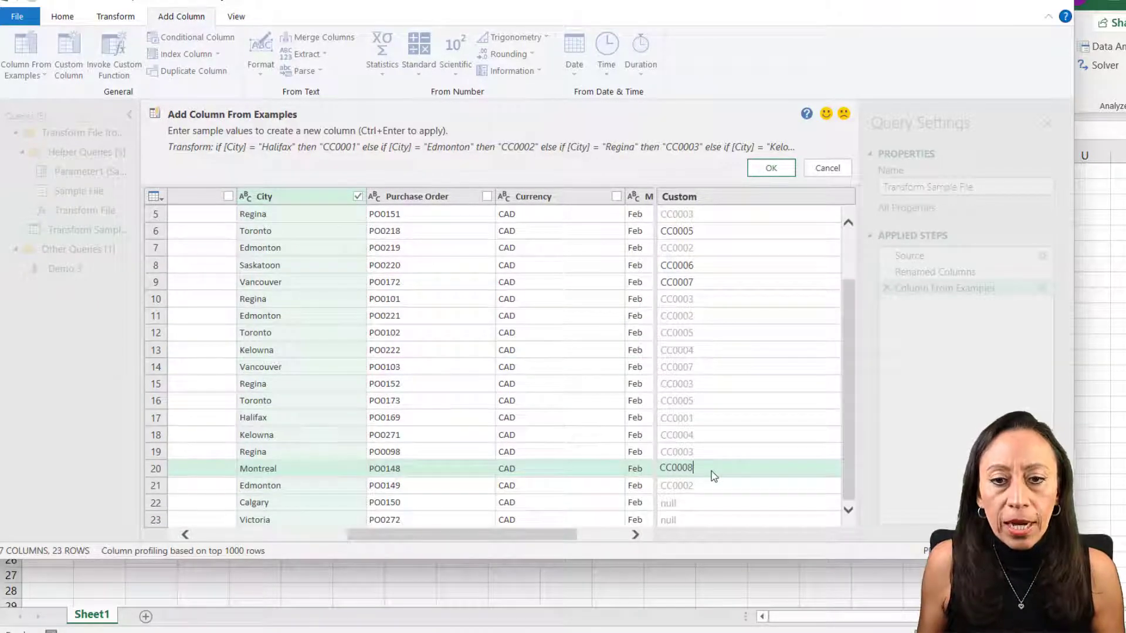
key(Return)
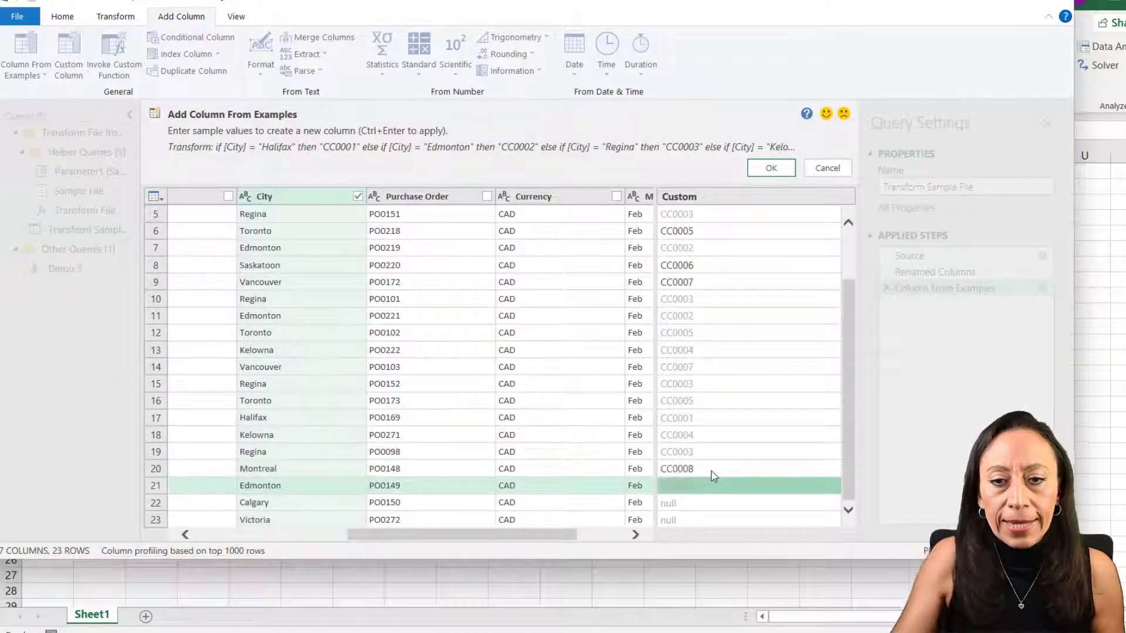
click(684, 505)
text(CC00)
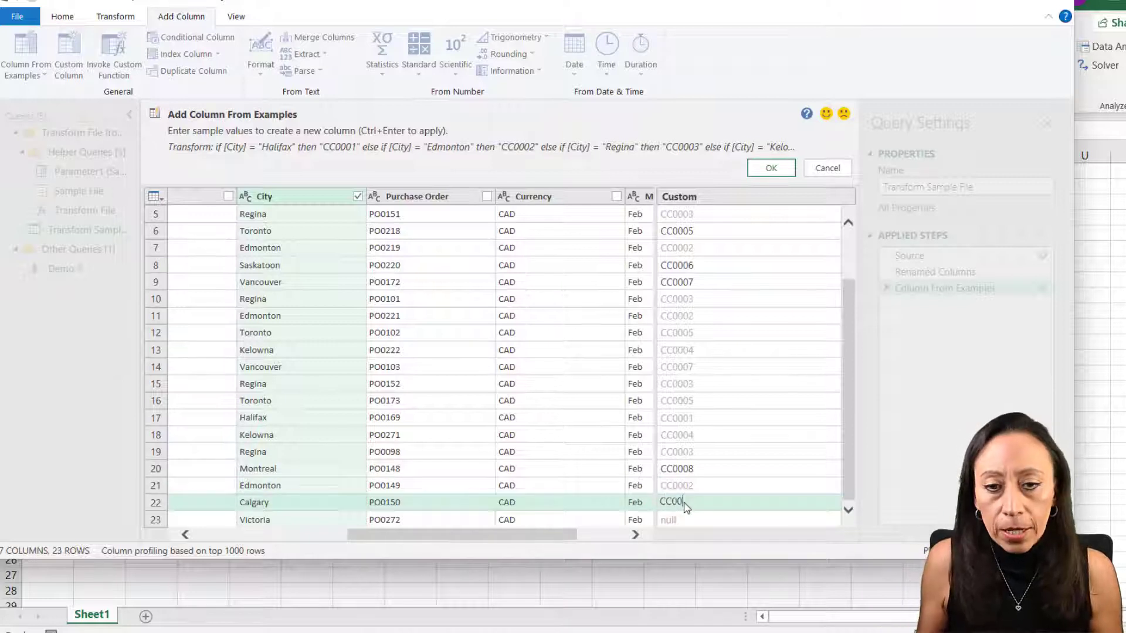
text(09)
key(Return)
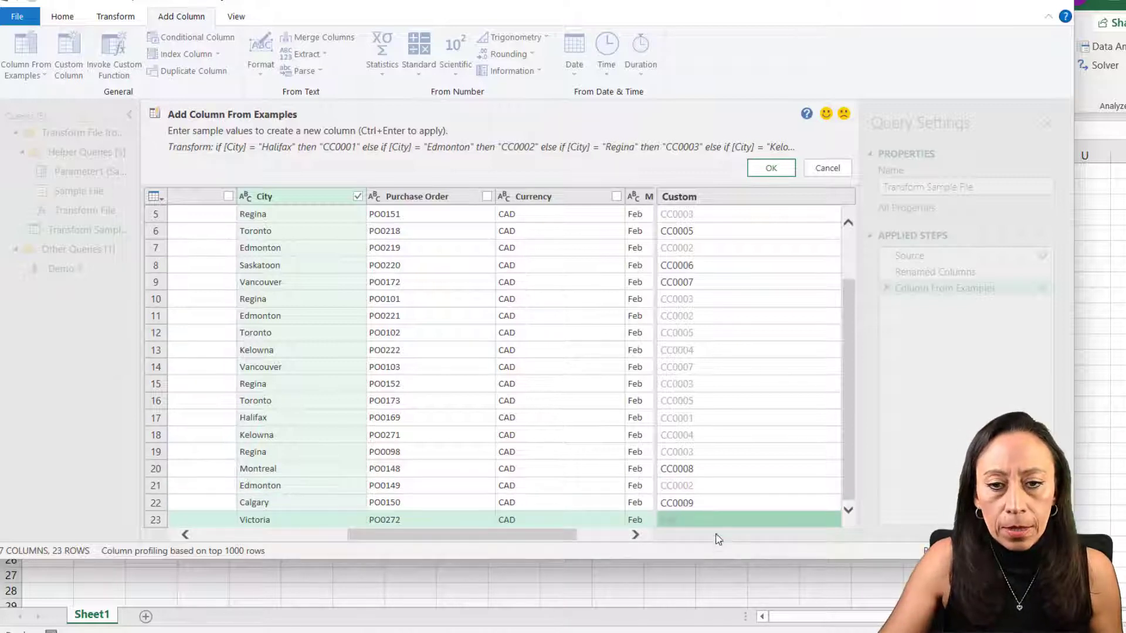
click(719, 520)
text(CC0010)
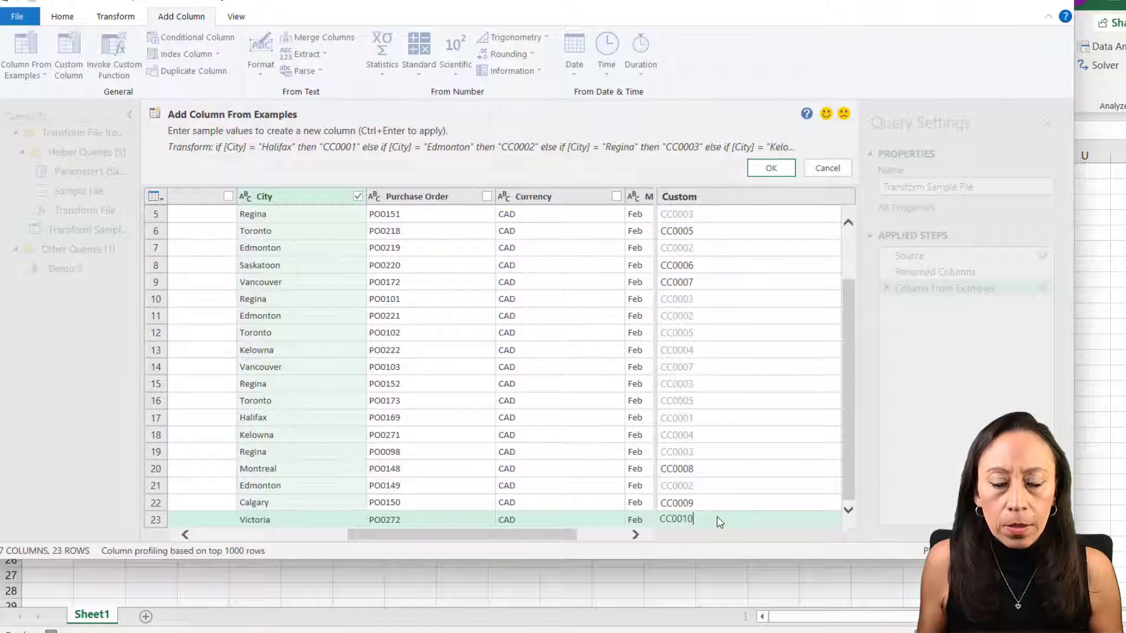
key(Return)
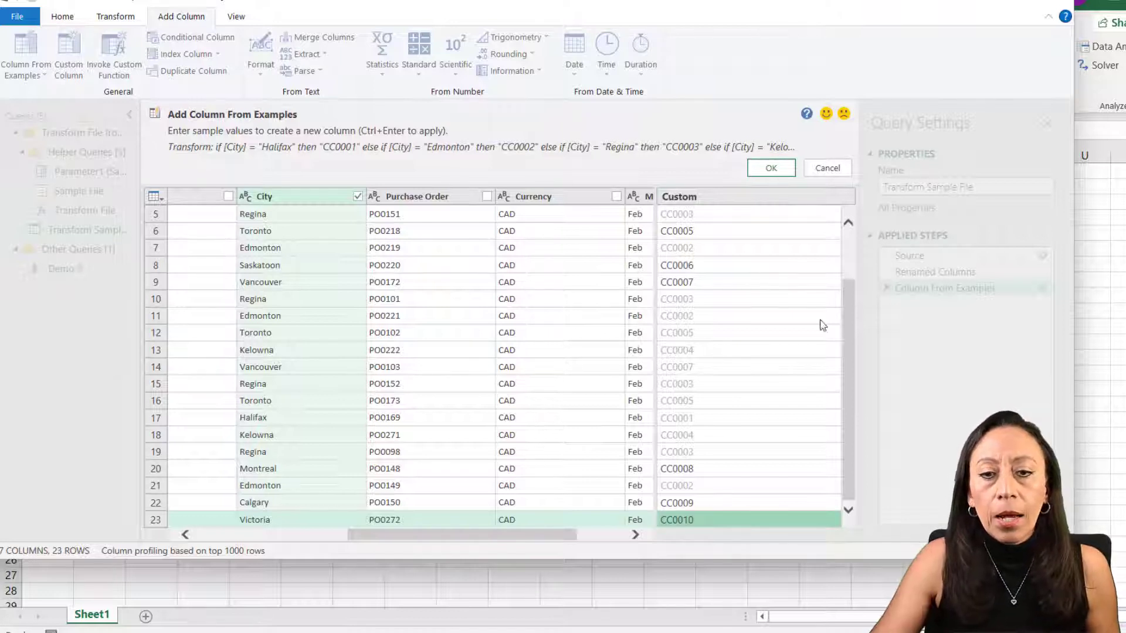
scroll(725, 419, up, 2)
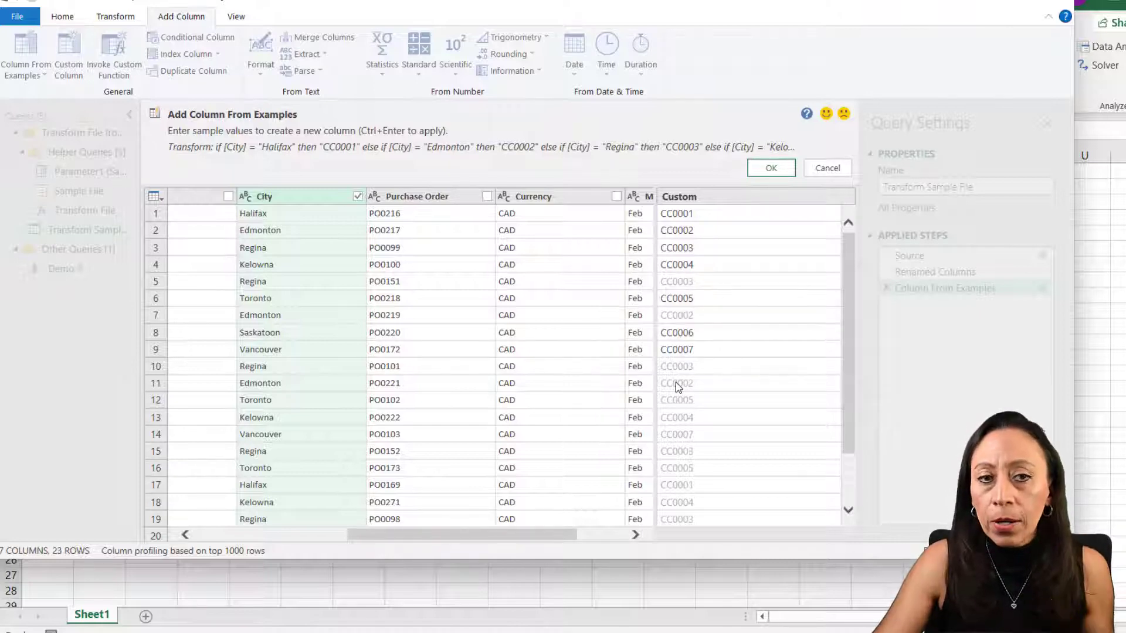
Accept the example-based cost-centre column and collapse the formula bar to one line.
click(770, 168)
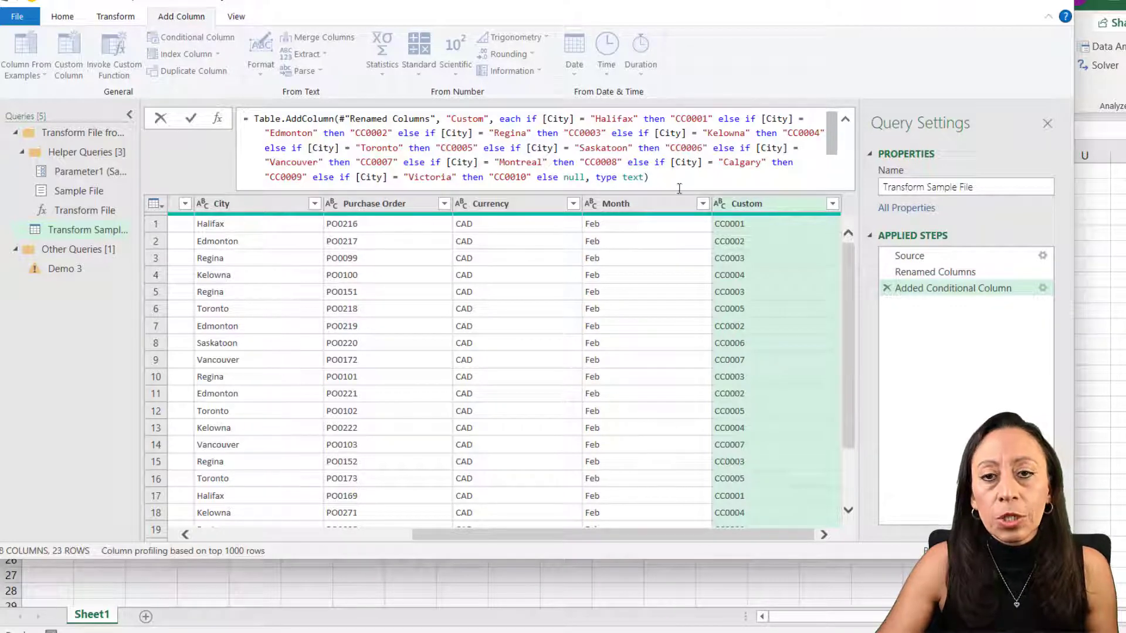
click(845, 120)
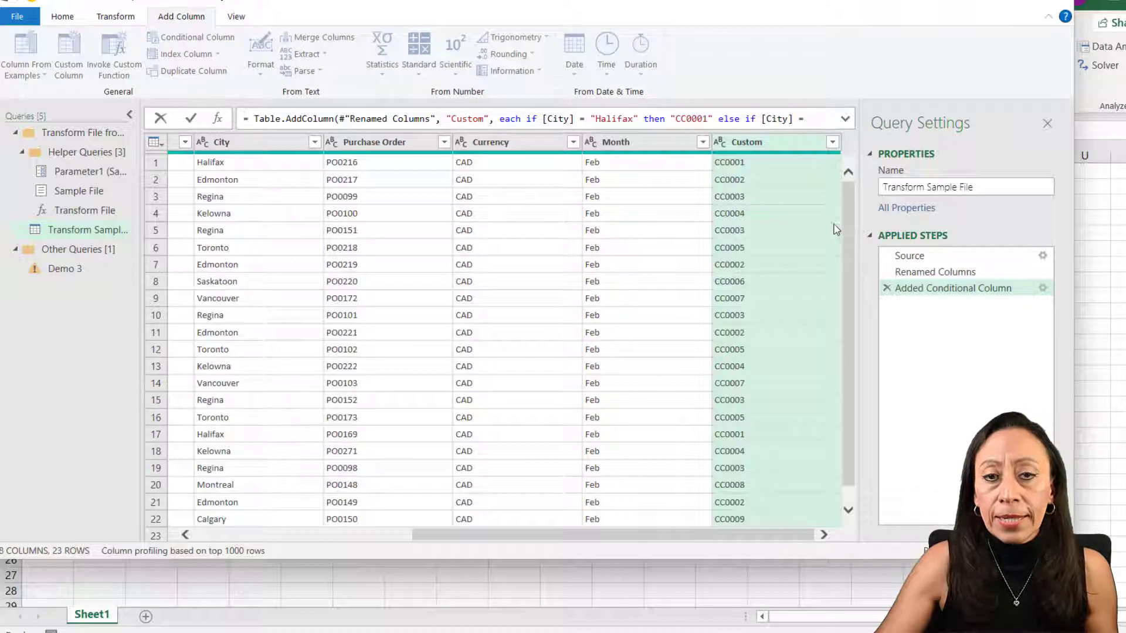
click(838, 267)
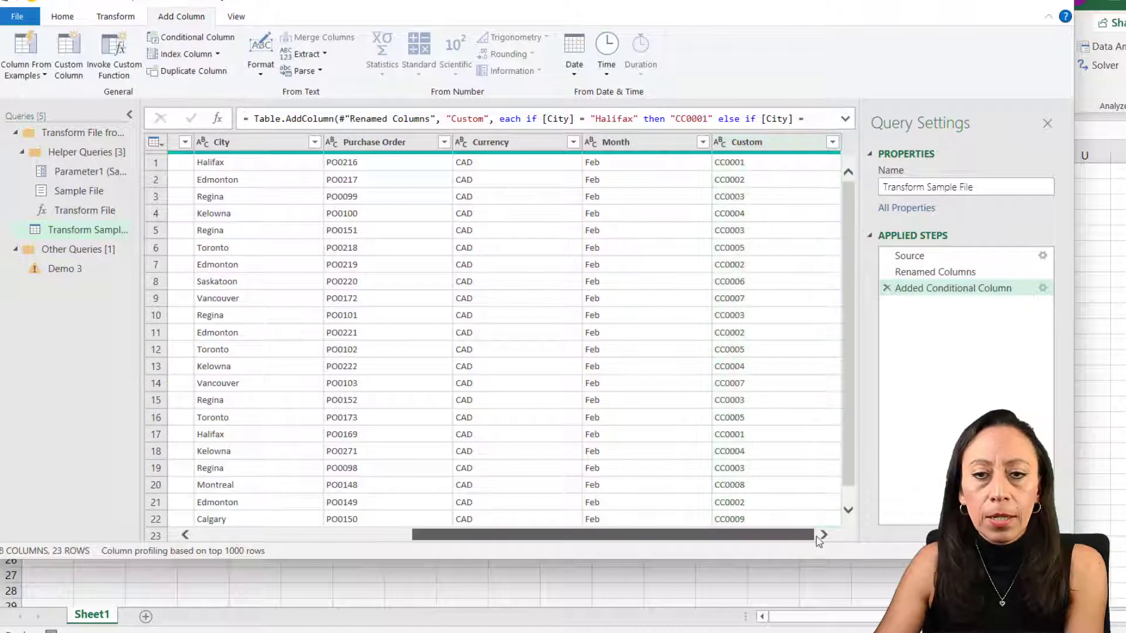
Rename the Custom column to 'Cost Centre'.
double_click(754, 142)
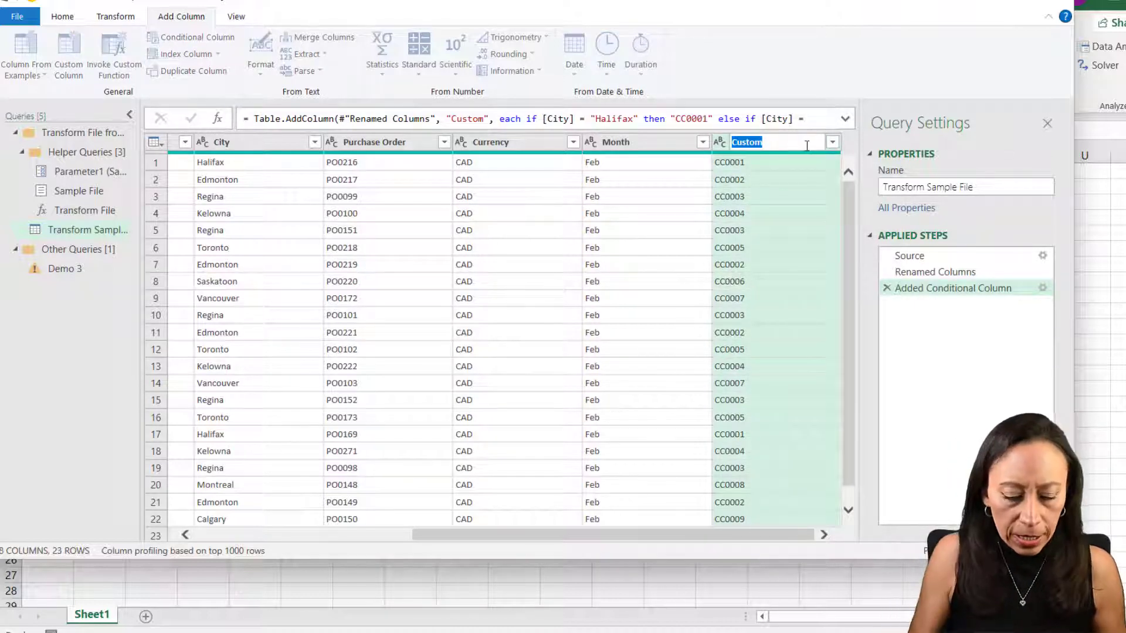
text(Cost)
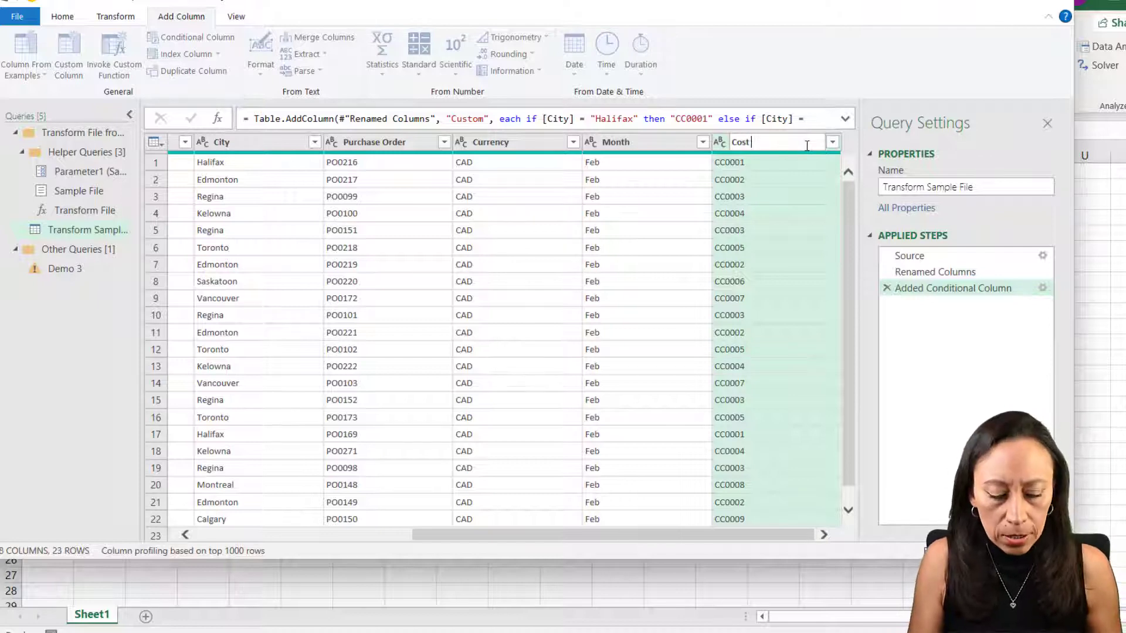
text( Centre)
key(Return)
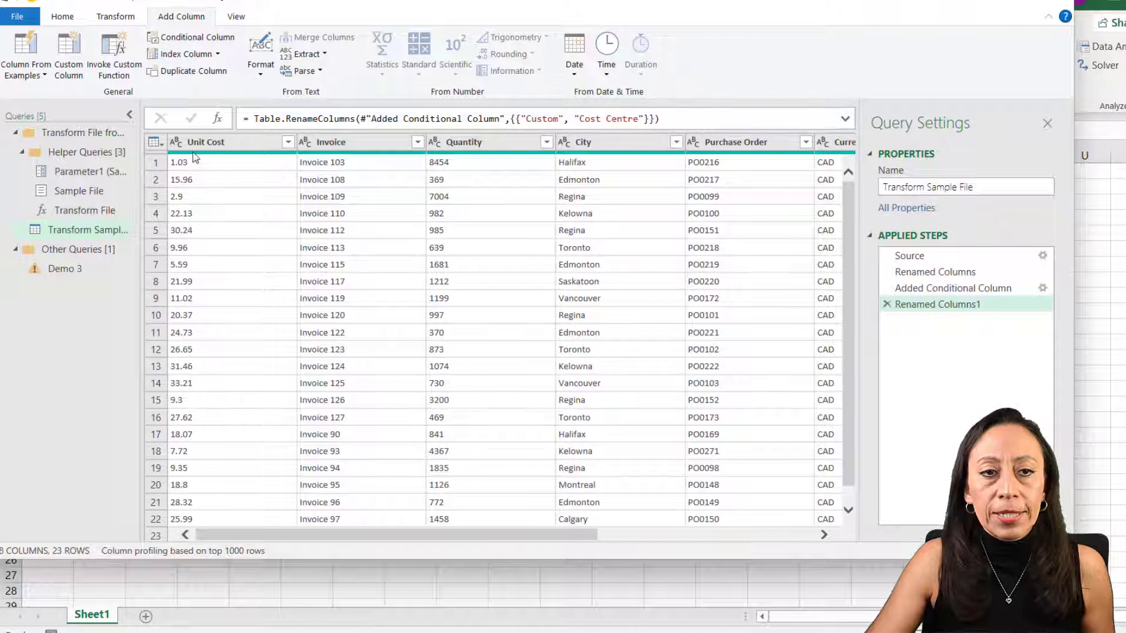
Change the Unit Cost column type to Decimal Number and the Quantity column type to Whole Number.
click(175, 144)
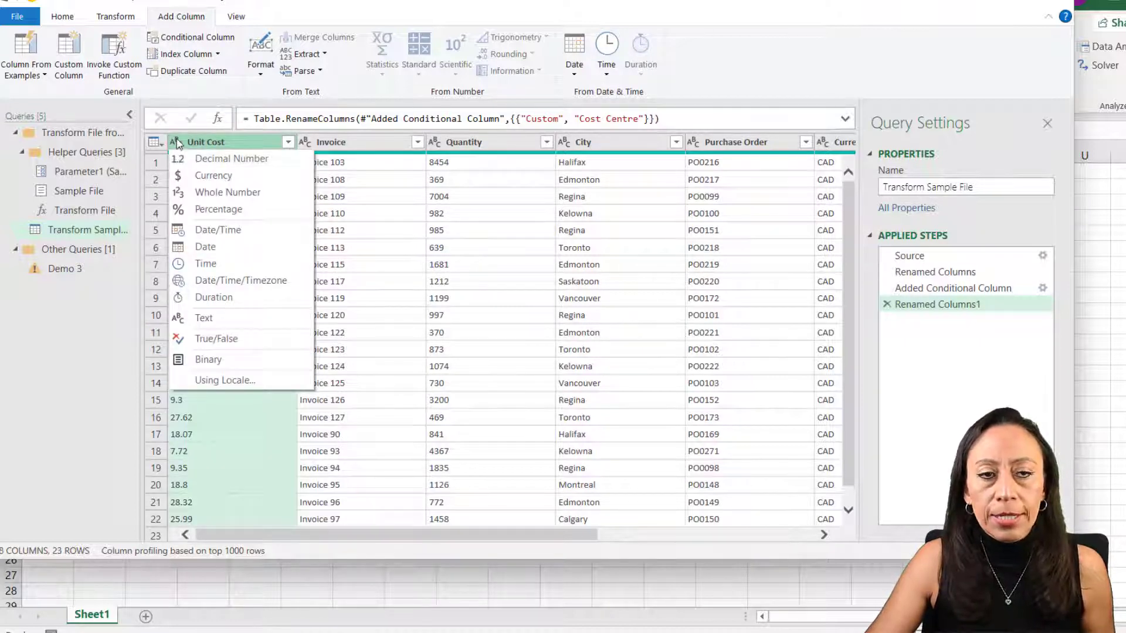
click(227, 160)
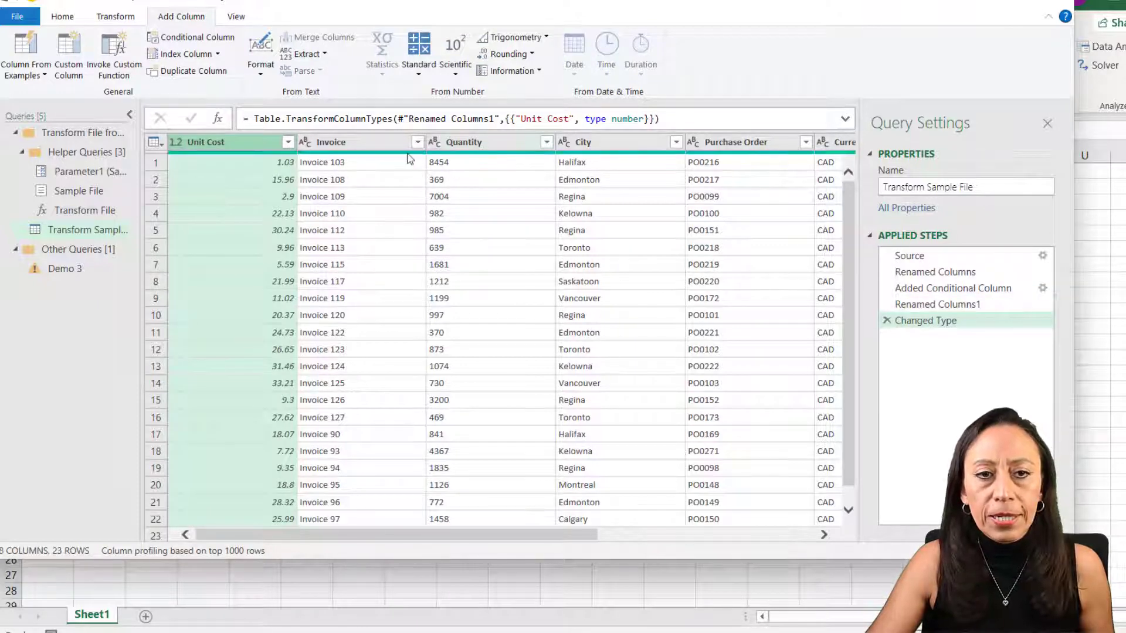
click(546, 142)
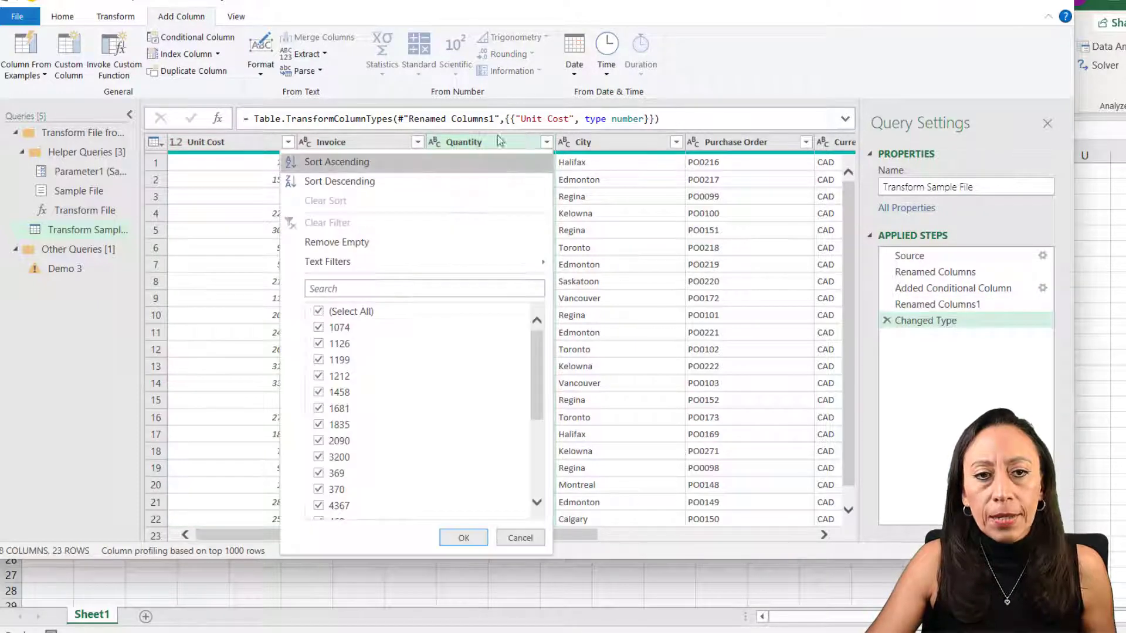
click(434, 142)
click(435, 142)
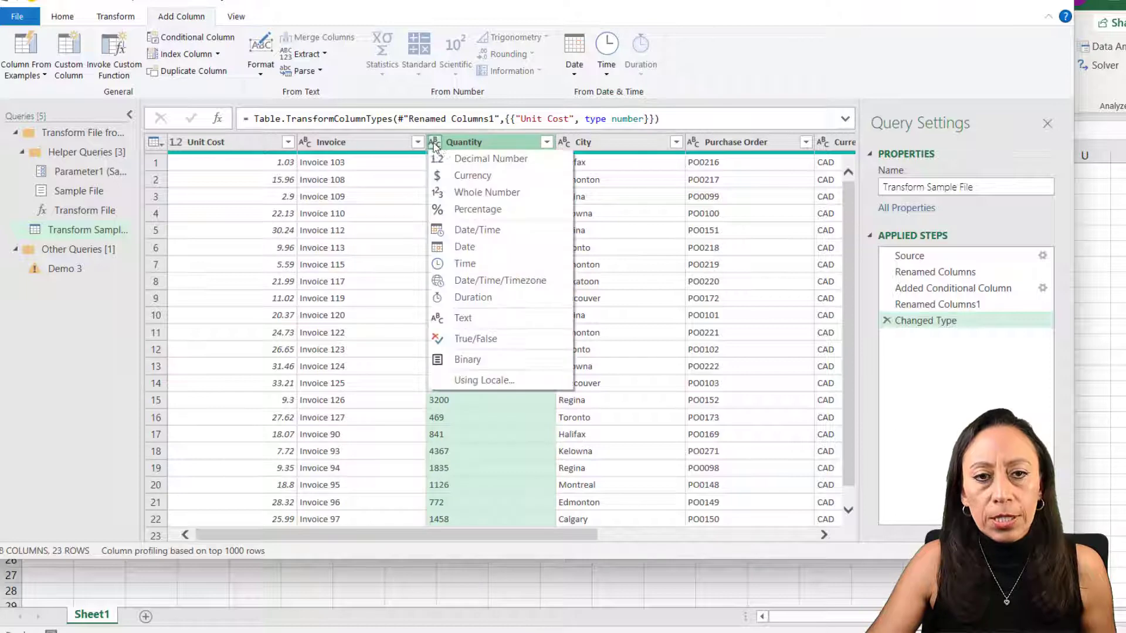
click(472, 193)
drag(557, 535, 774, 536)
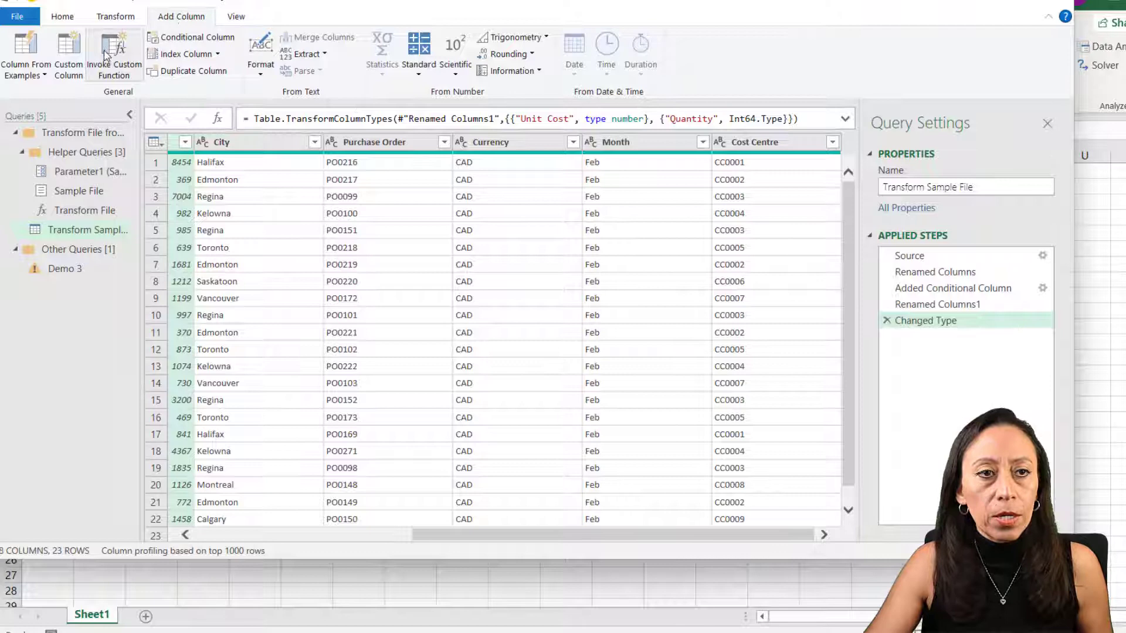
Create a custom column named Amount with the formula [Unit Cost]*[Quantity].
click(68, 59)
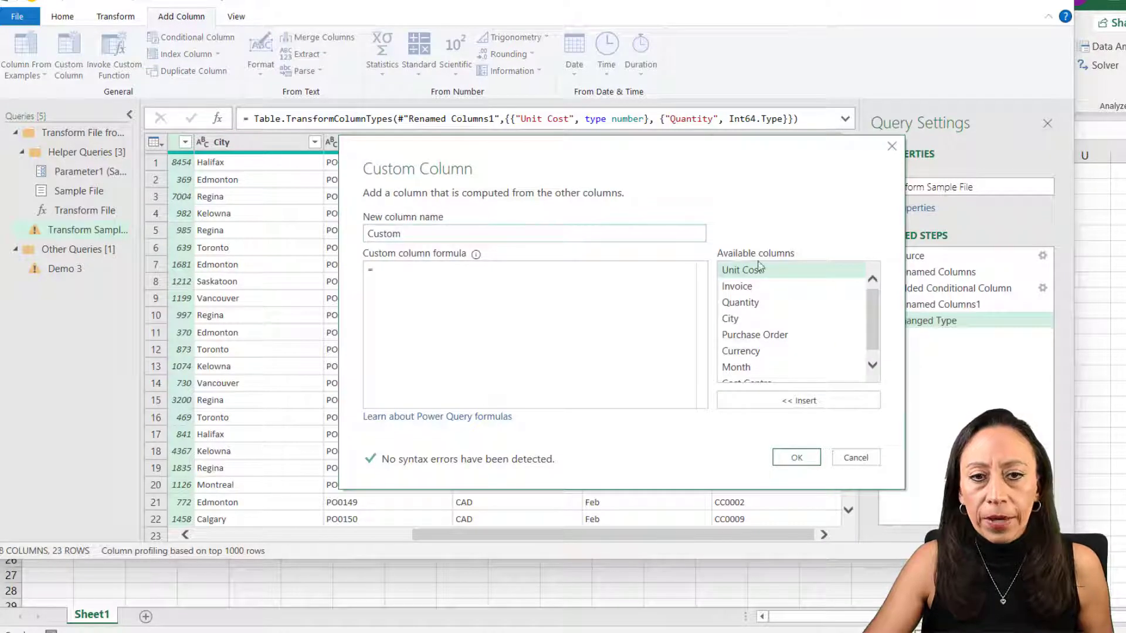
key(ctrl+a)
text(A)
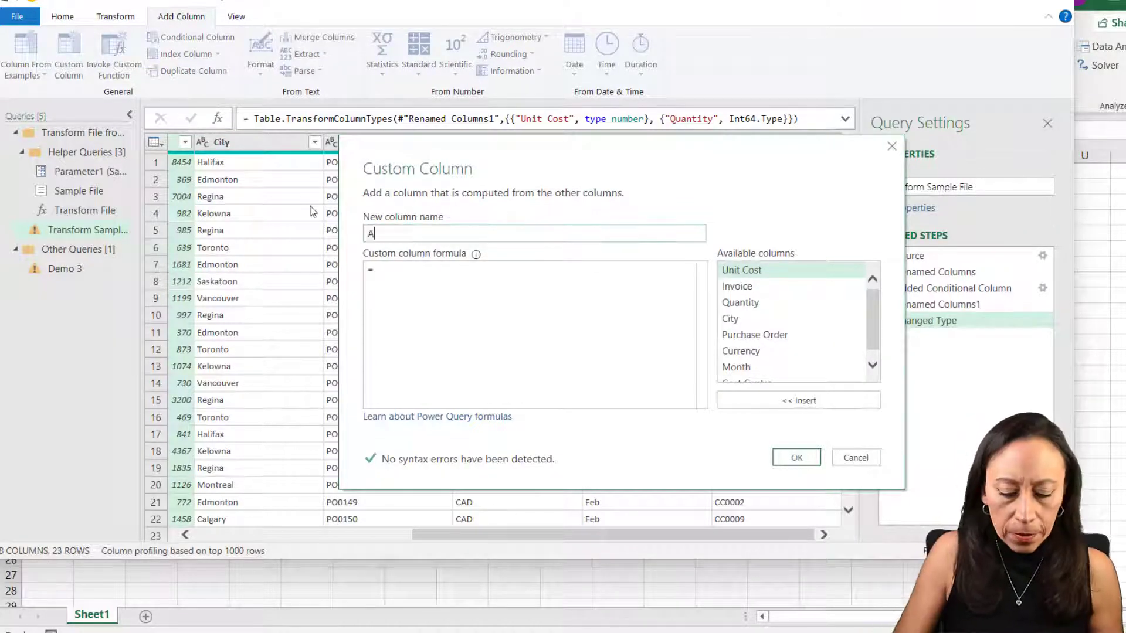
text(mount)
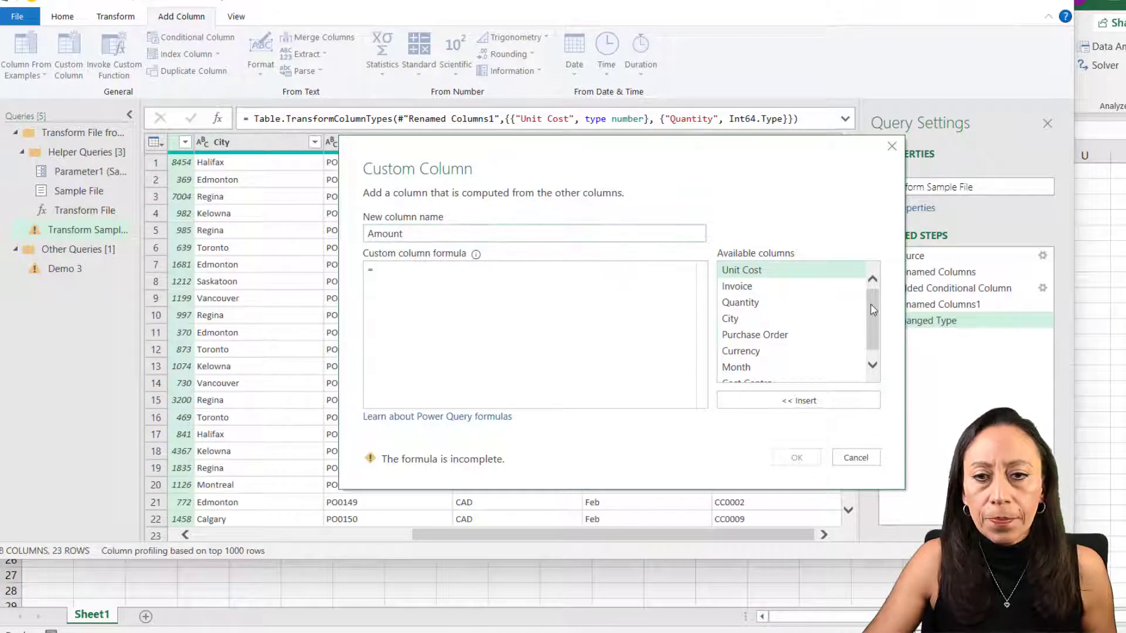
double_click(755, 270)
text(*)
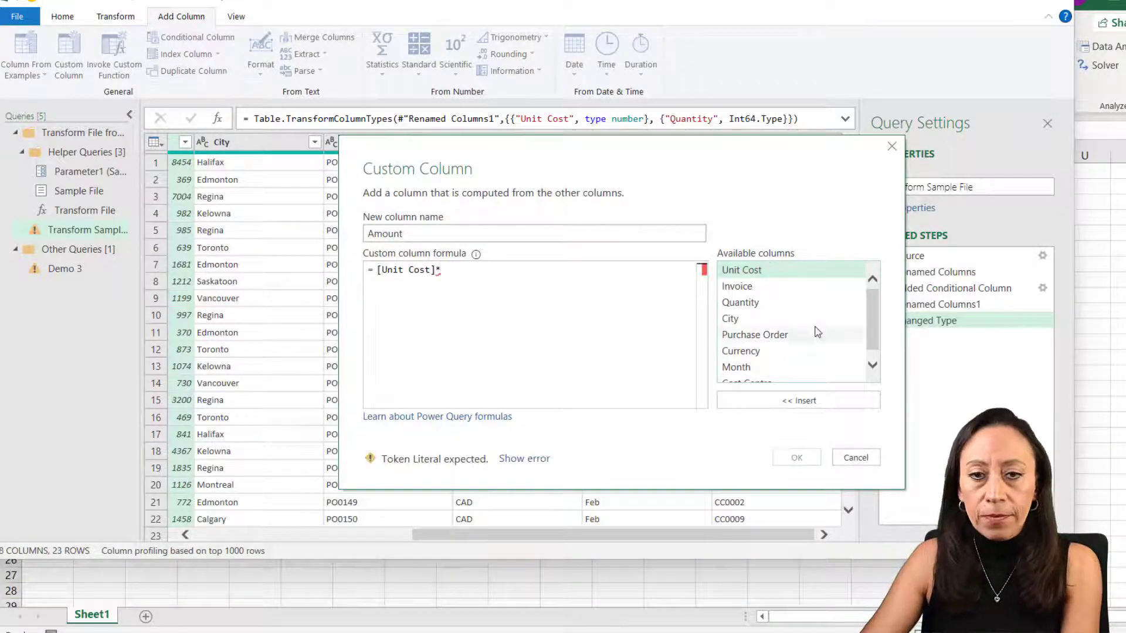
double_click(773, 304)
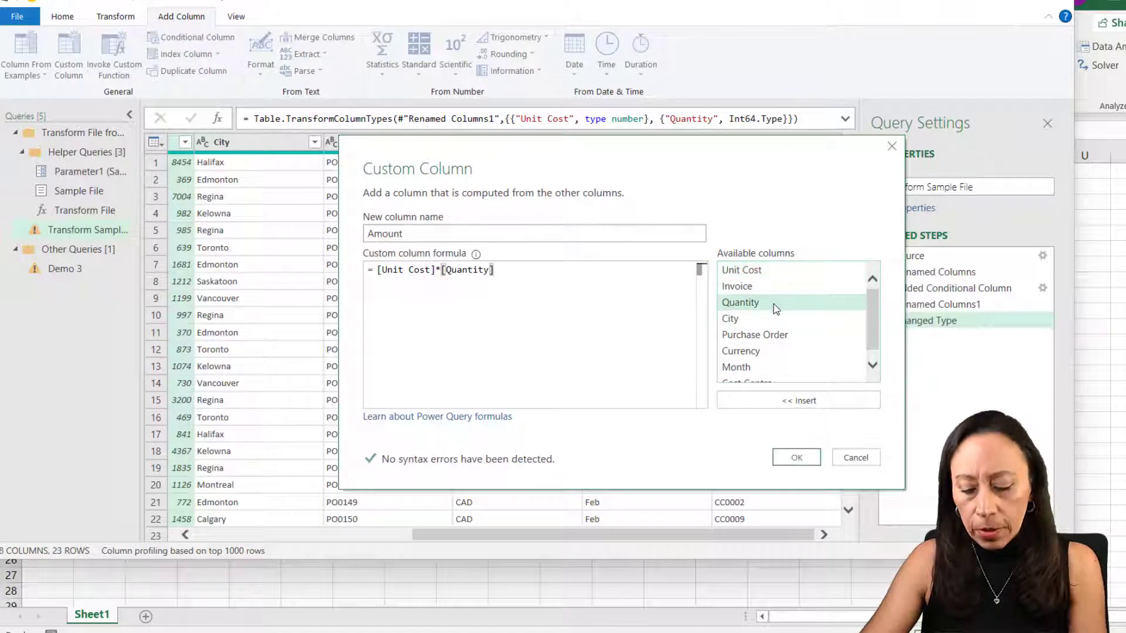
click(795, 456)
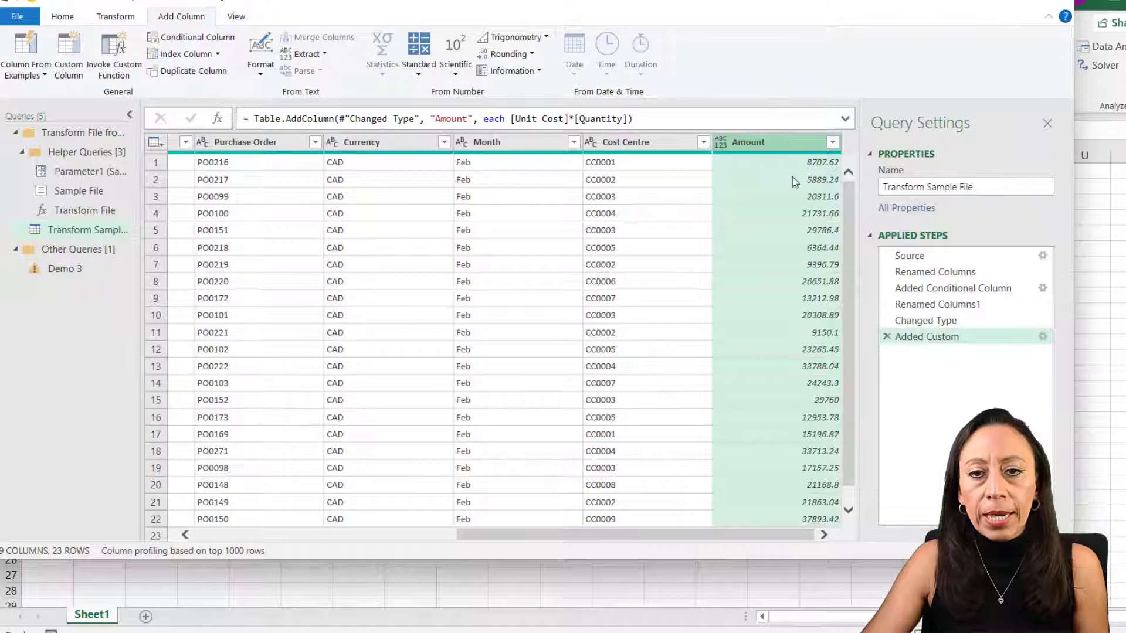
Type the Amount column as Currency, then select both the Unit Cost and Quantity columns.
click(721, 142)
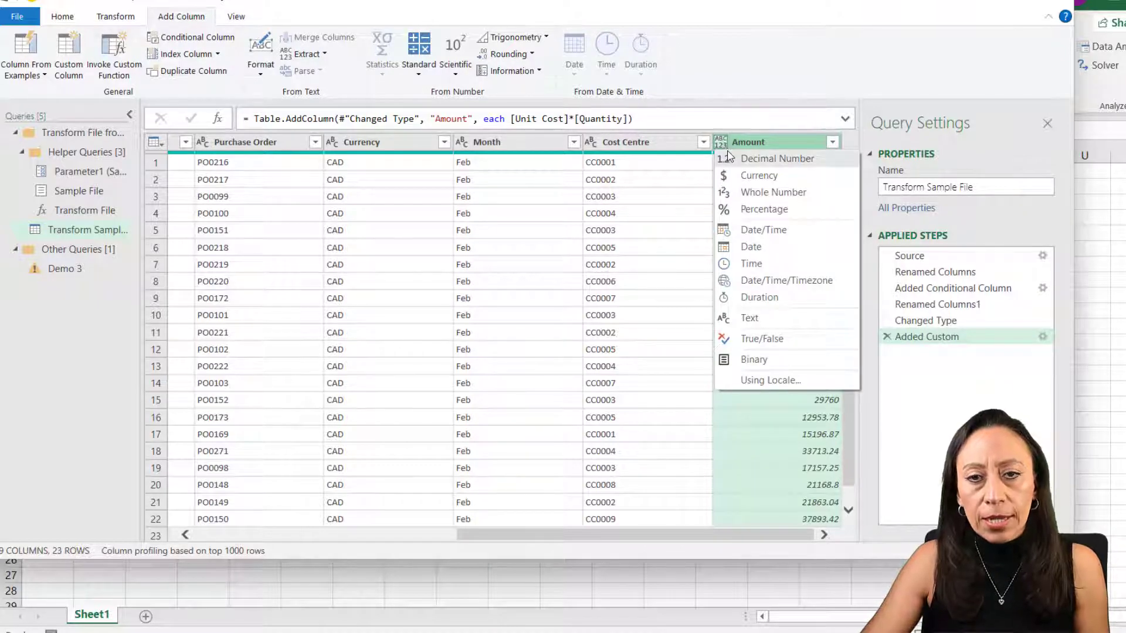
click(731, 179)
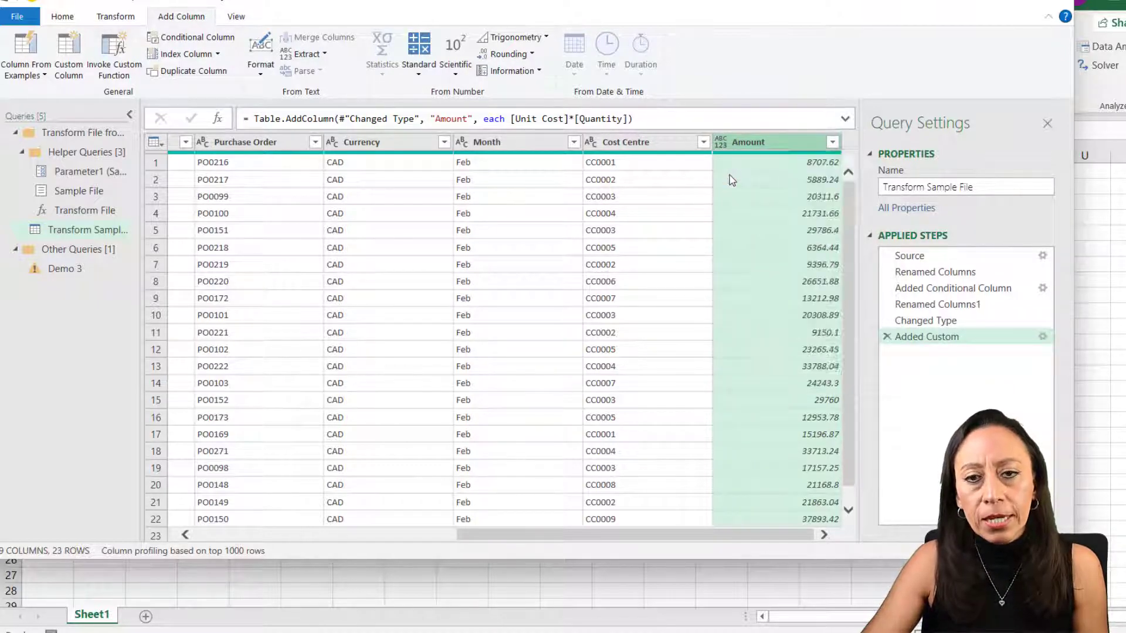
drag(794, 539, 550, 537)
click(226, 146)
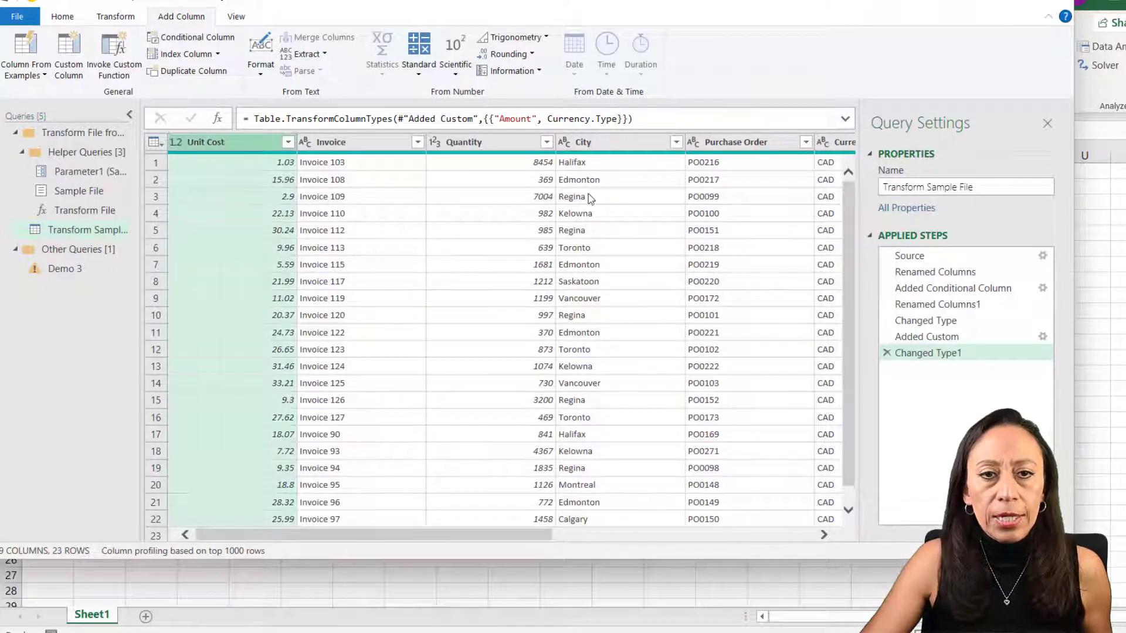
ctrl+click(512, 146)
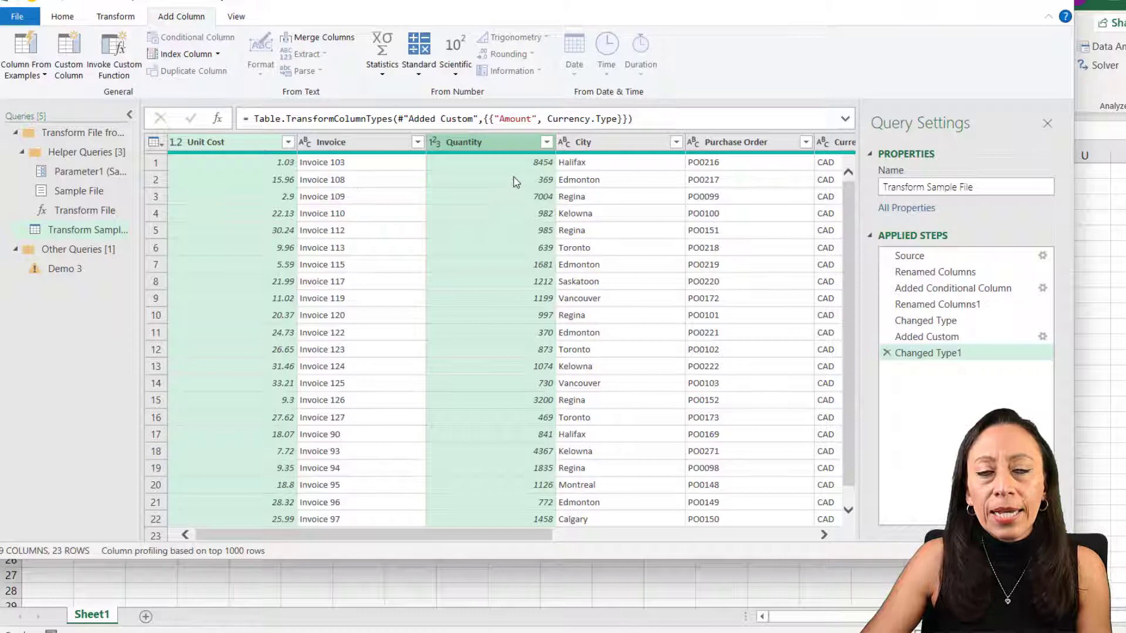
Remove the Unit Cost and Quantity columns, then switch to the Demo 3 query.
right_click(505, 143)
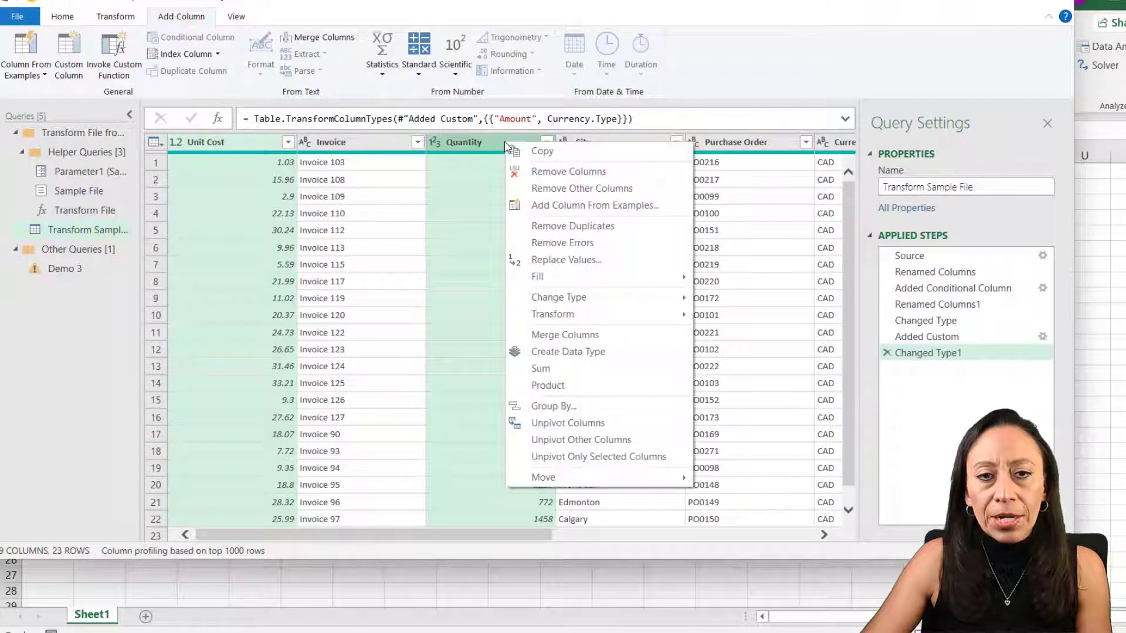
click(587, 173)
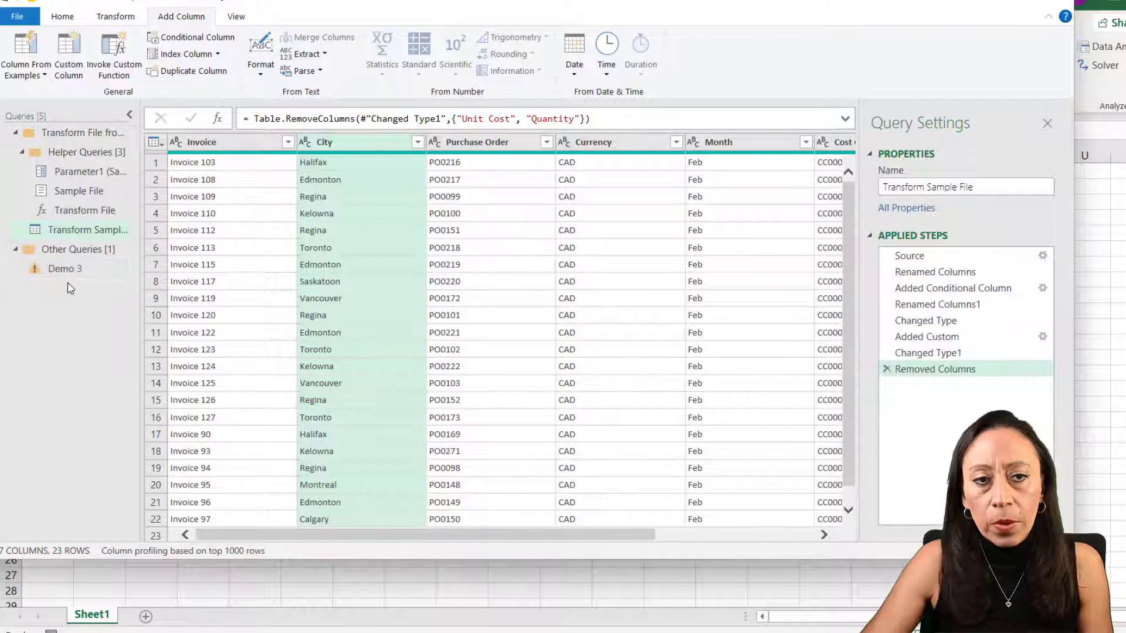
click(68, 270)
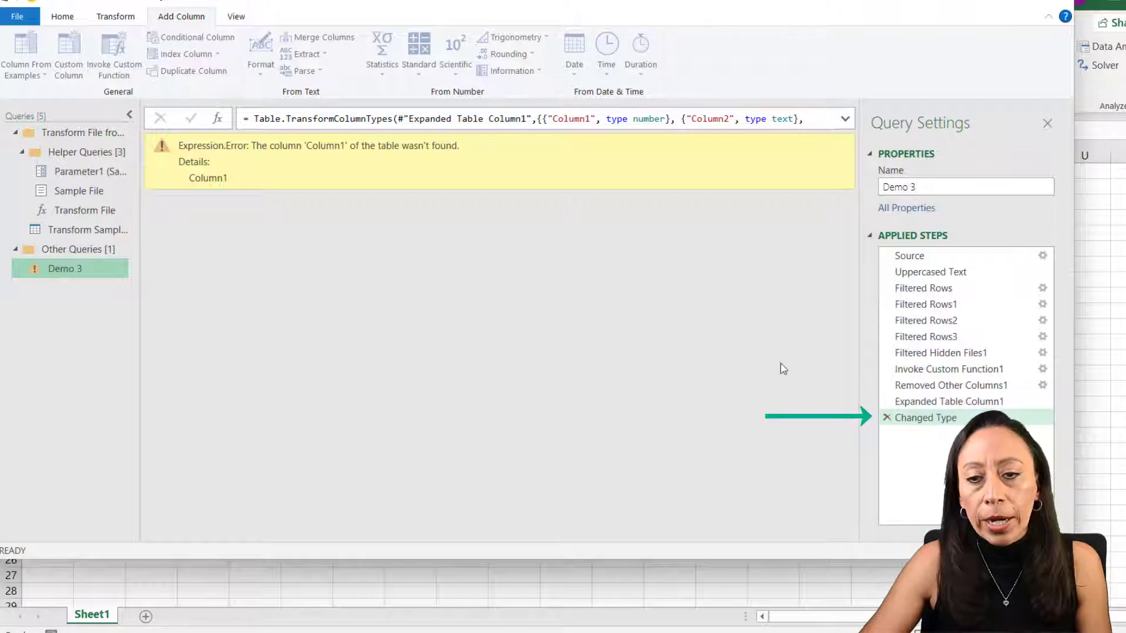
Delete Demo 3's failing Changed Type step and set the Amount column to Currency.
click(887, 417)
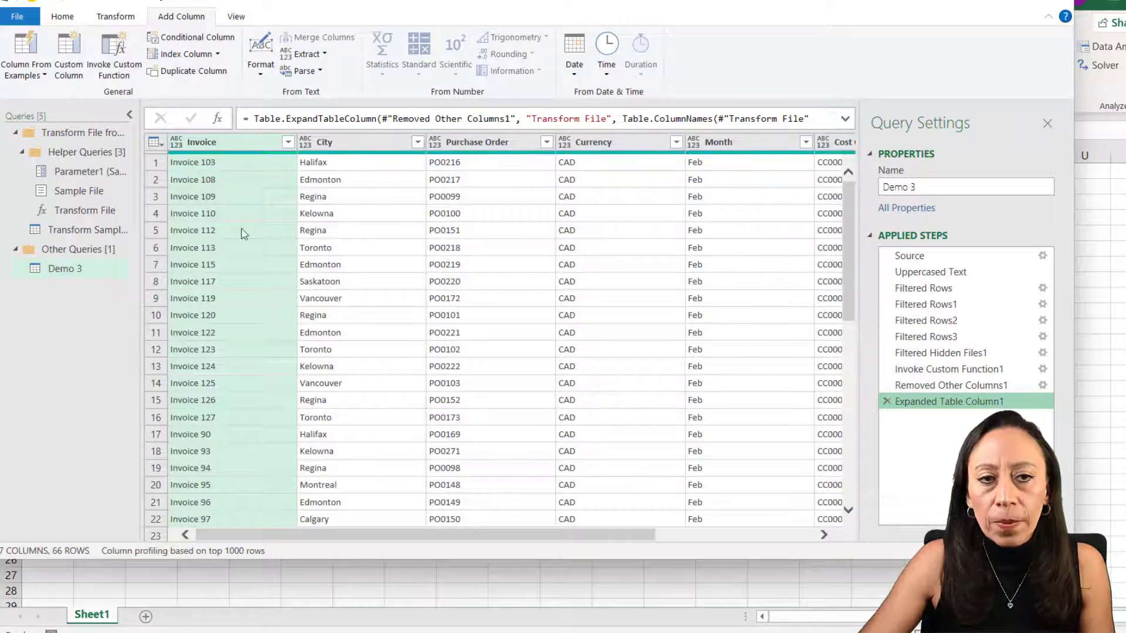
scroll(528, 352, right, 5)
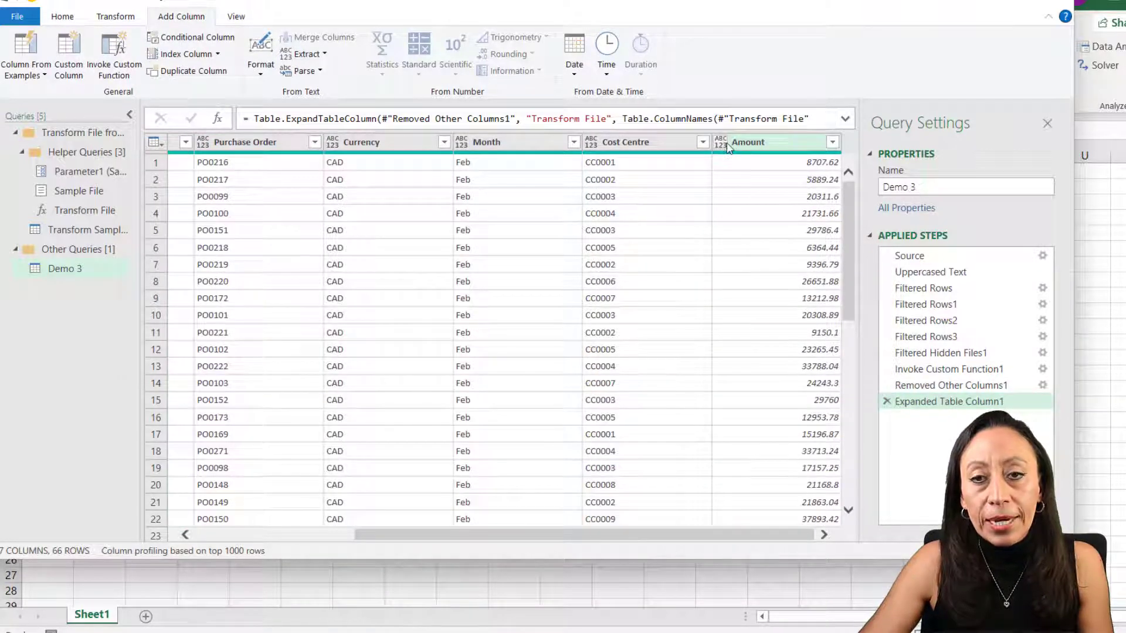
click(721, 143)
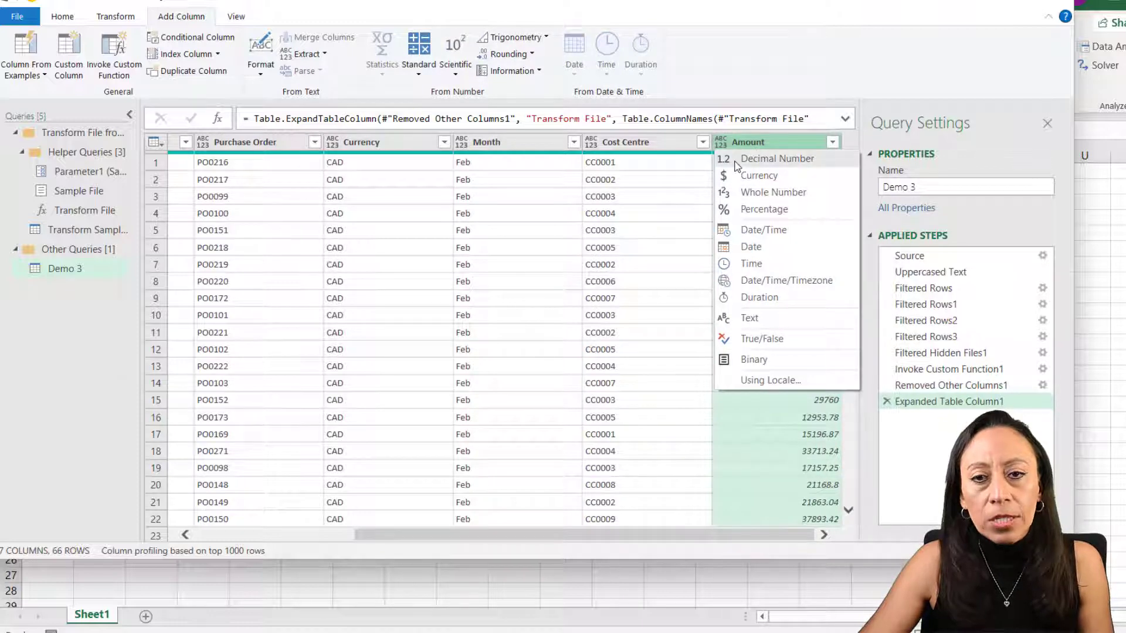
click(733, 179)
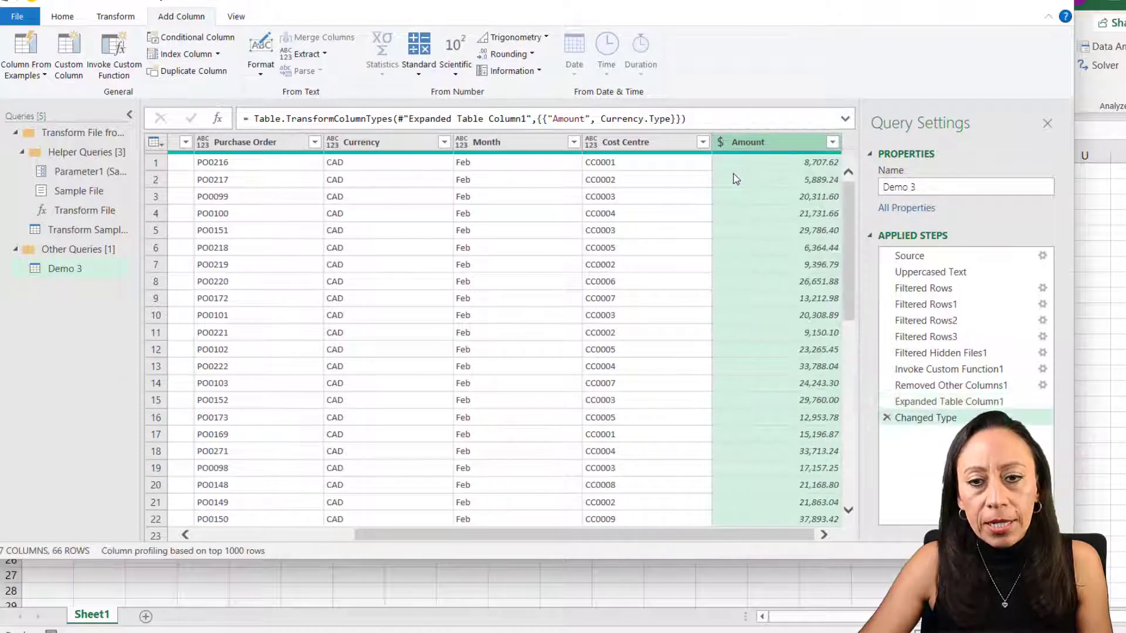
scroll(854, 293, down, 7)
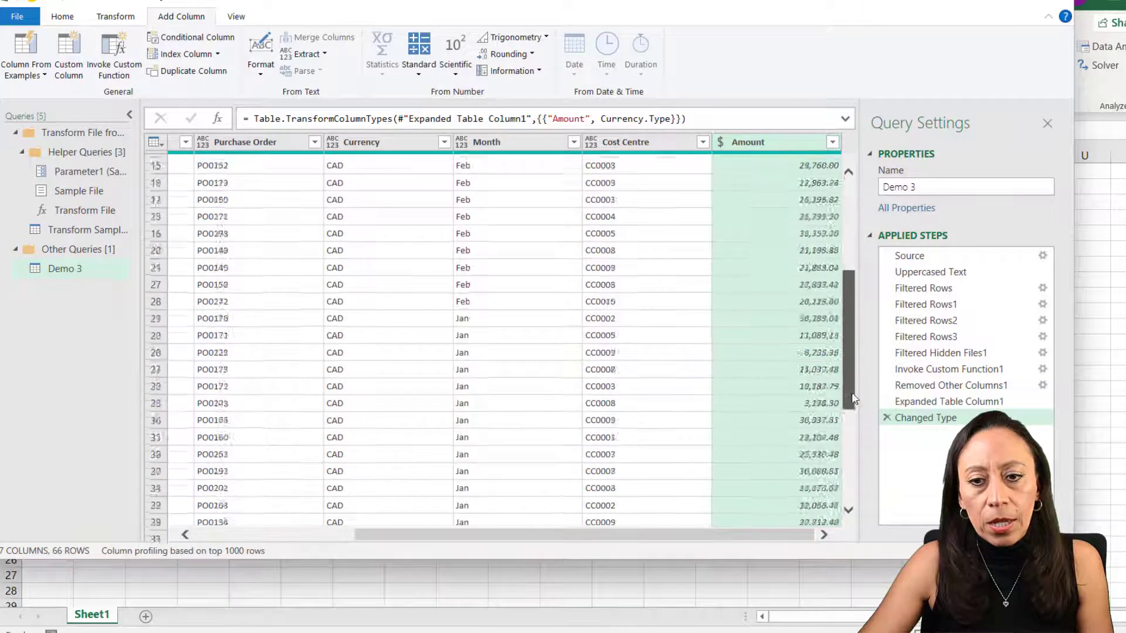
scroll(753, 409, up, 8)
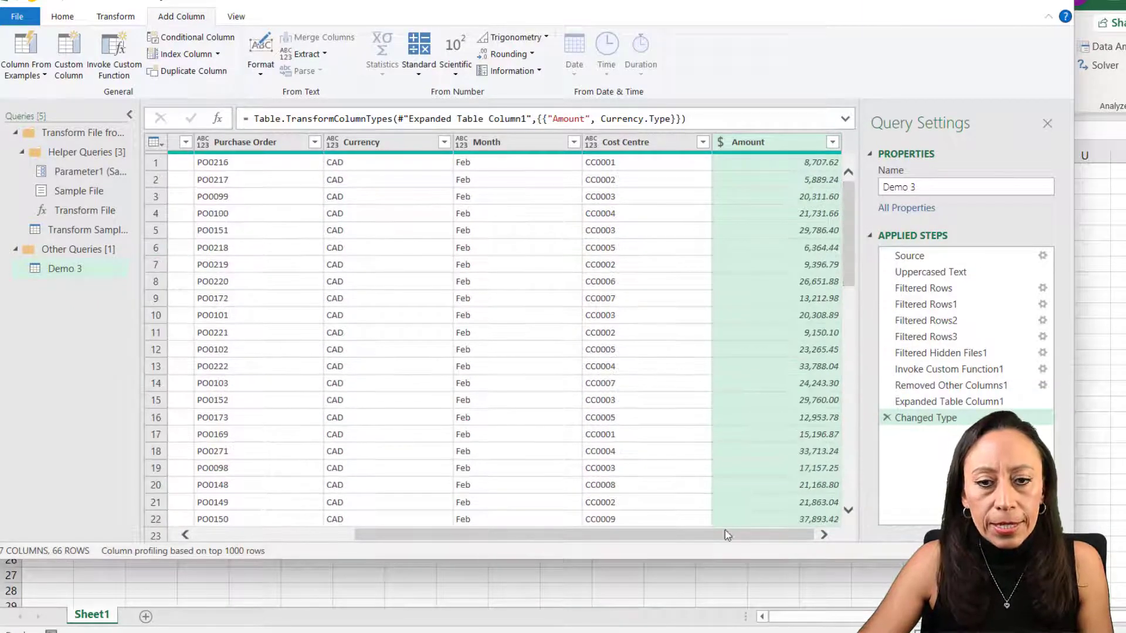
drag(727, 536, 563, 537)
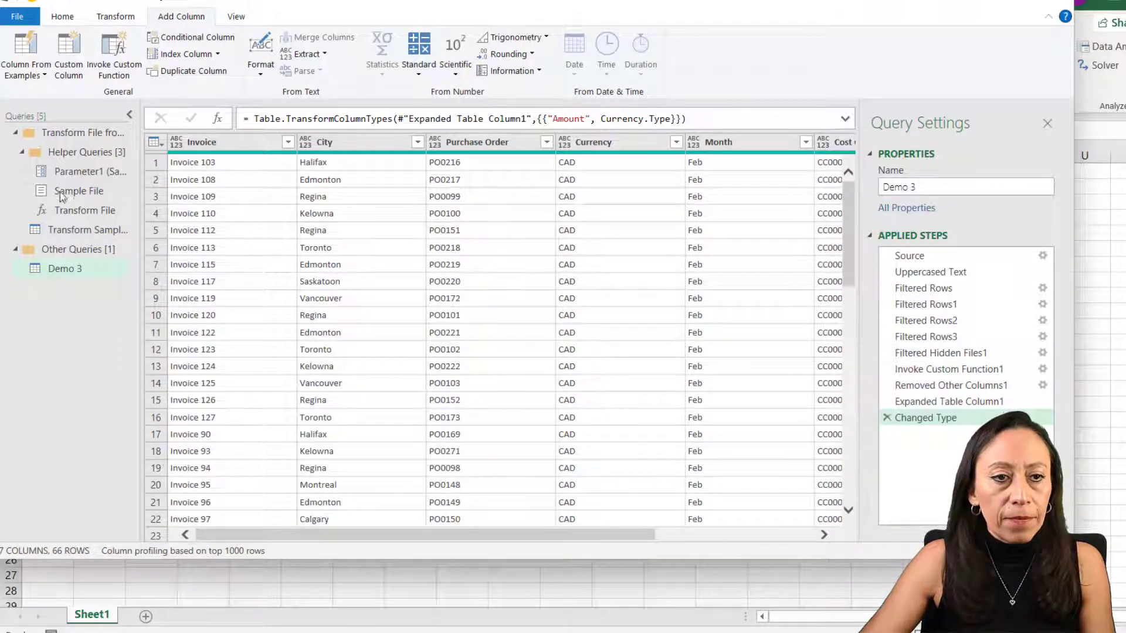
In Transform Sample File, replace 'Invoice ' with nothing in the Invoice column.
drag(58, 230, 60, 236)
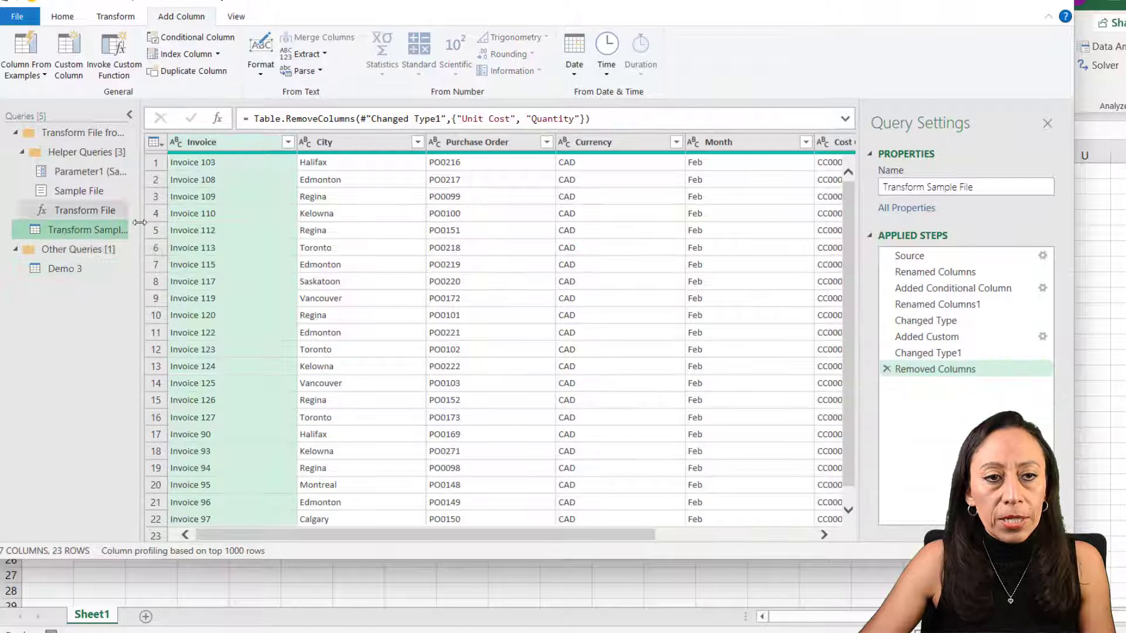
click(227, 142)
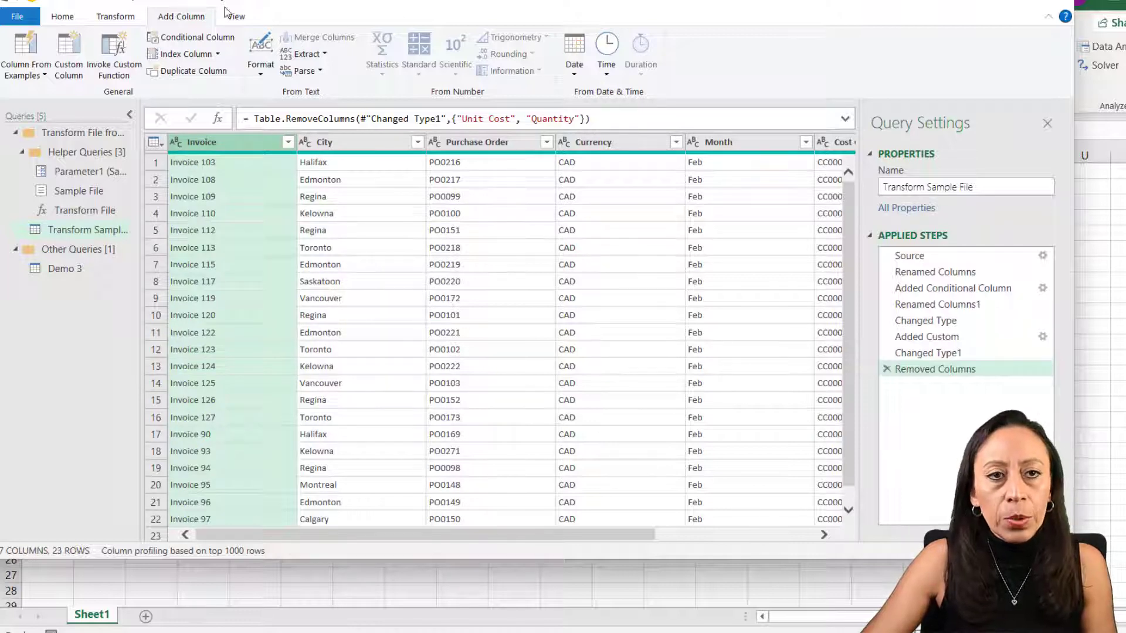
click(128, 18)
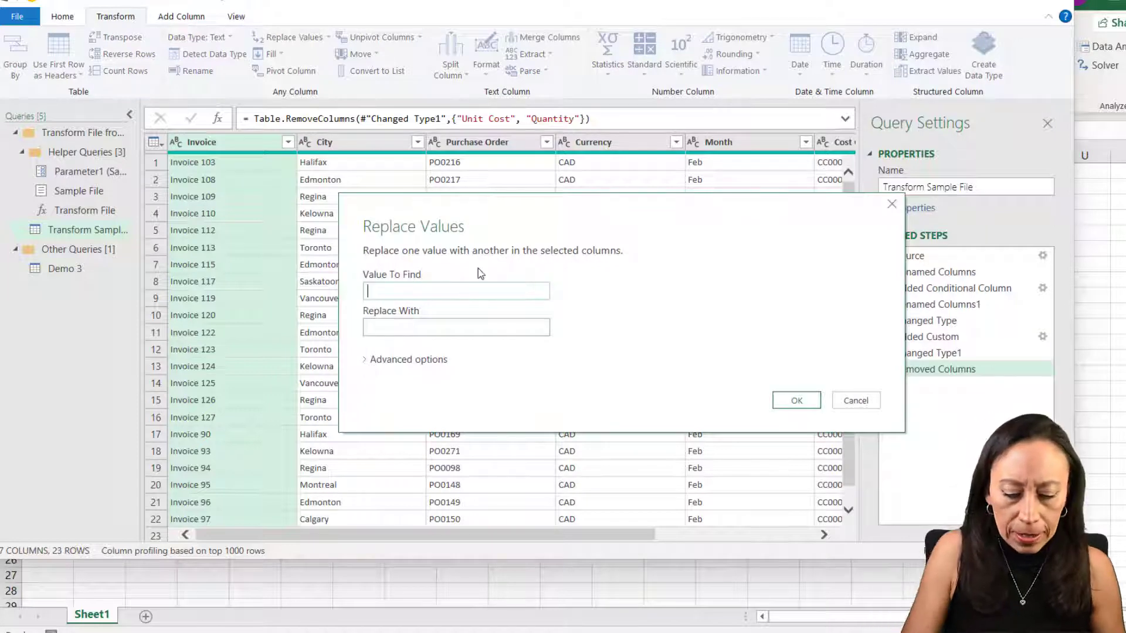
text(Invoice)
key(Tab)
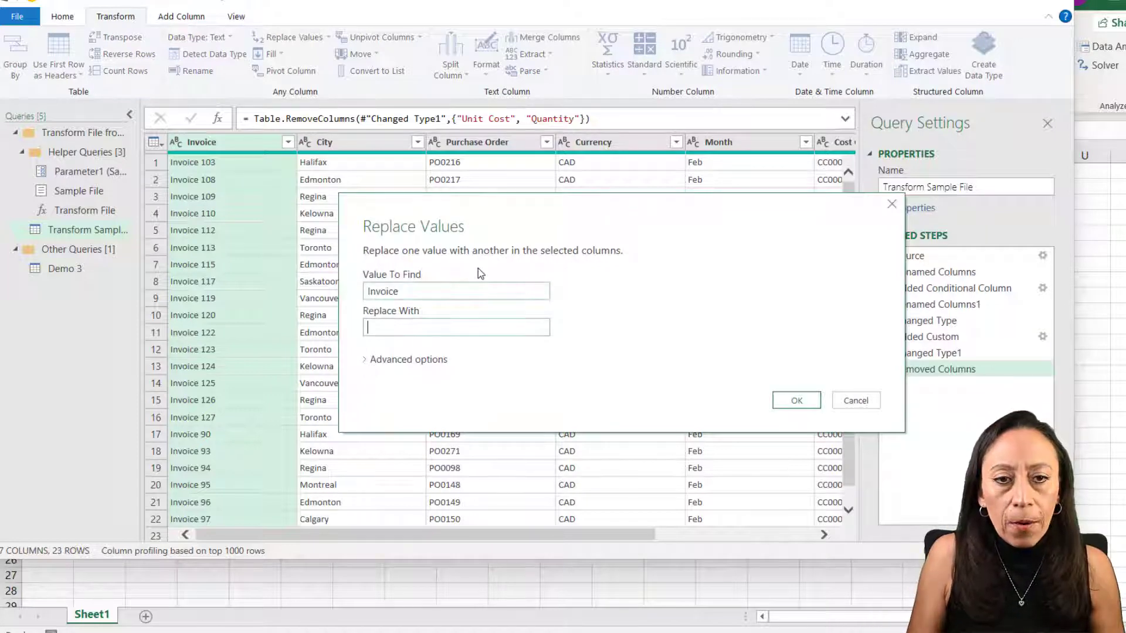
key(Tab)
key(Tab)
key(Return)
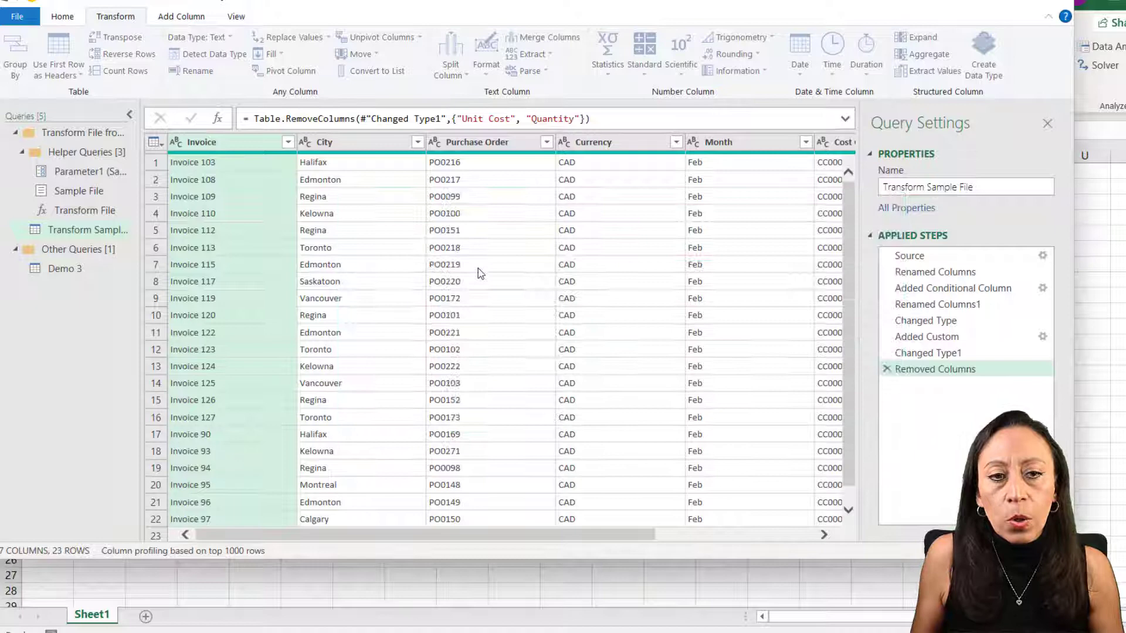
Set the Invoice column's data type to Whole Number.
click(176, 142)
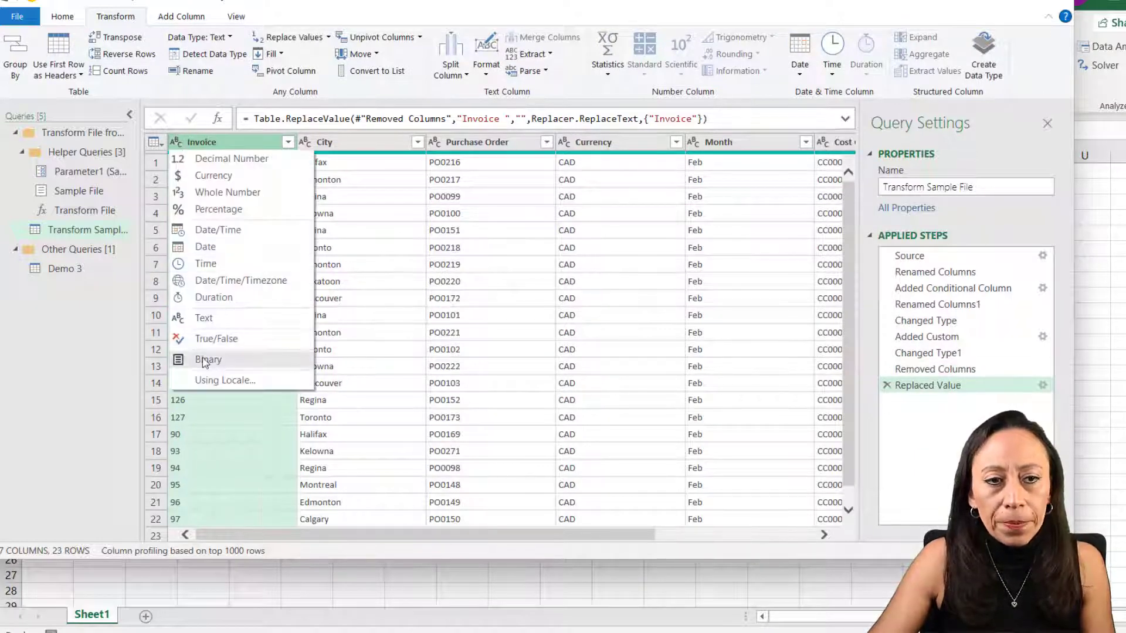
click(232, 191)
drag(410, 534, 569, 531)
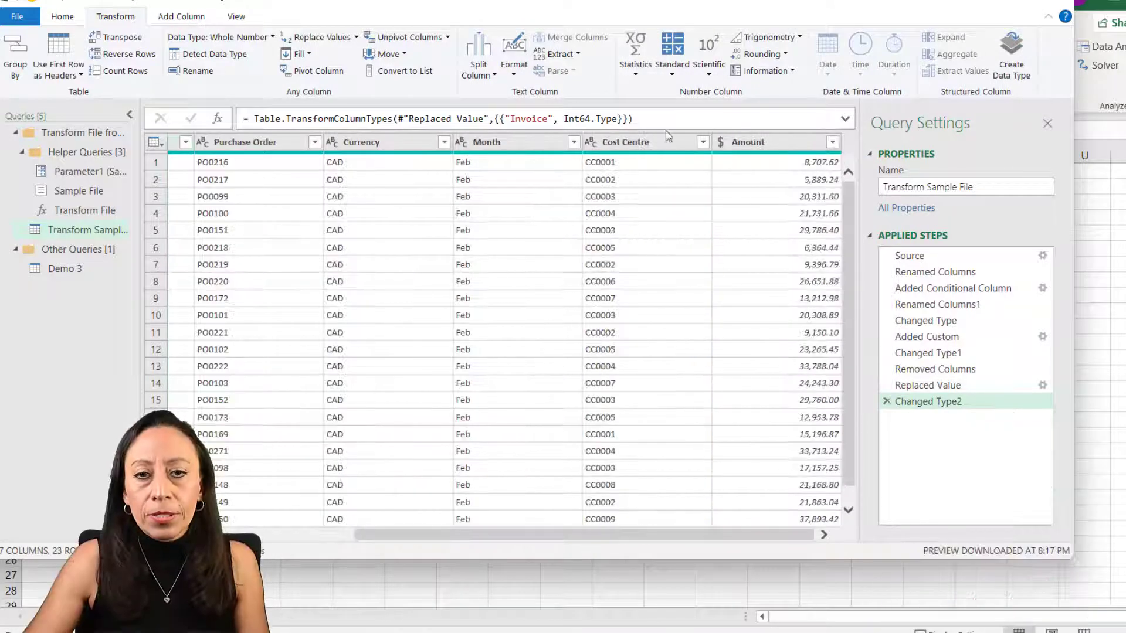
Move the Month, Cost Centre and Amount columns to the beginning of the table.
click(505, 146)
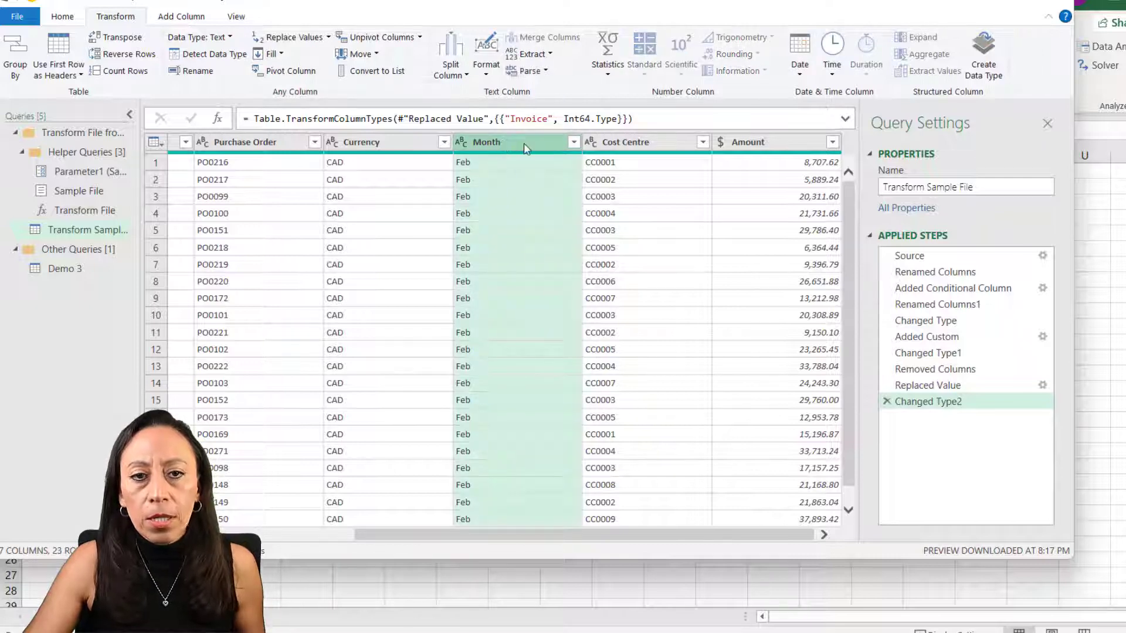
ctrl+click(655, 149)
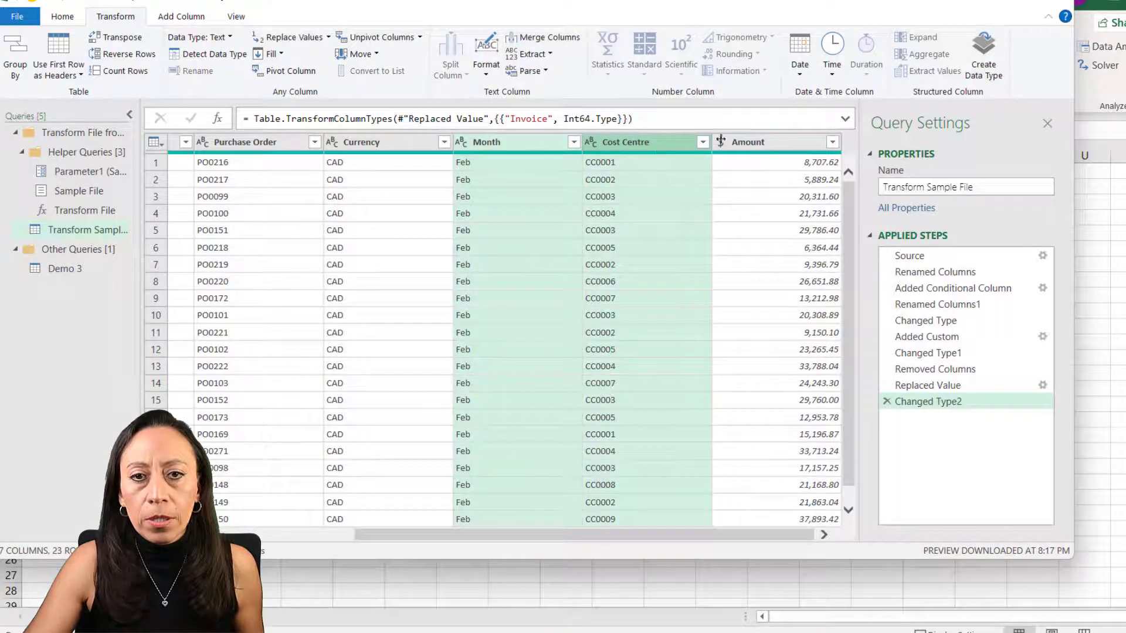
ctrl+click(758, 146)
right_click(760, 148)
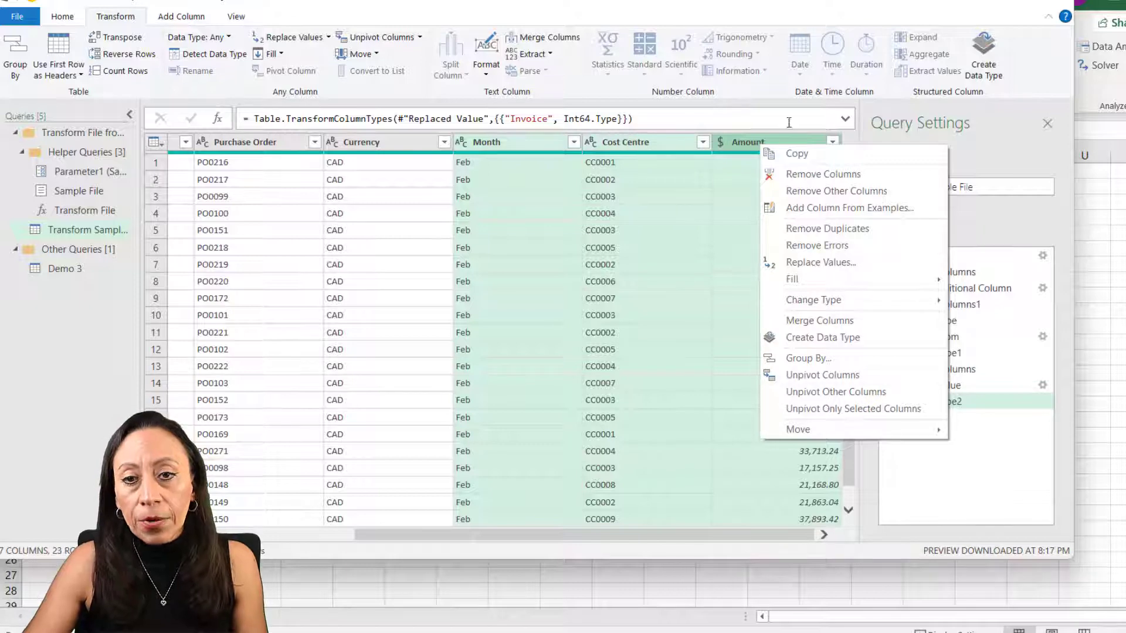
mouse_move(802, 433)
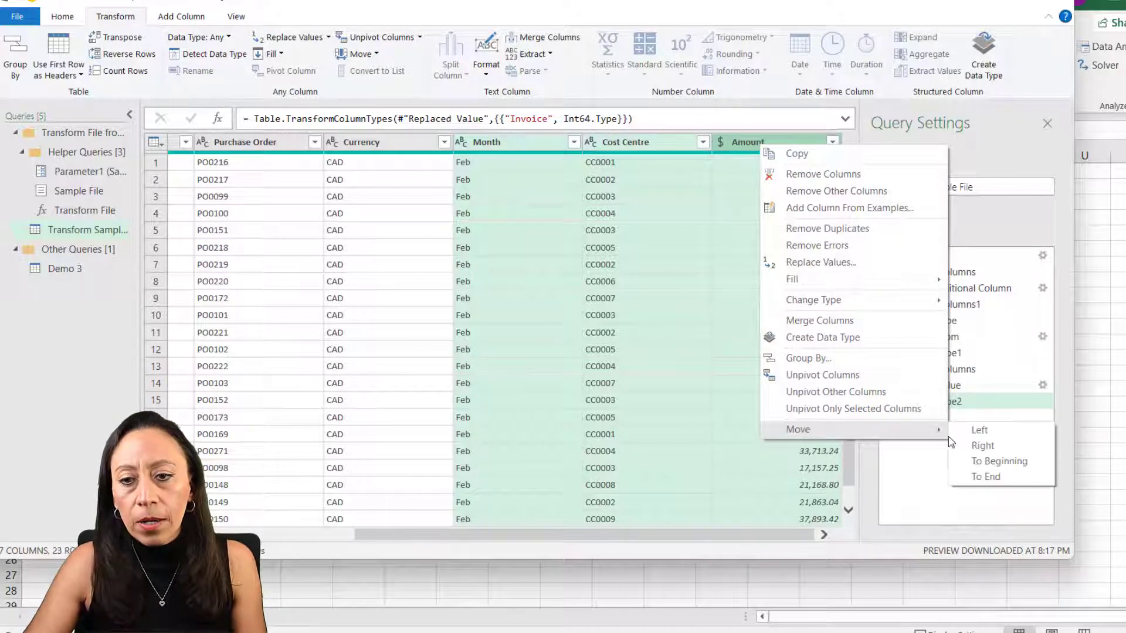
click(985, 462)
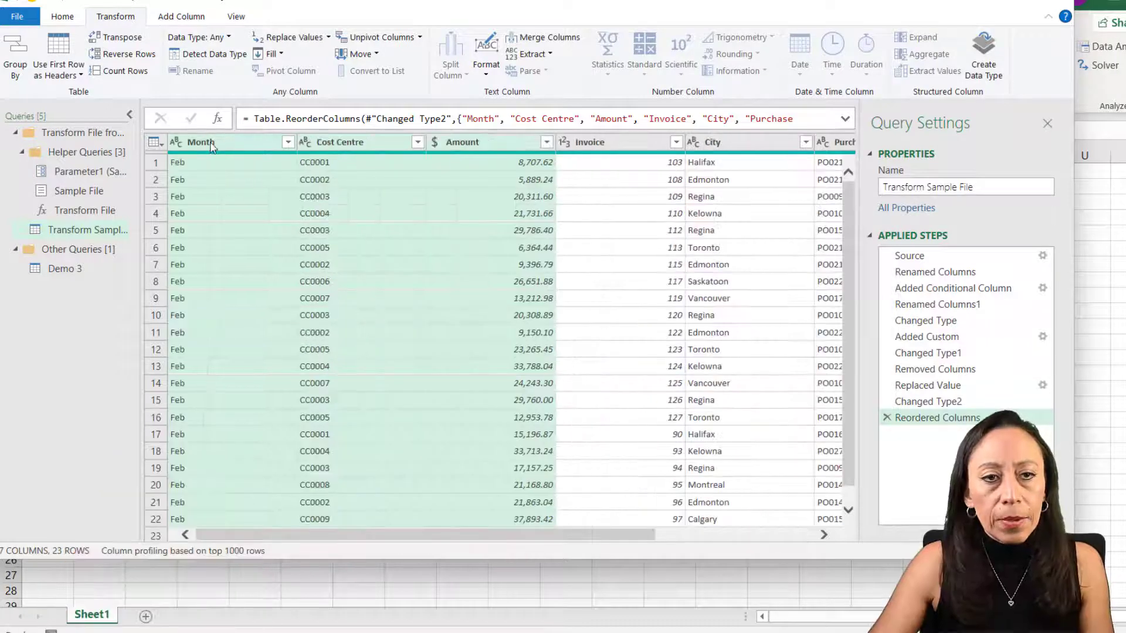
Place City right after Month and Currency right after Amount.
click(731, 146)
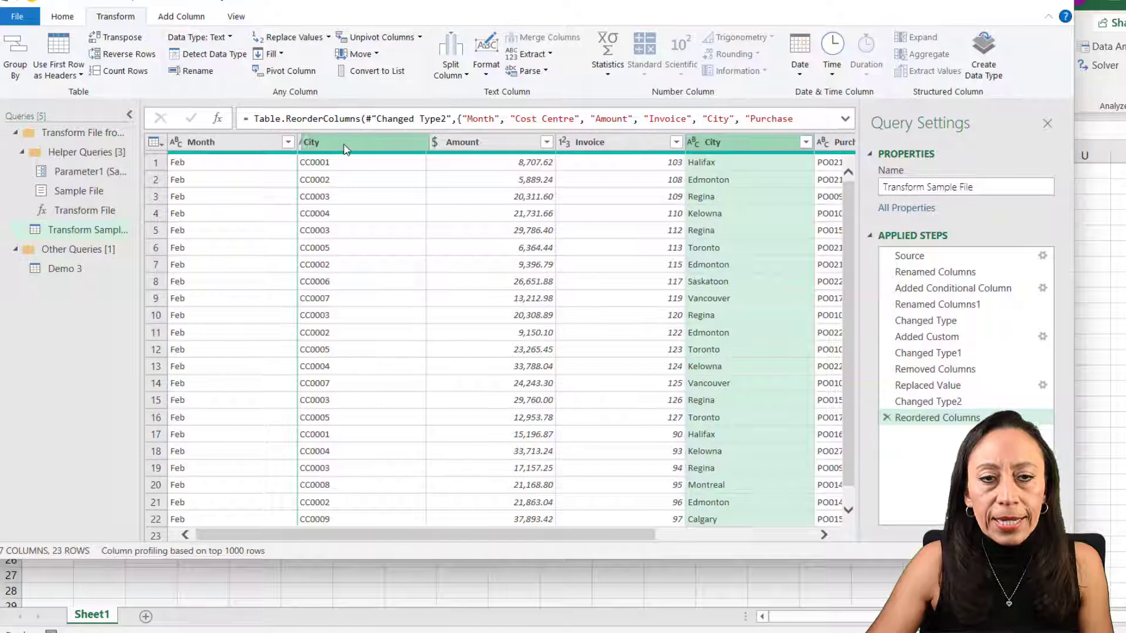
drag(344, 150, 346, 149)
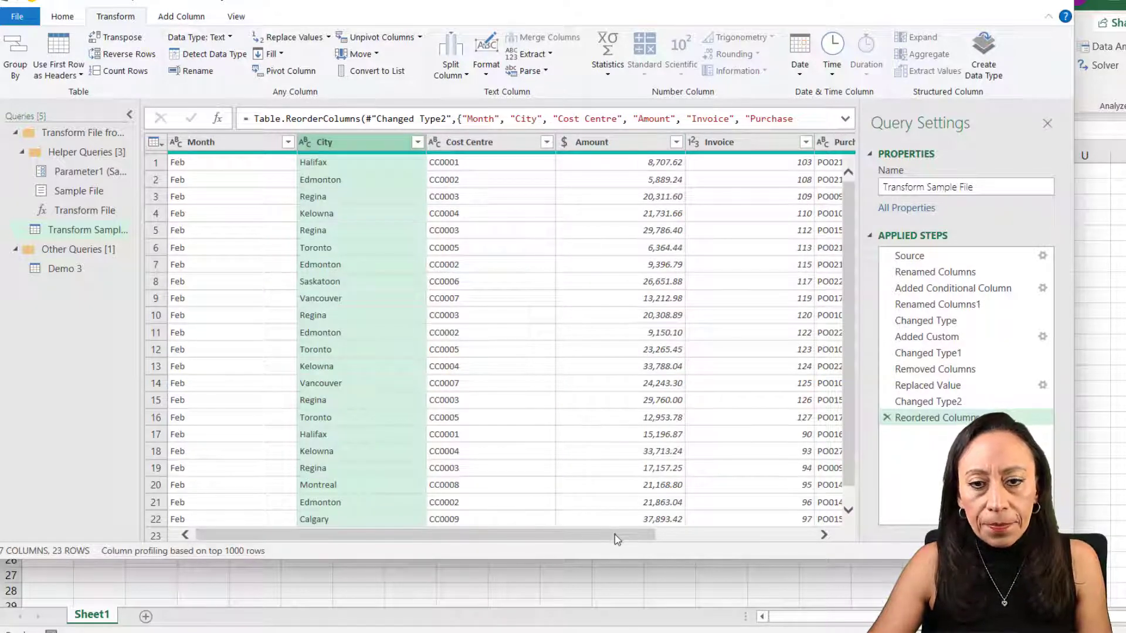
drag(615, 533, 782, 544)
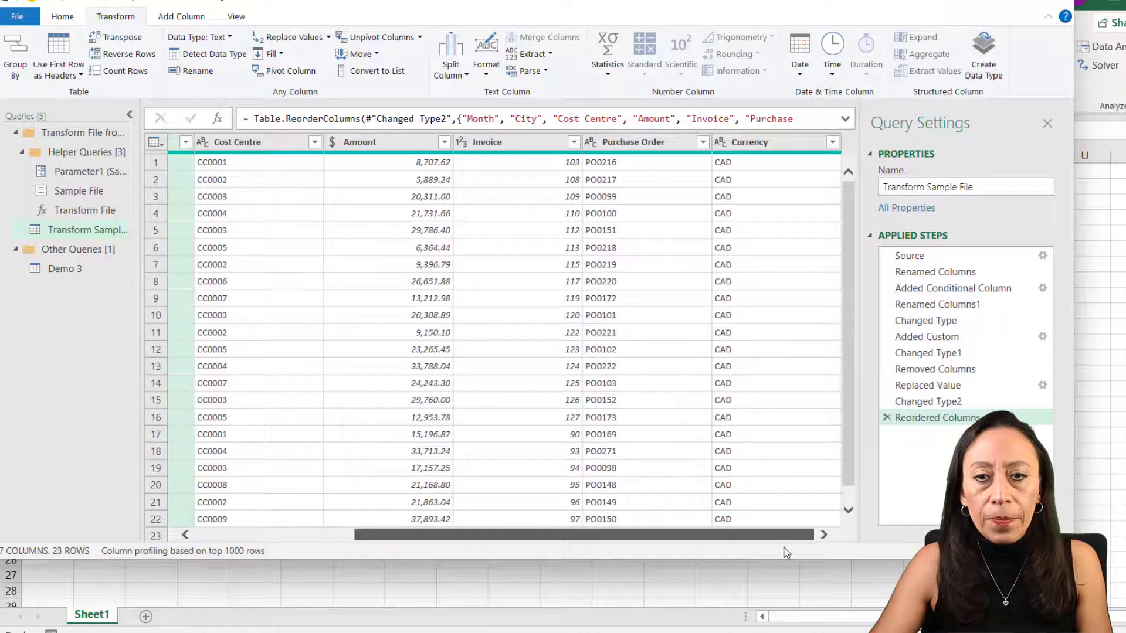
drag(764, 147, 543, 156)
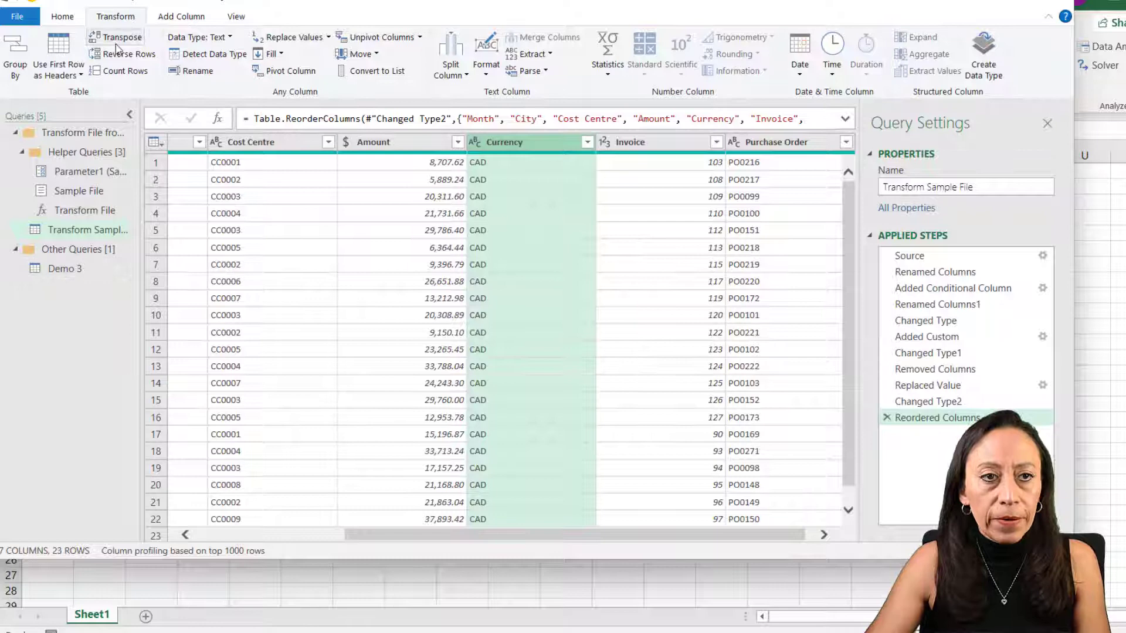
Close & Load To the existing worksheet at $A$1, adding the data to the Data Model.
click(63, 17)
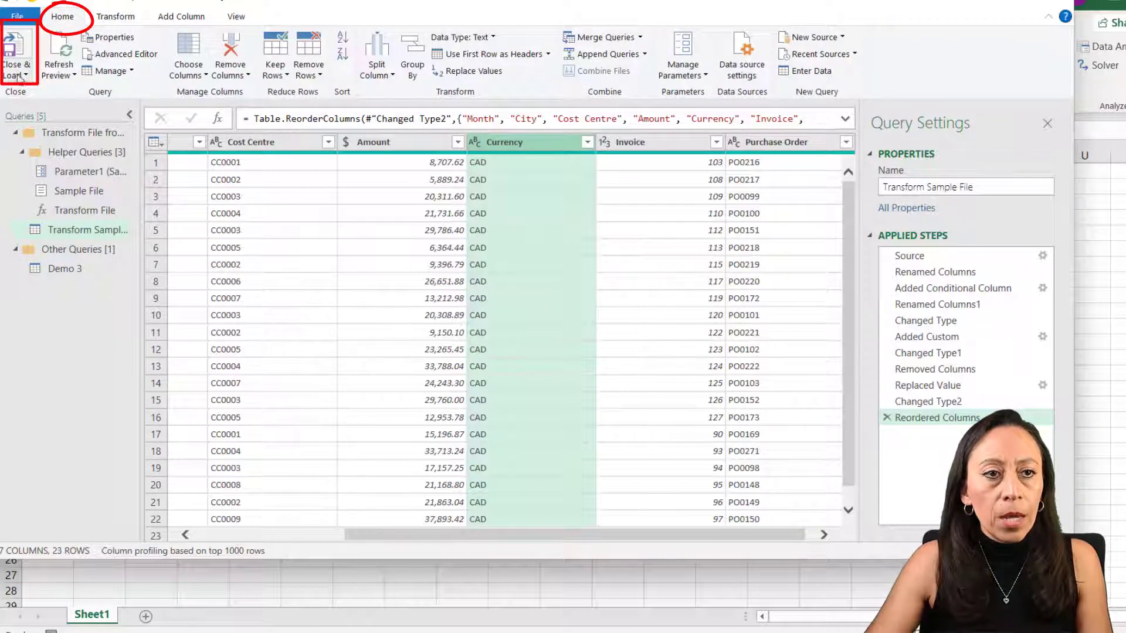
click(17, 76)
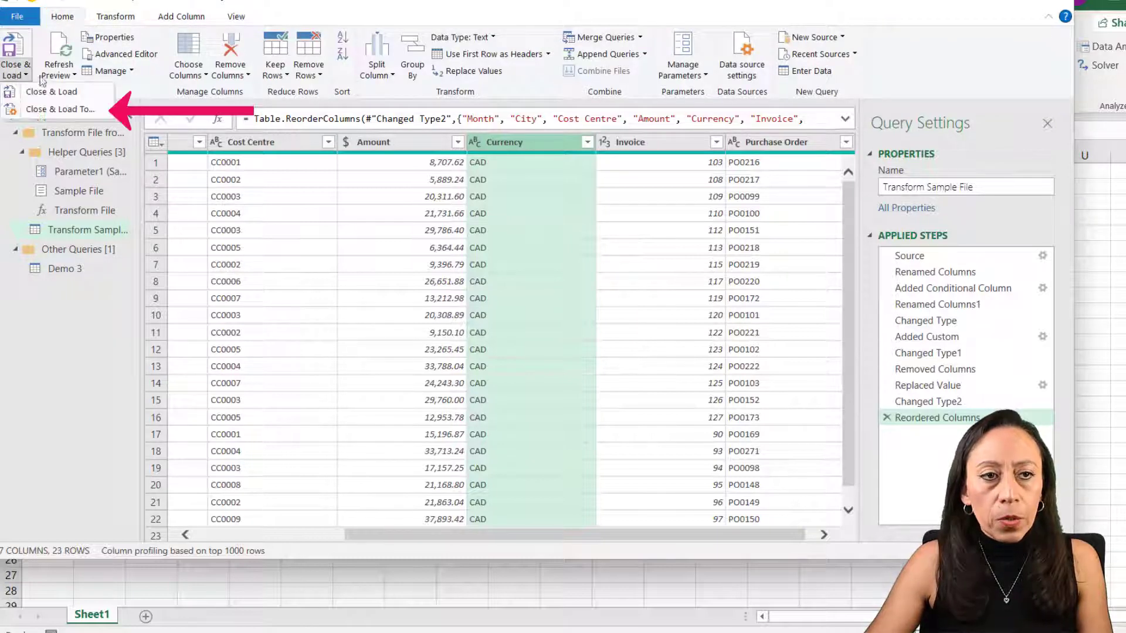
click(54, 110)
drag(789, 172, 225, 232)
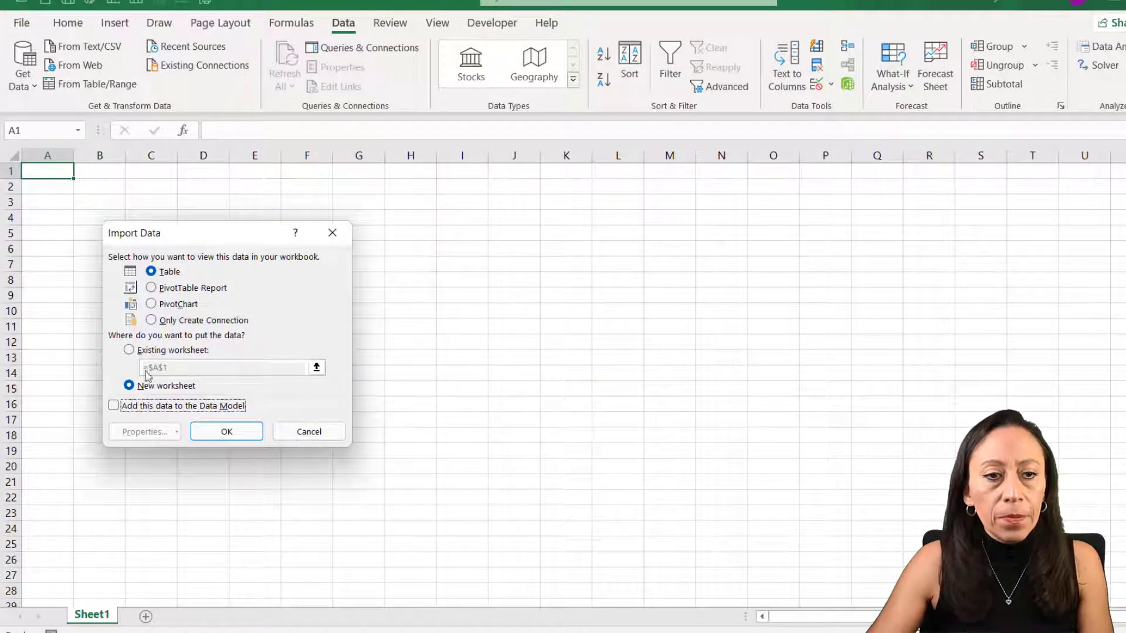
click(149, 350)
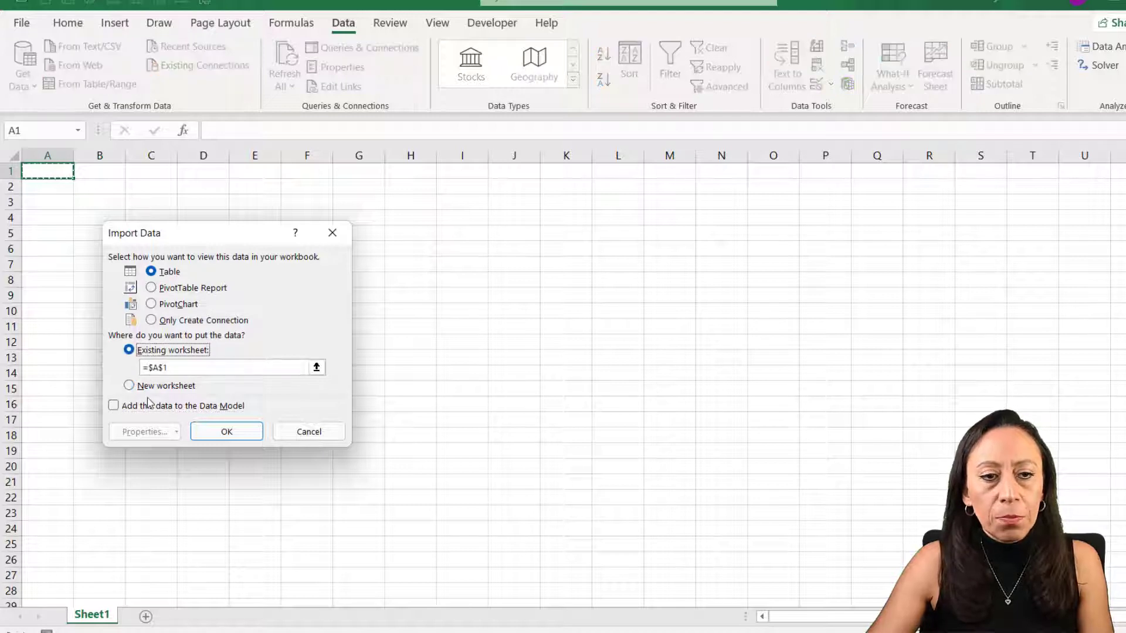
click(130, 414)
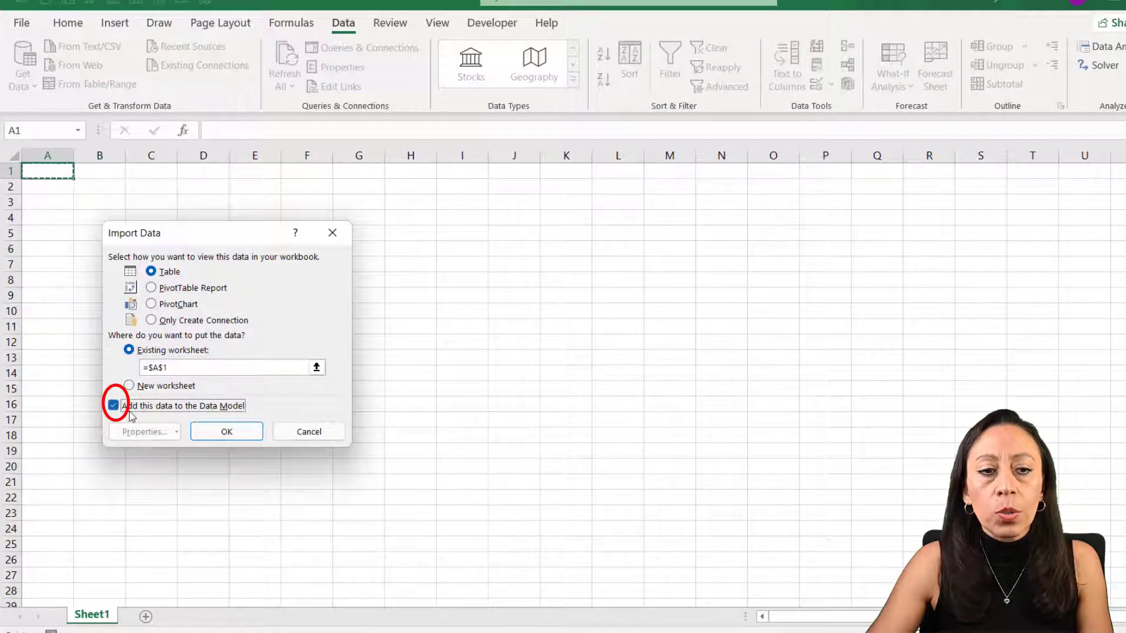
click(226, 432)
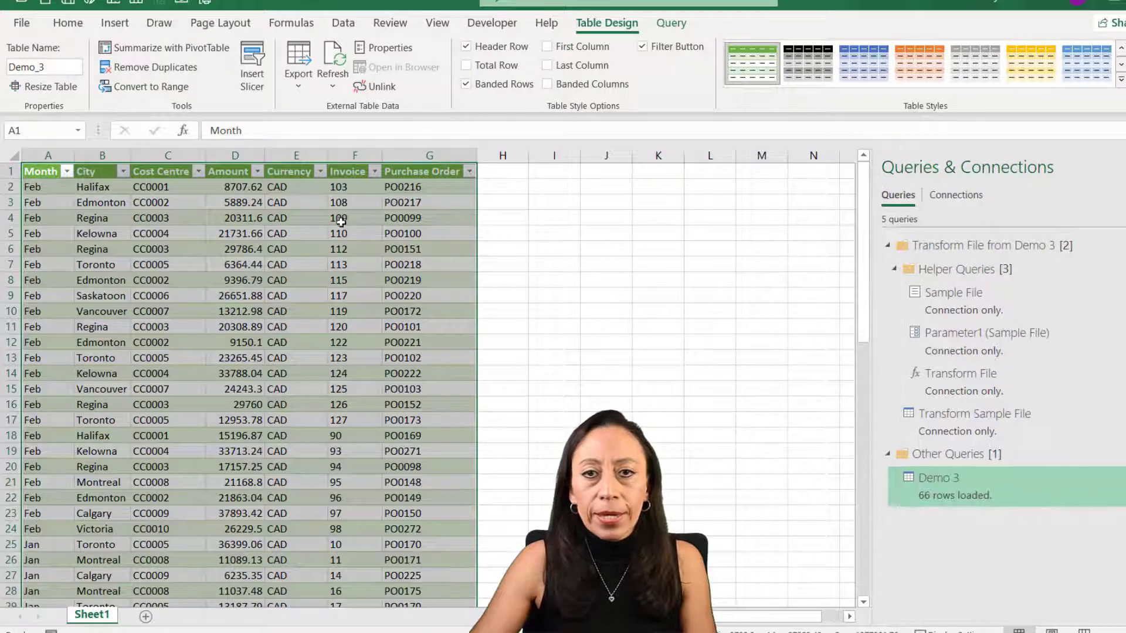
click(66, 171)
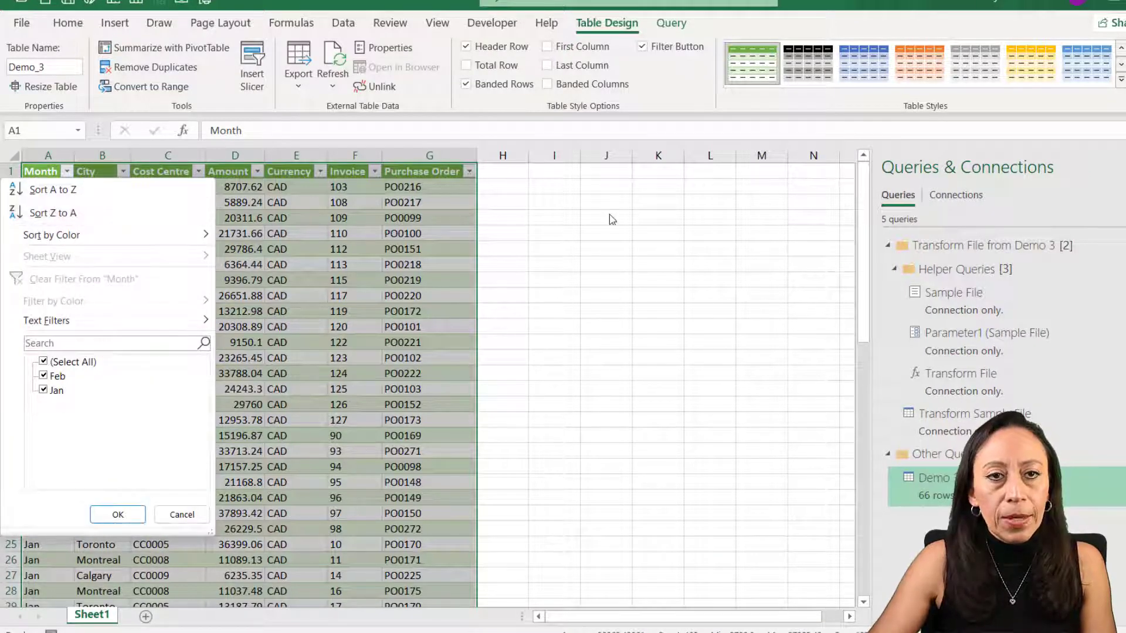
Save the workbook as 'Solved' in Desktop > Demo 3, replacing the default name Book1.
key(F12)
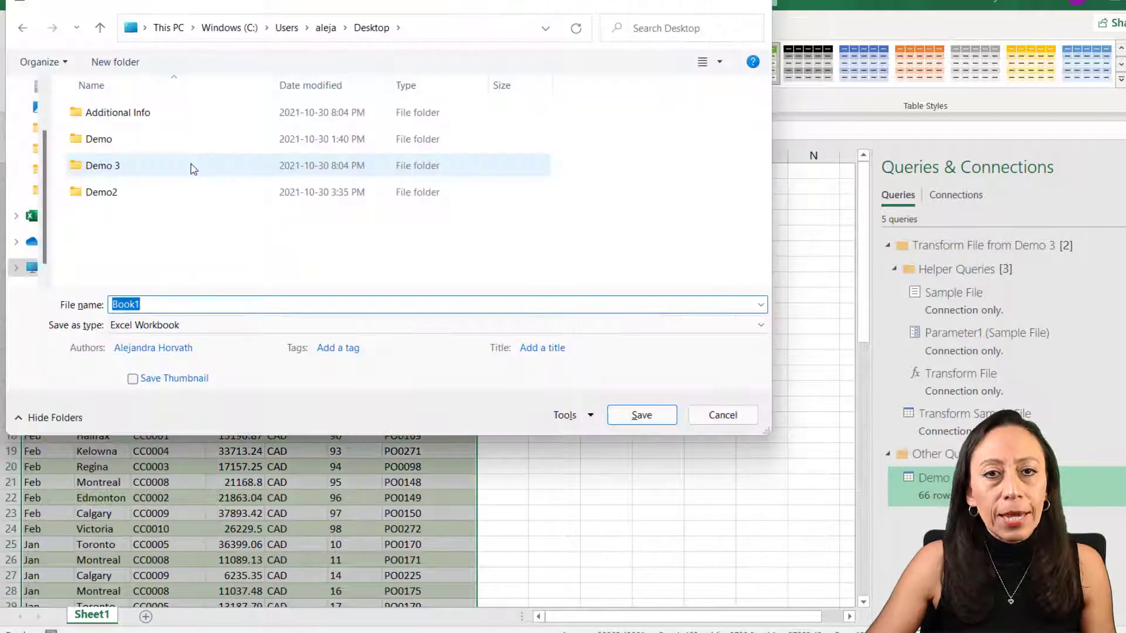
double_click(193, 169)
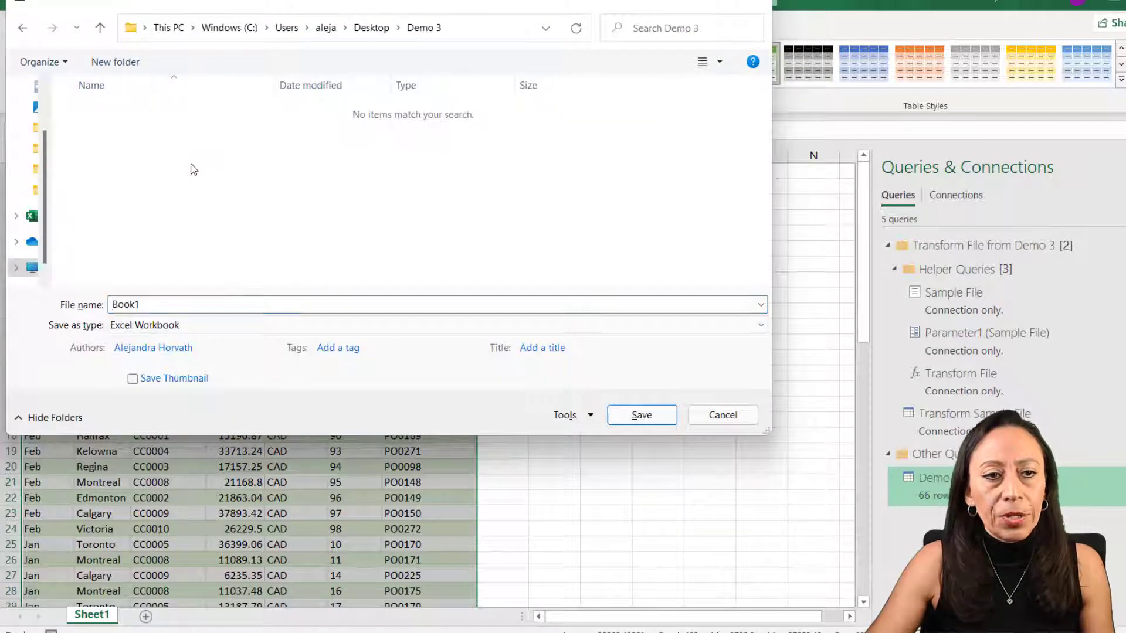
double_click(220, 310)
text(Solve)
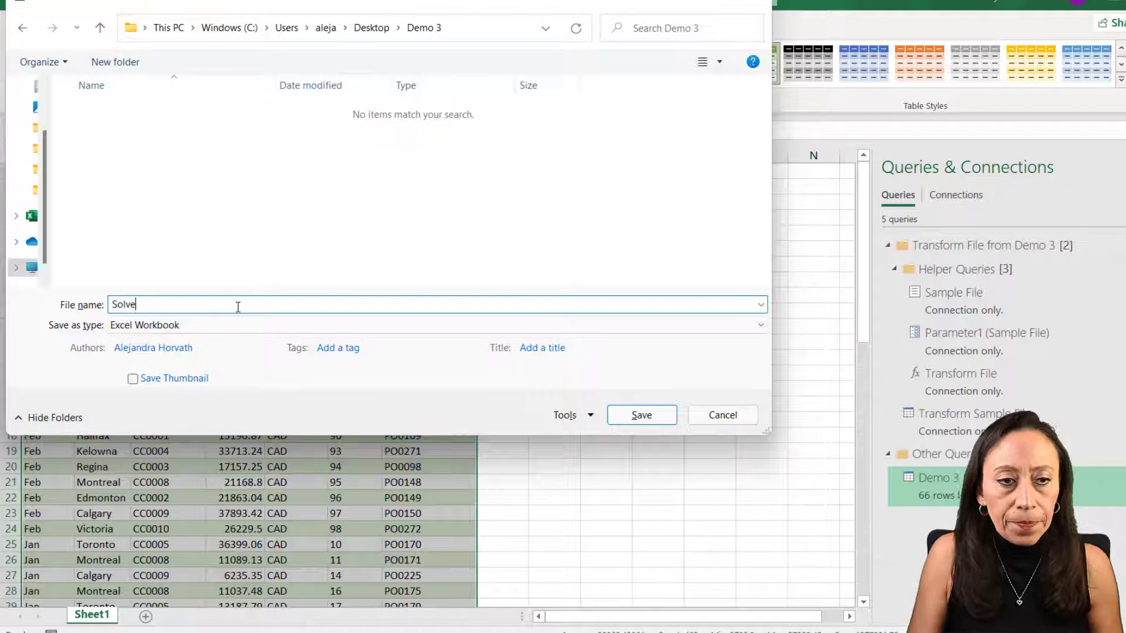
key(Return)
drag(589, 617, 610, 617)
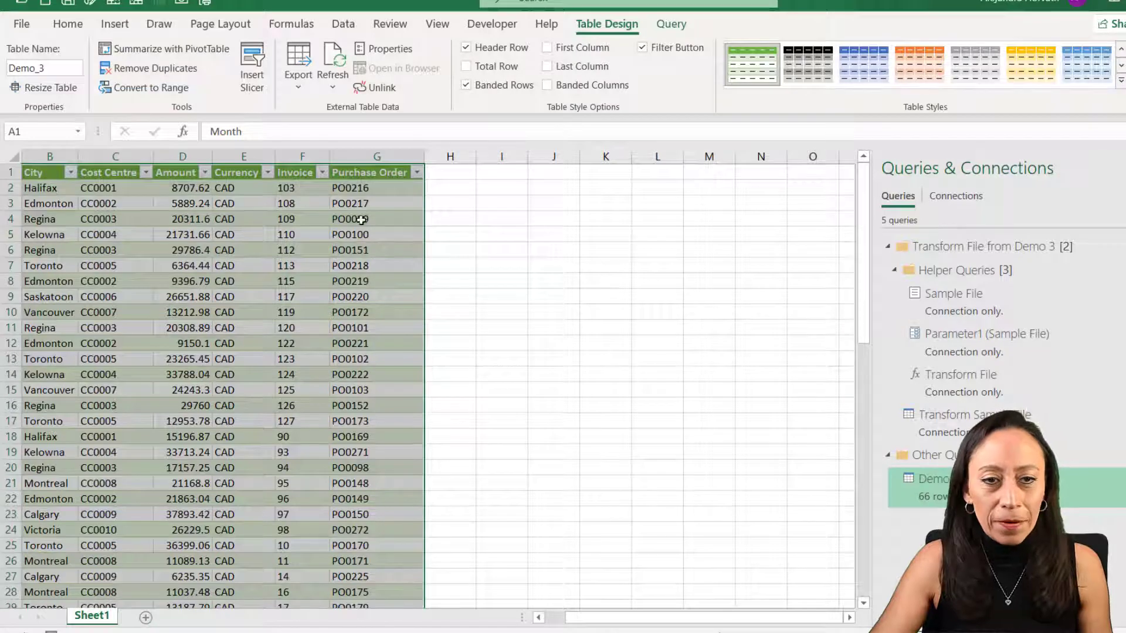
Give Amount column D Number format with thousands separators and two decimals, e.g. 8,707.62.
click(434, 170)
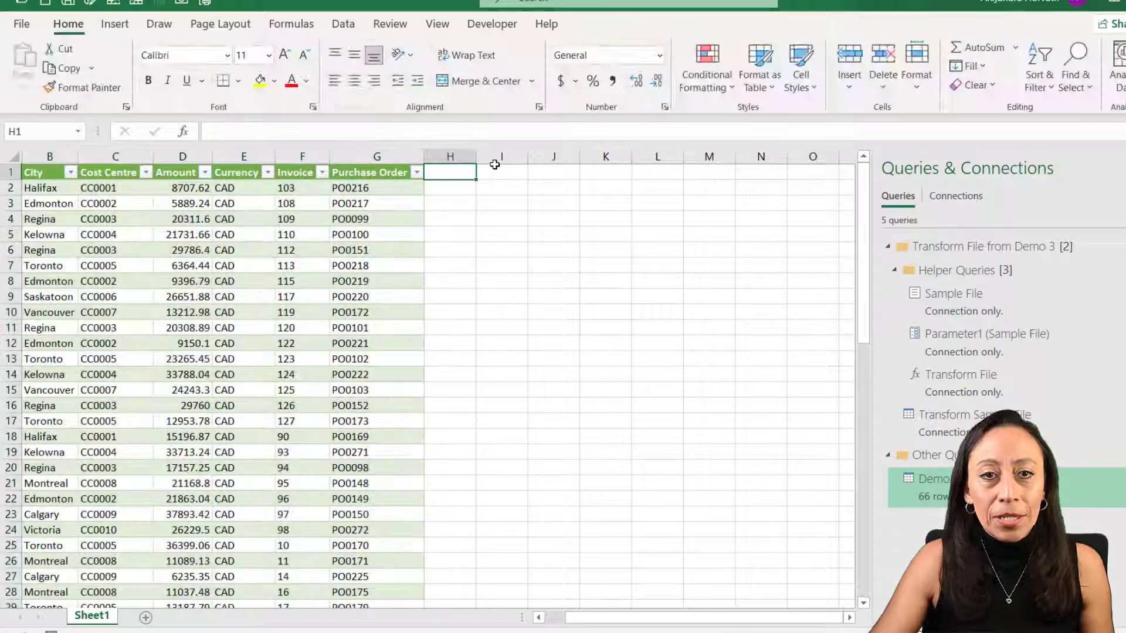
click(499, 170)
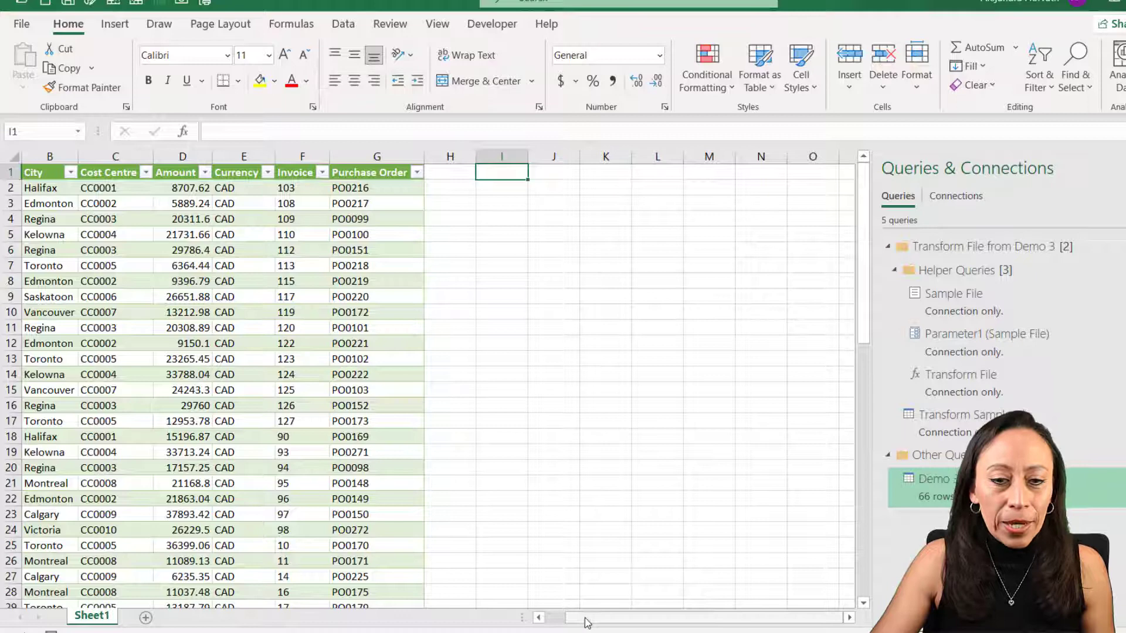
drag(585, 620, 469, 598)
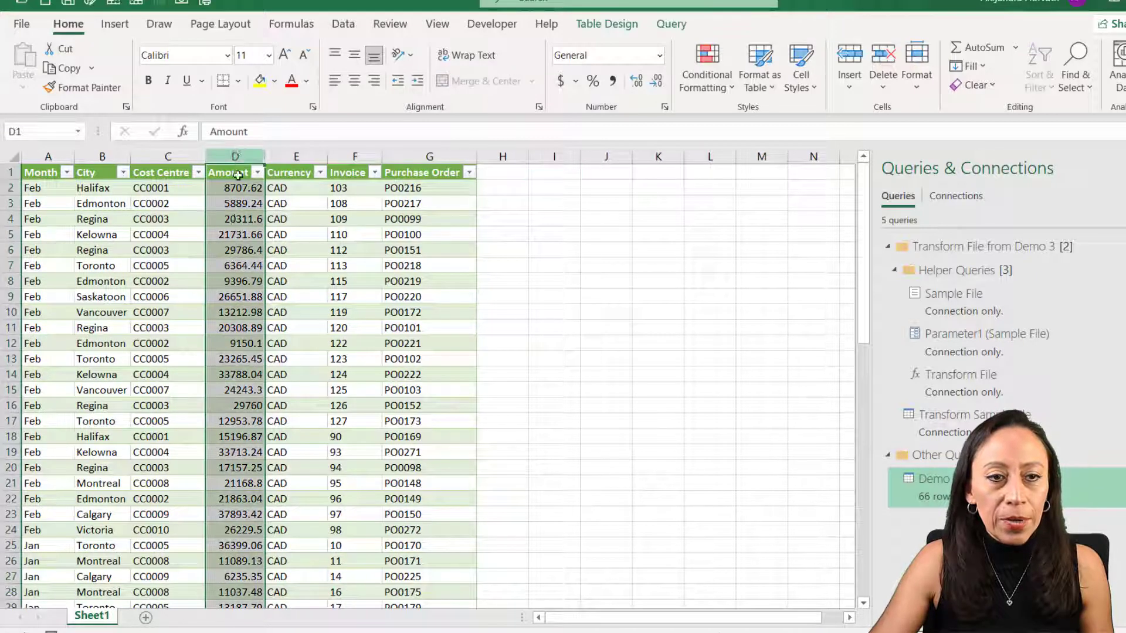
click(238, 155)
key(ctrl+shift+1)
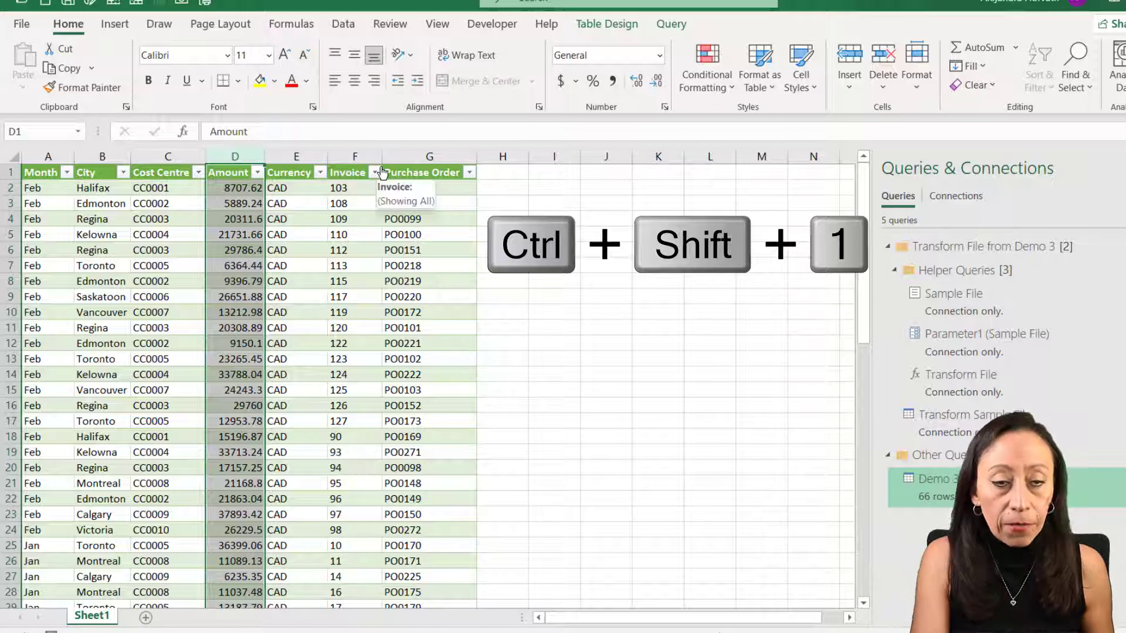
key(ctrl+shift+1)
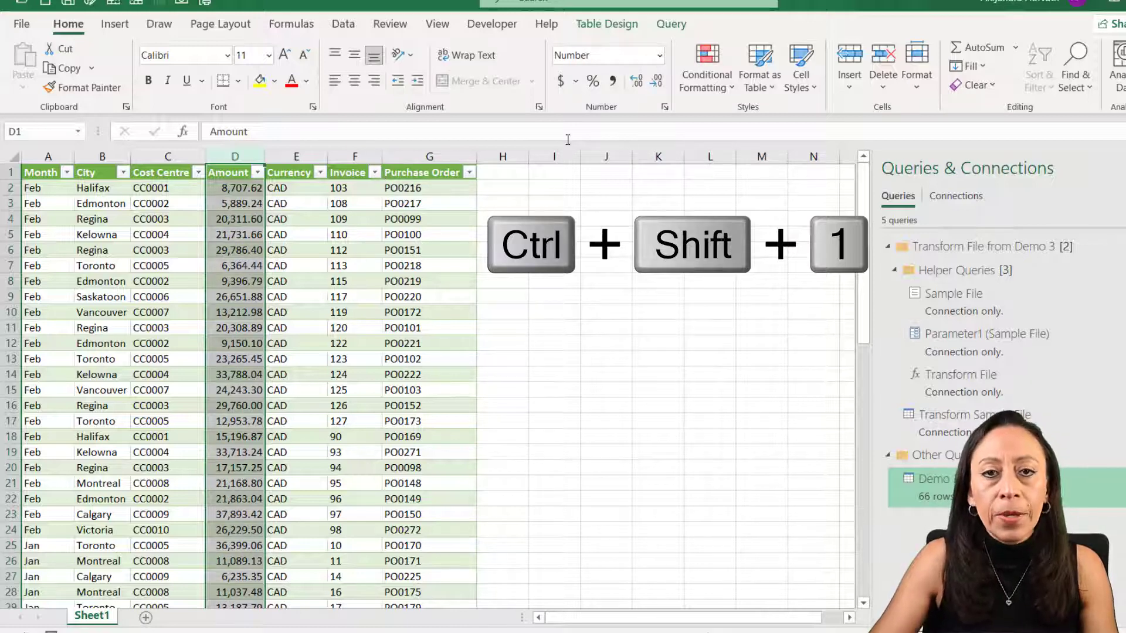
click(554, 173)
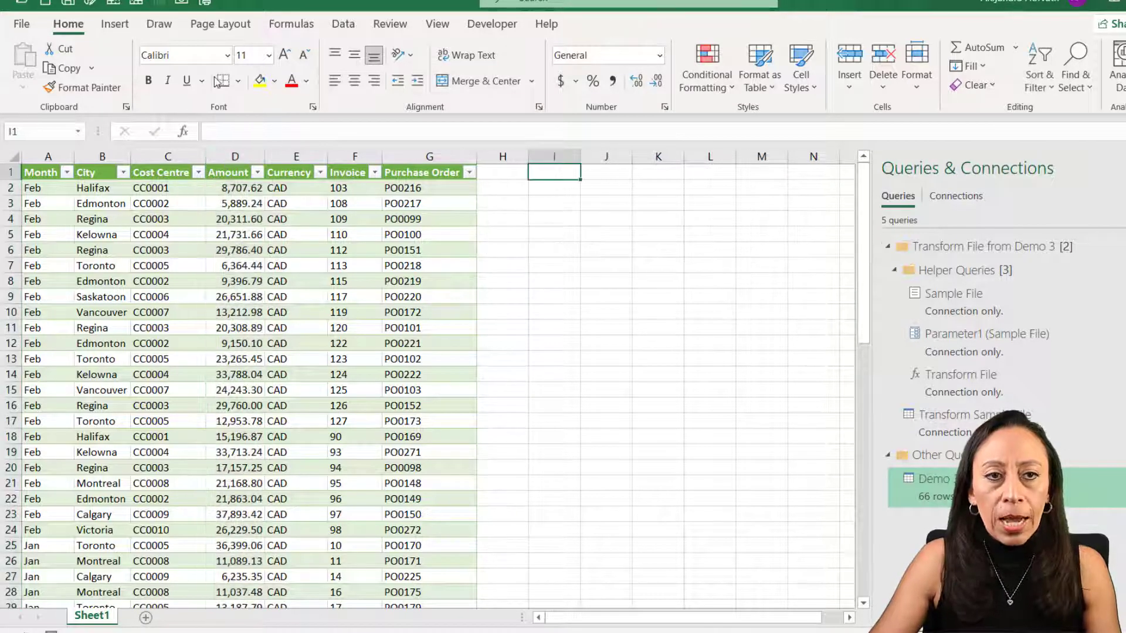
click(115, 25)
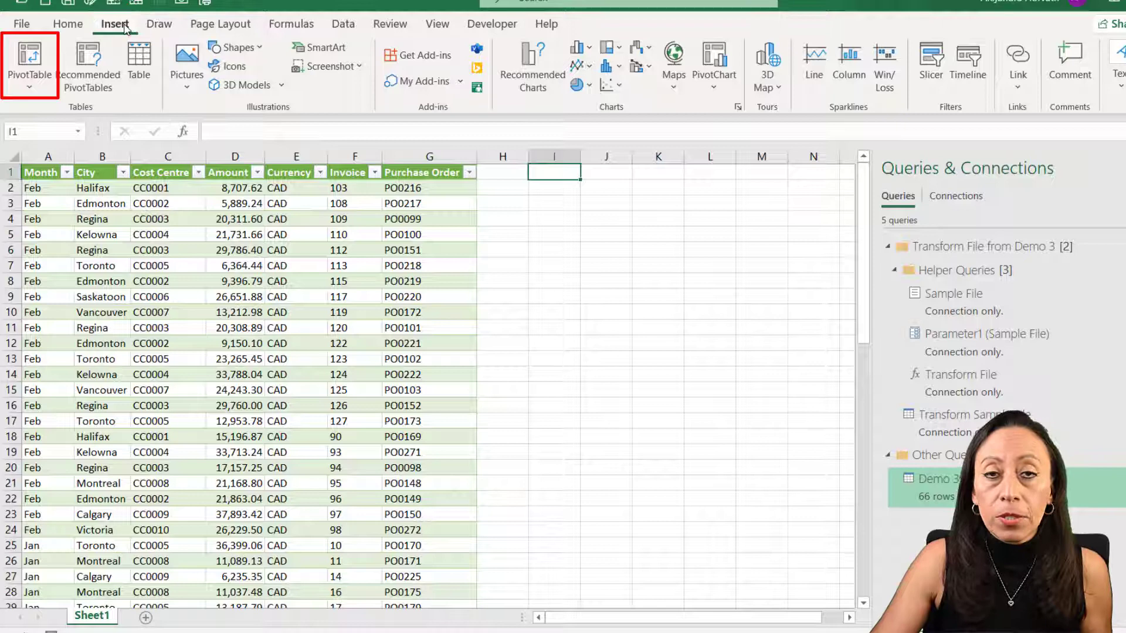
Insert a Data Model PivotTable at I1 with City and Cost Centre rows and Month columns.
click(28, 82)
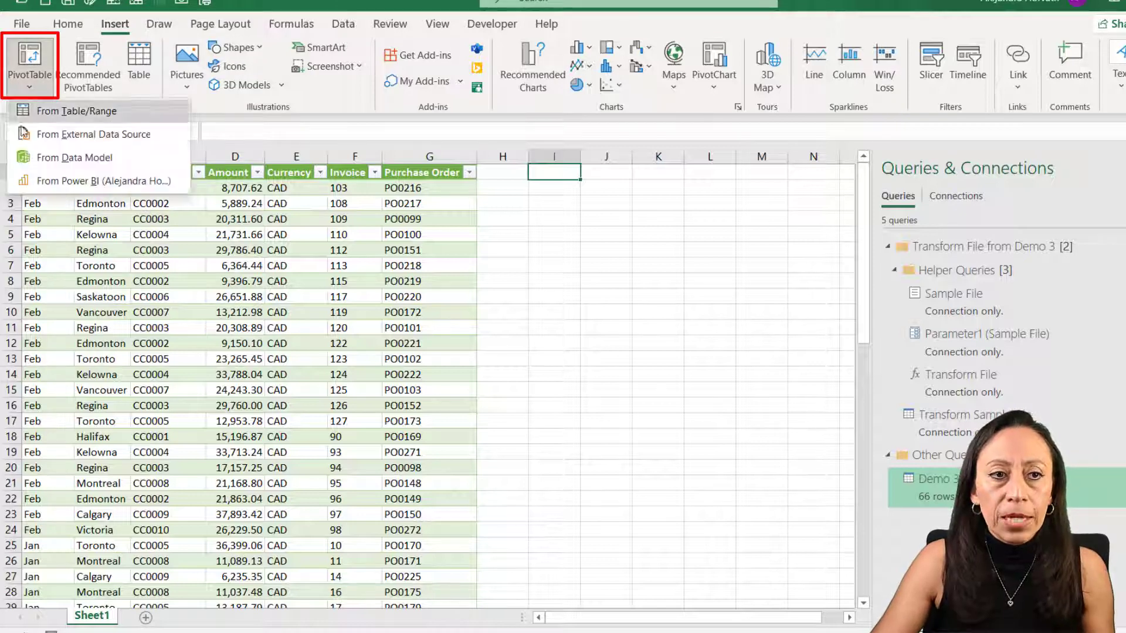
click(33, 155)
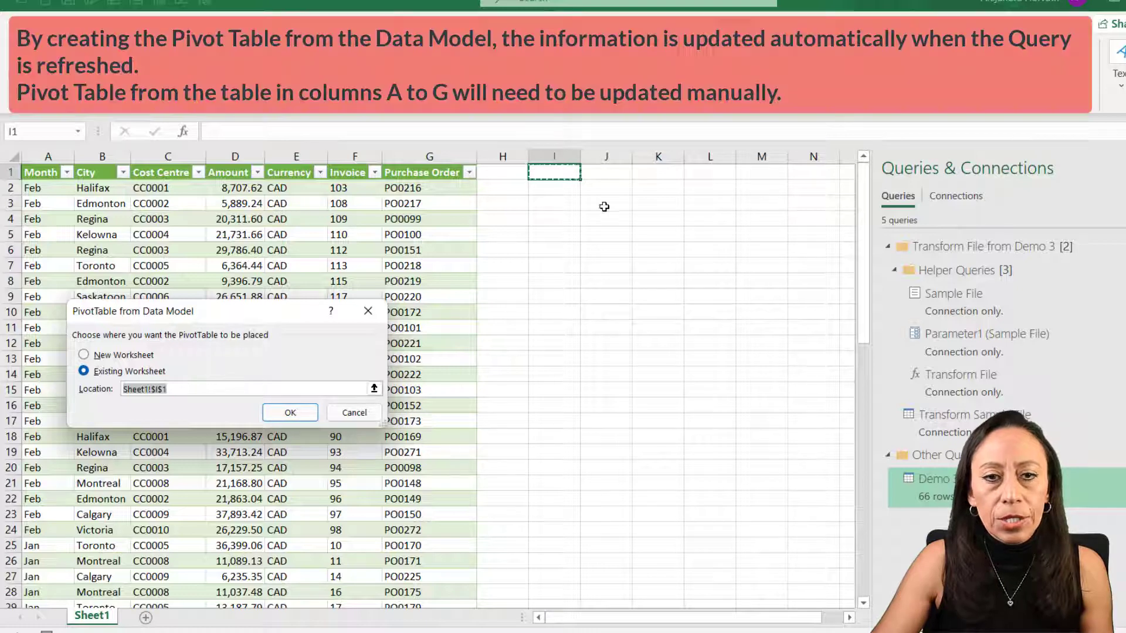
click(291, 413)
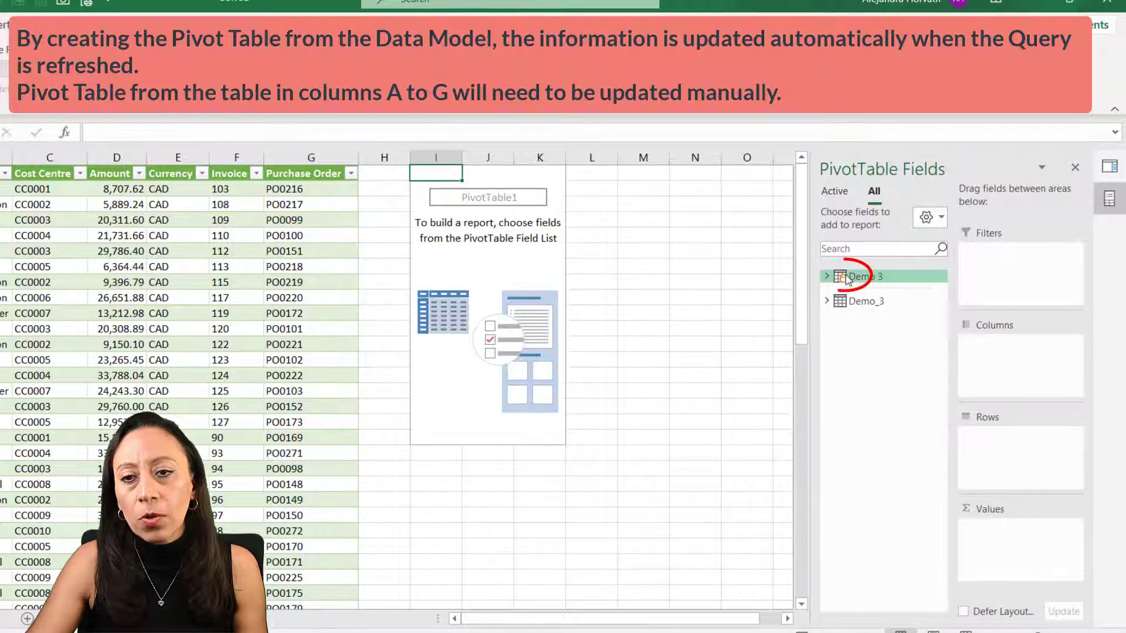
click(845, 281)
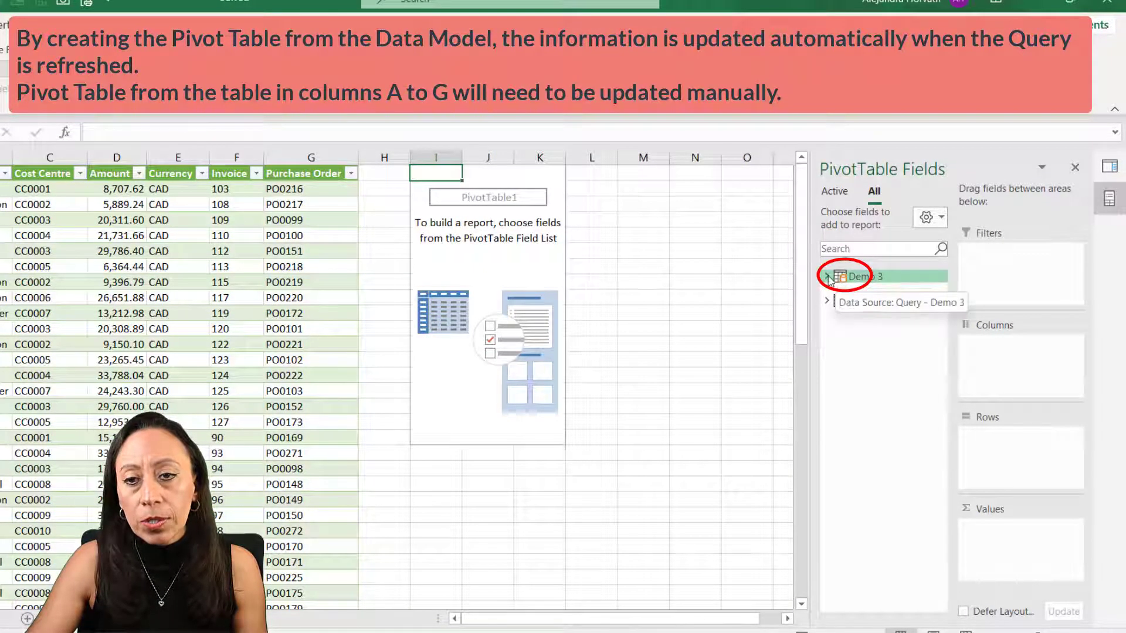
click(827, 276)
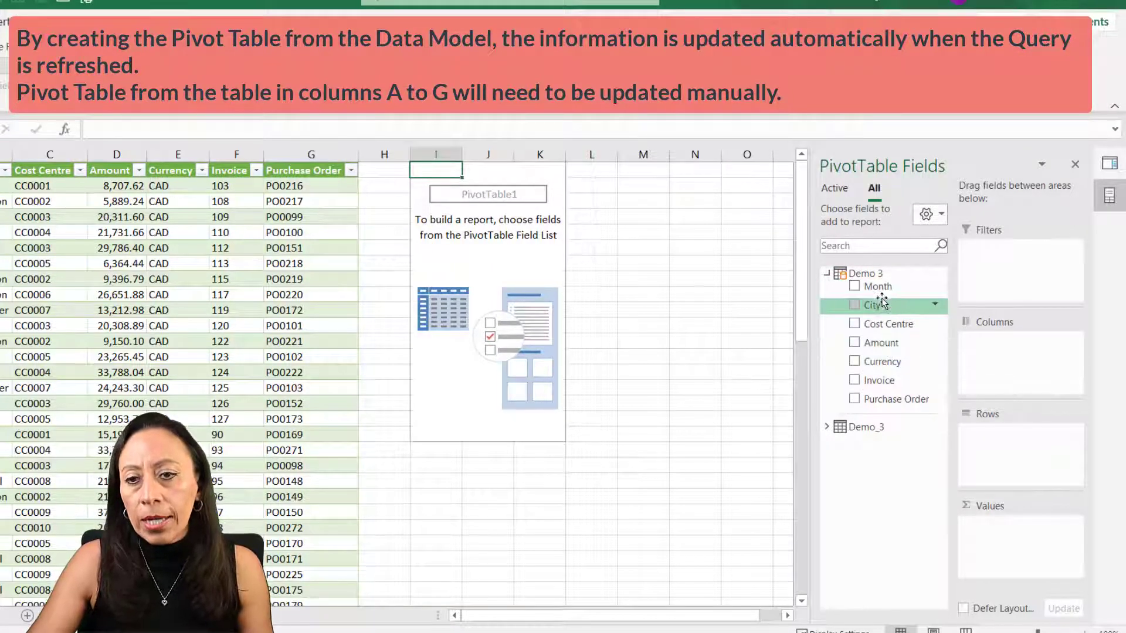
drag(872, 305, 985, 433)
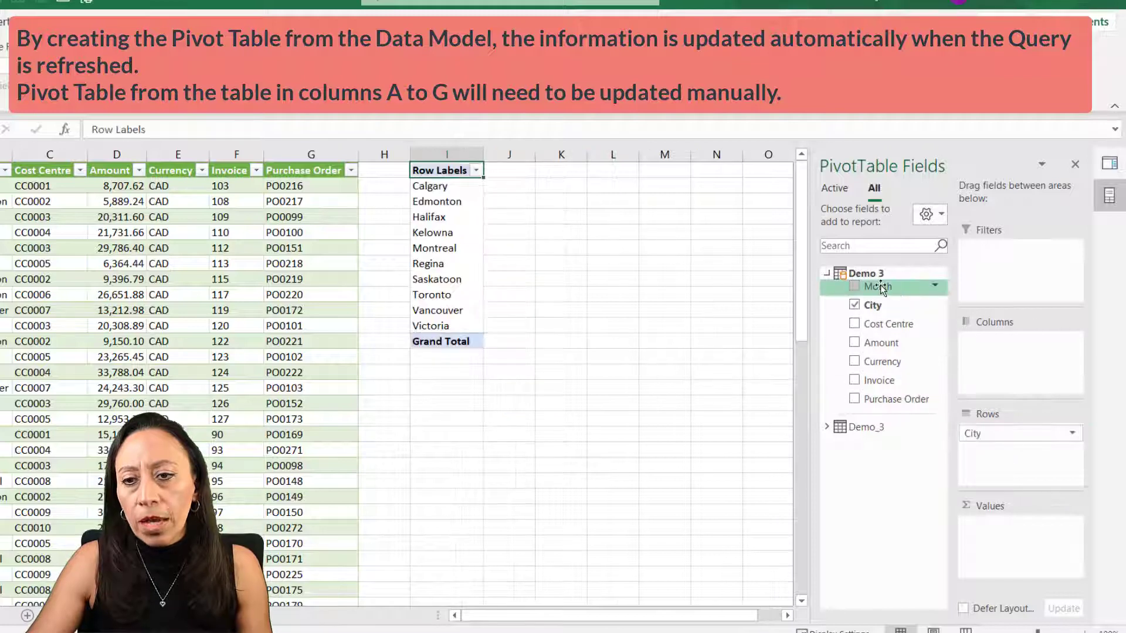
drag(910, 285, 1004, 346)
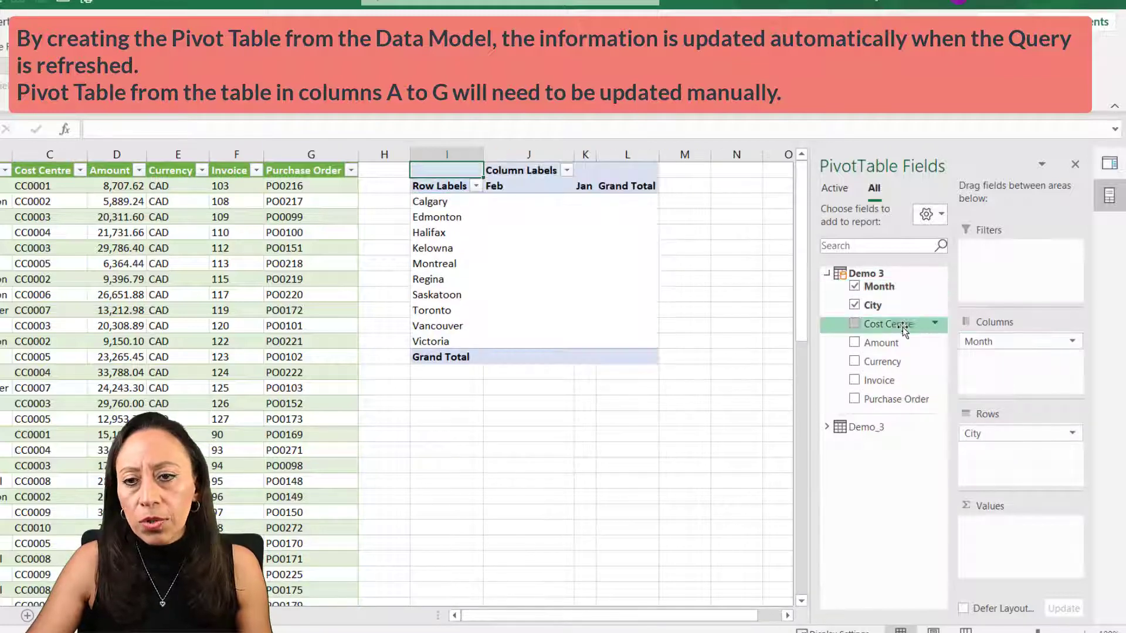
drag(901, 326, 1003, 531)
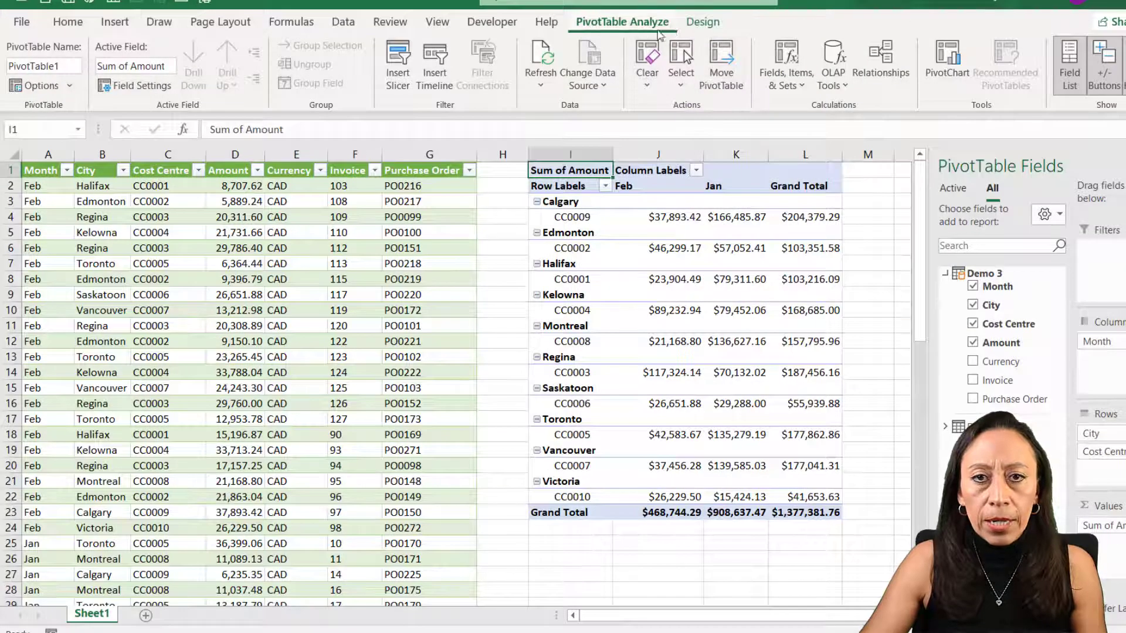
Switch the PivotTable's report layout to Show in Tabular Form.
click(702, 24)
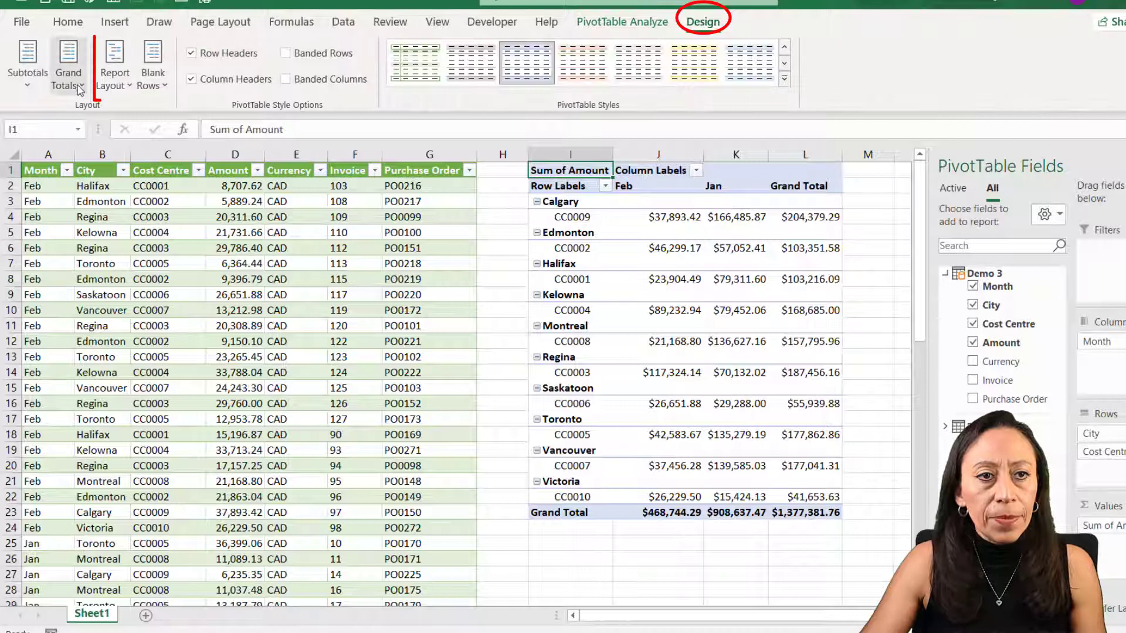
click(114, 73)
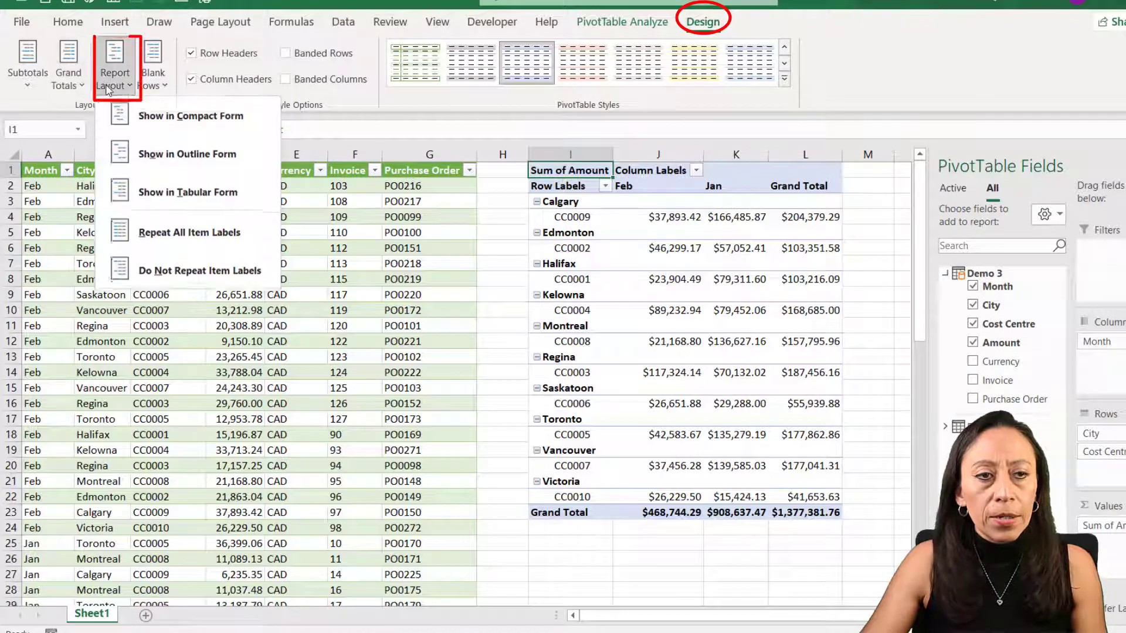
click(159, 197)
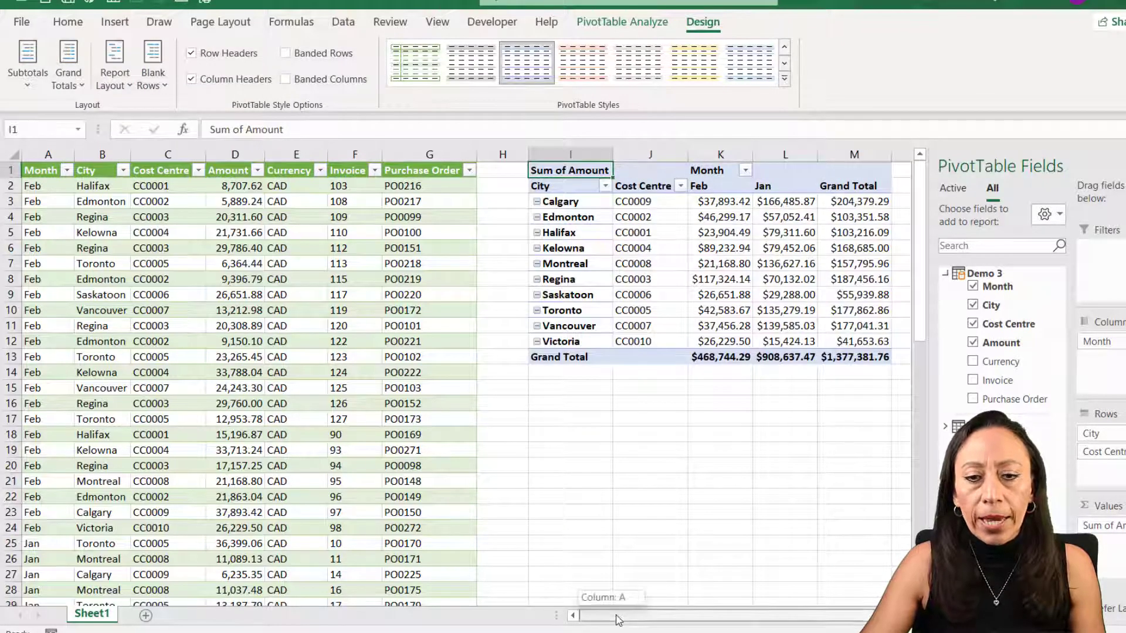
drag(616, 620, 658, 618)
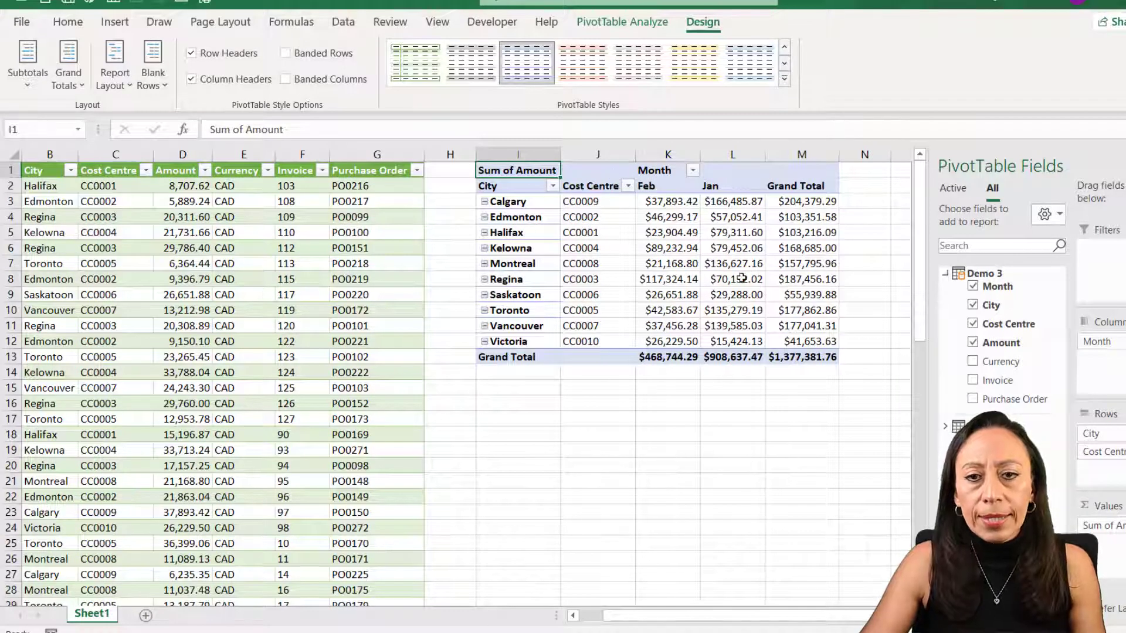
click(773, 379)
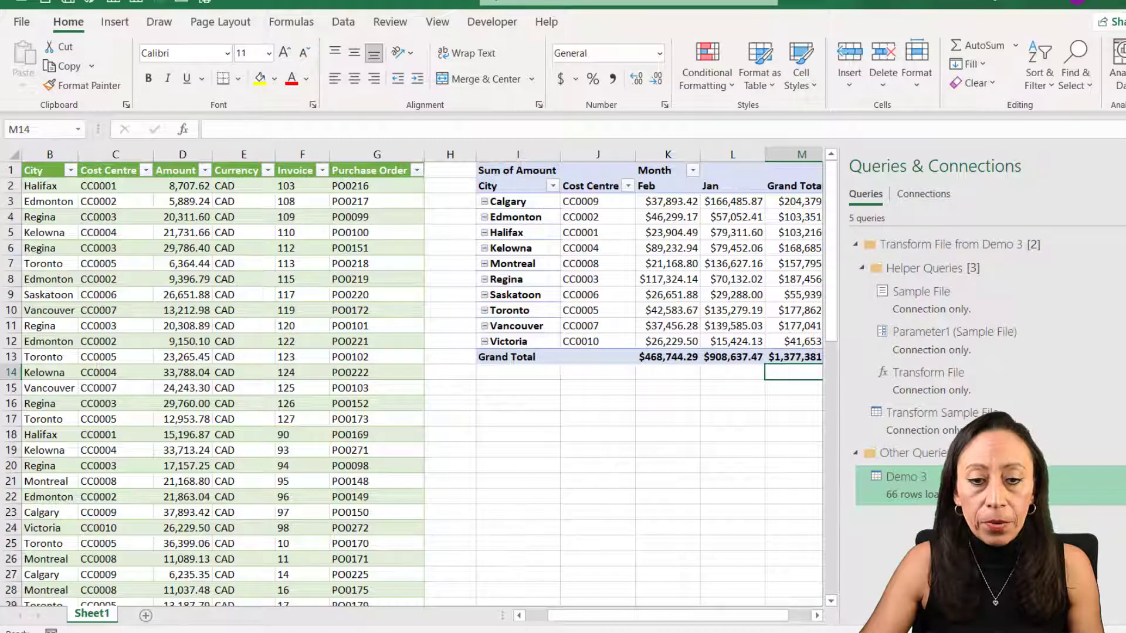
Open Invoices List - Jan and tile the workbooks vertically with Arrange All.
mouse_move(496, 632)
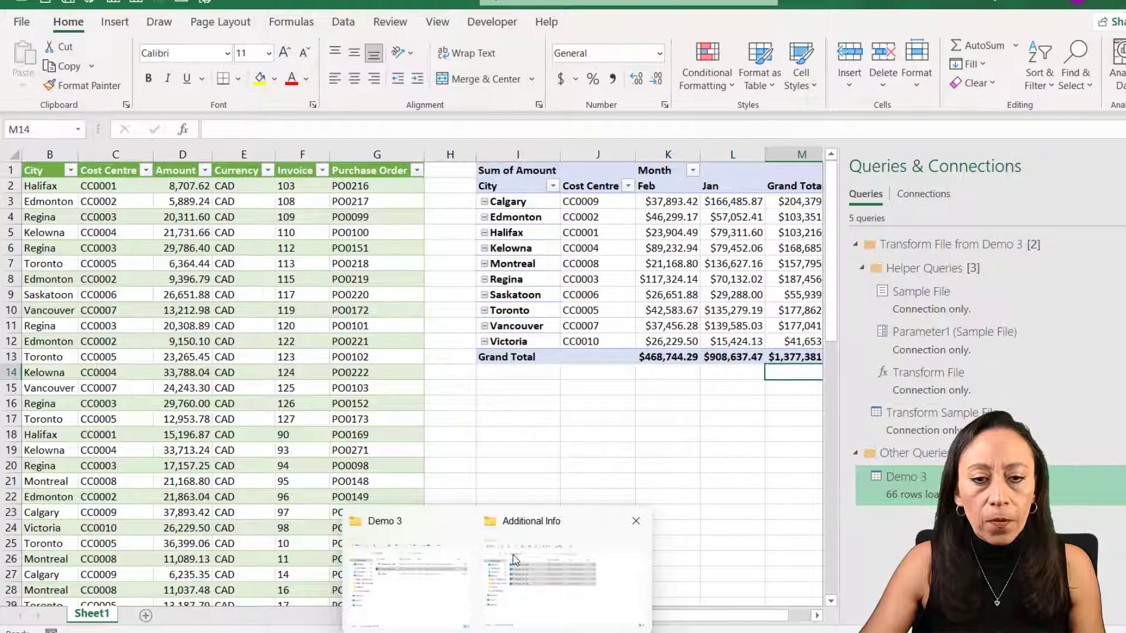
click(411, 571)
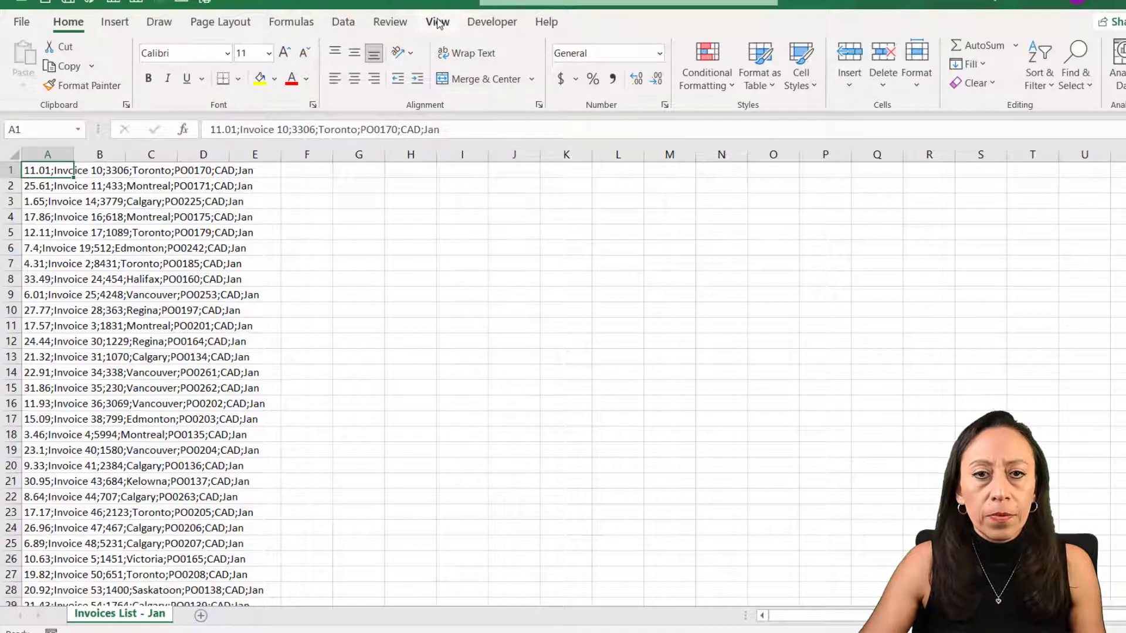
click(437, 23)
click(707, 64)
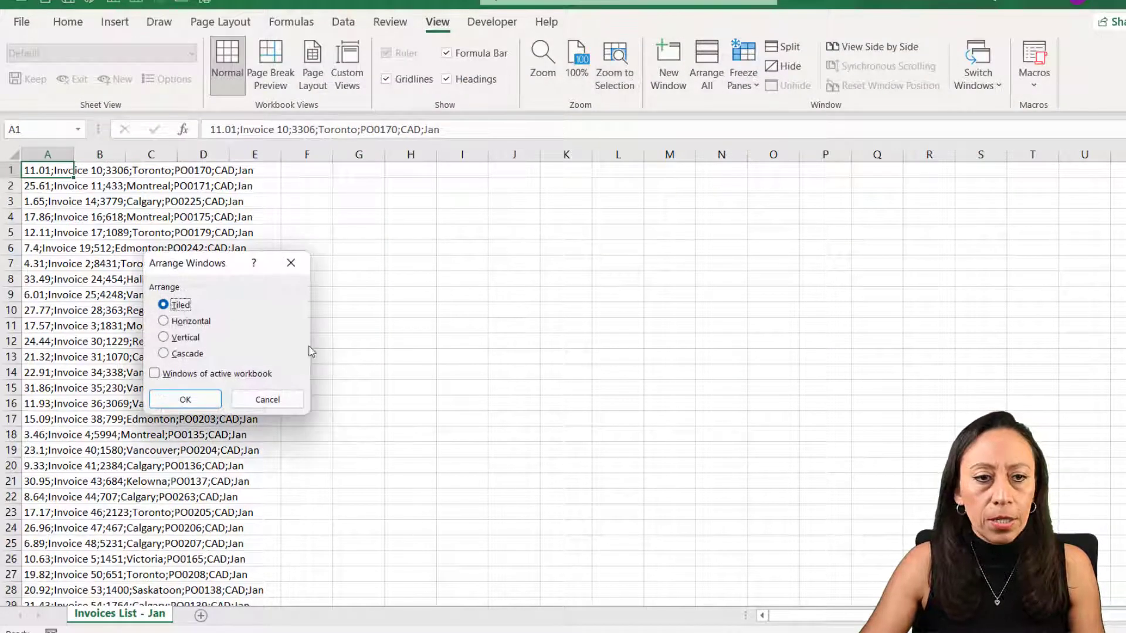
click(176, 337)
click(183, 399)
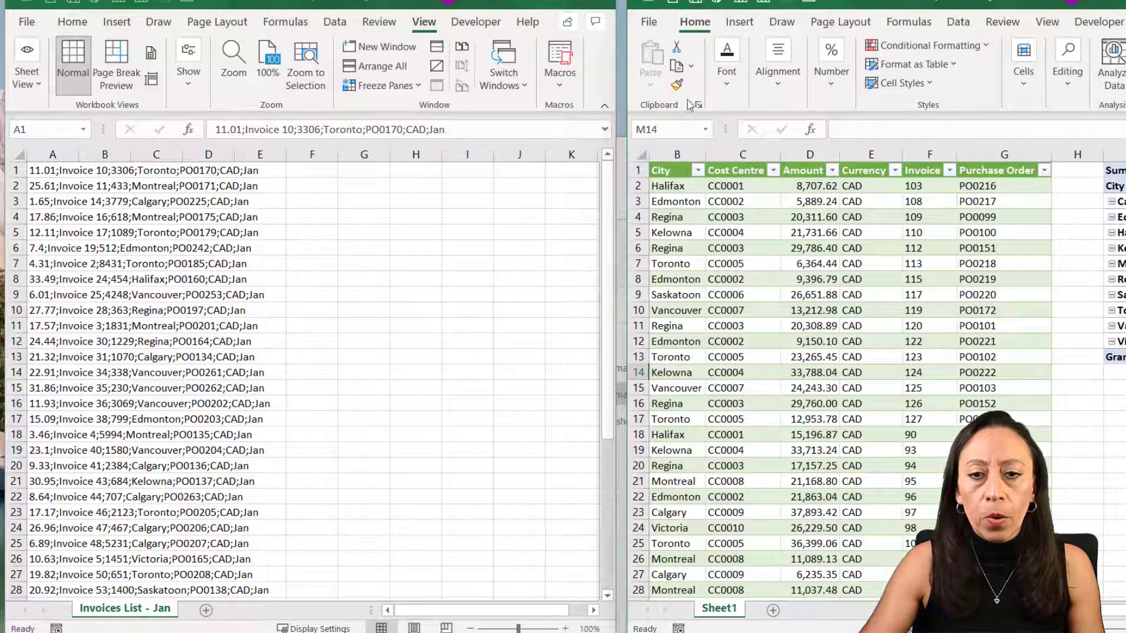
Filter the invoice table's Month column to show only Jan rows.
click(78, 170)
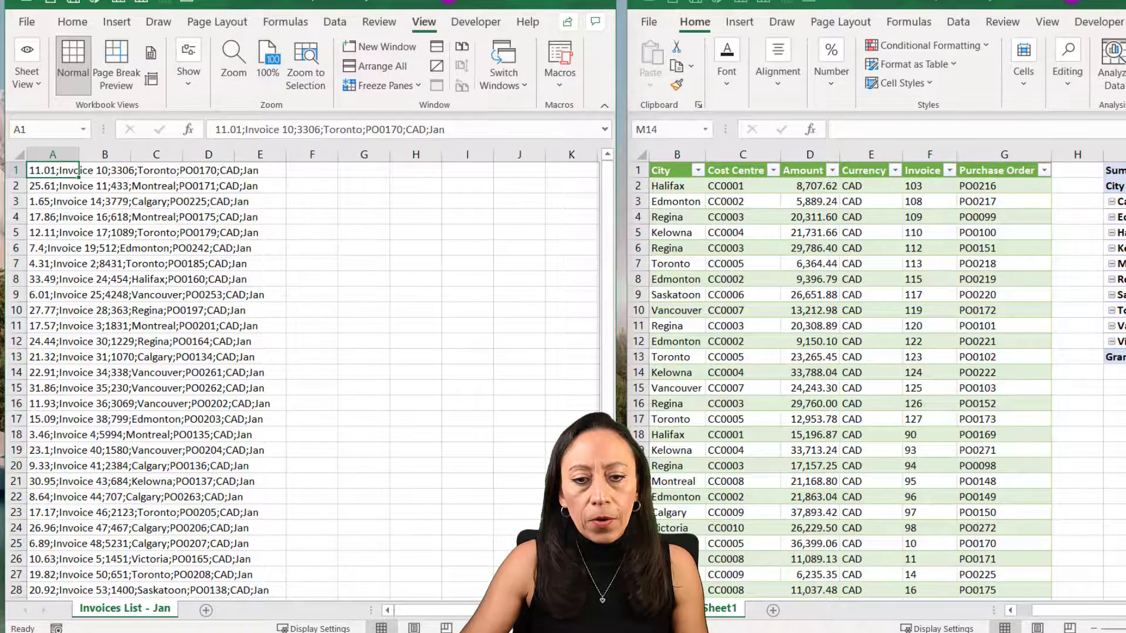
scroll(303, 375, up, 2)
scroll(153, 219, up, 3)
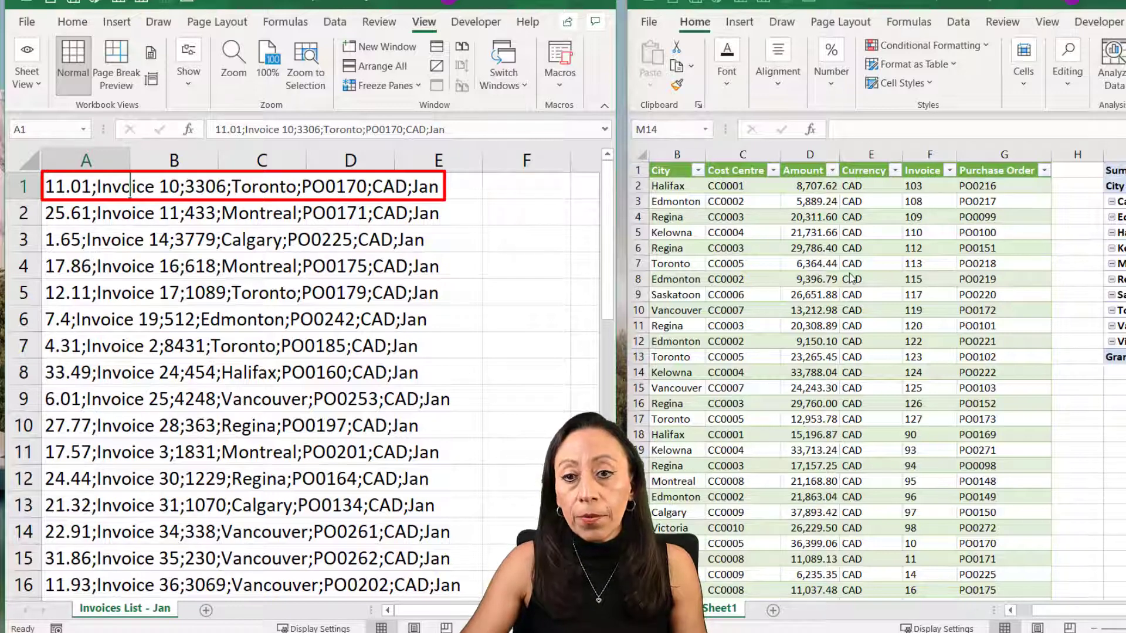
click(1032, 616)
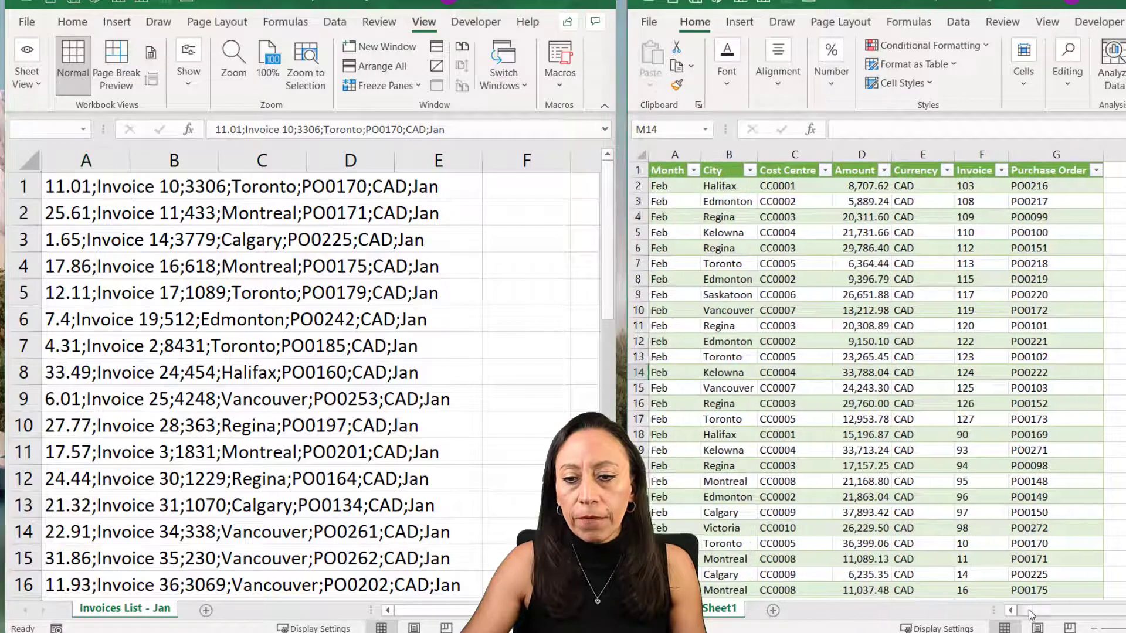
click(694, 170)
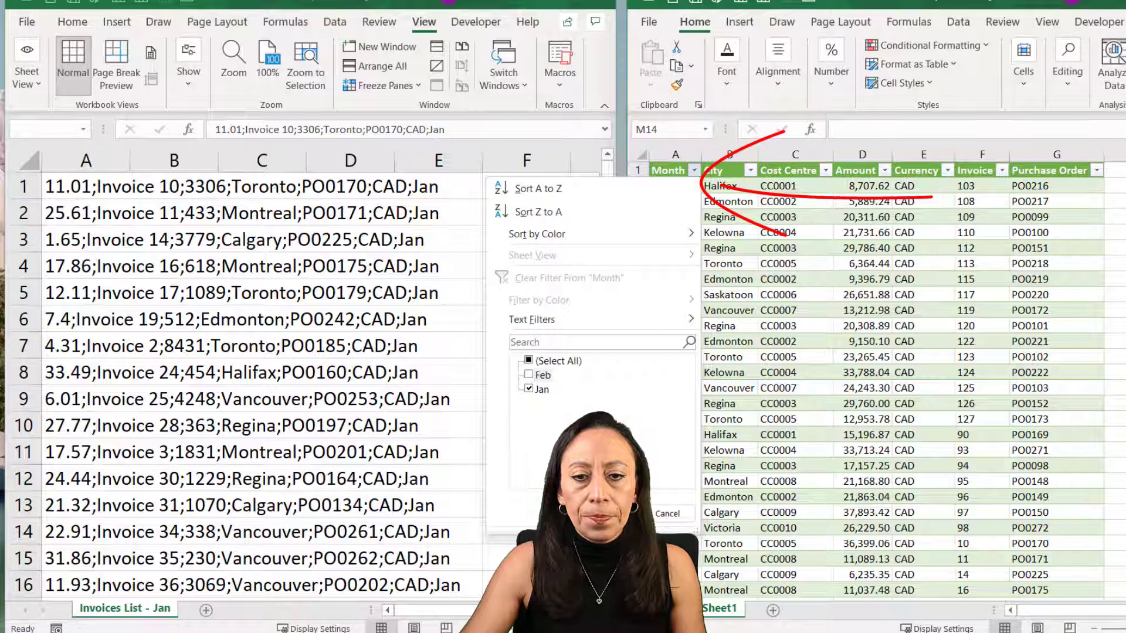
click(620, 513)
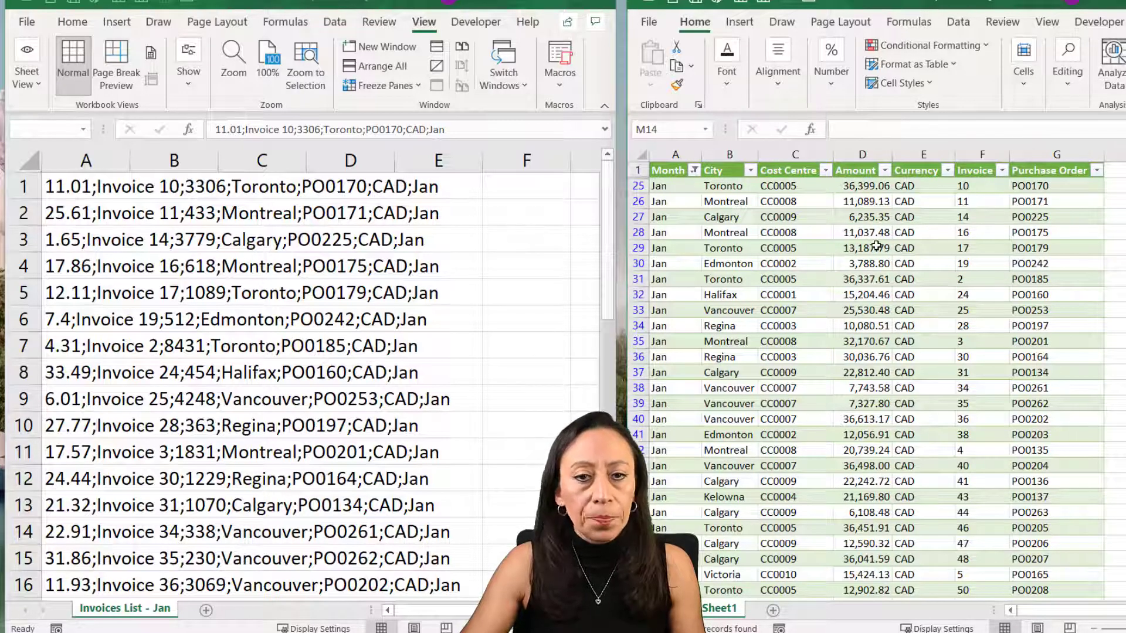
Clear the Month filter with Select All so Feb and Jan rows both show.
click(694, 170)
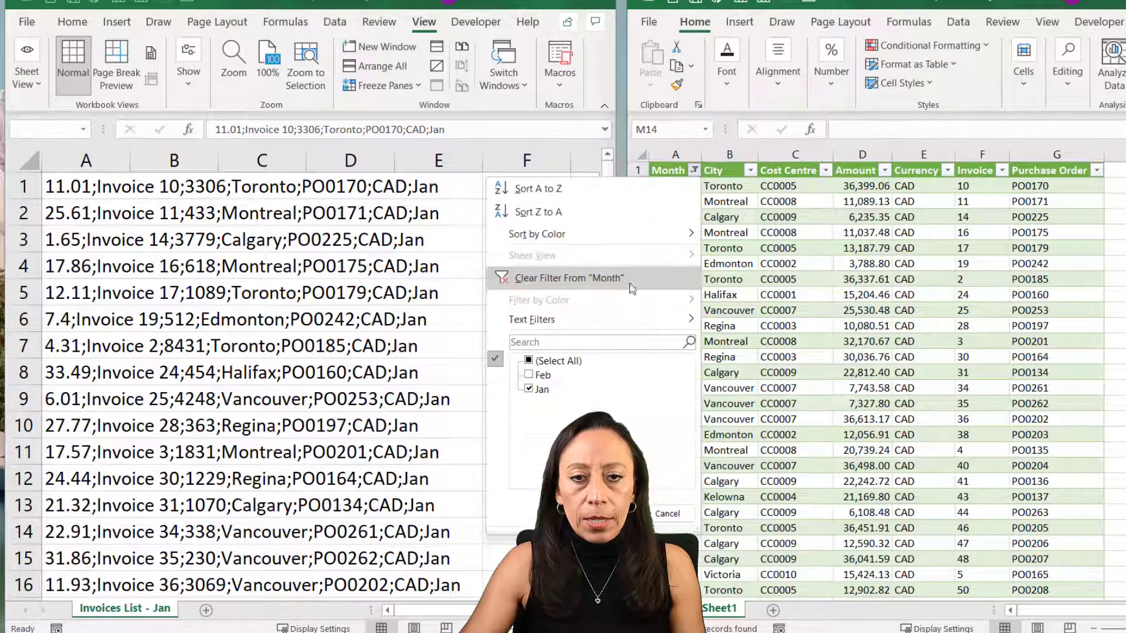
click(529, 361)
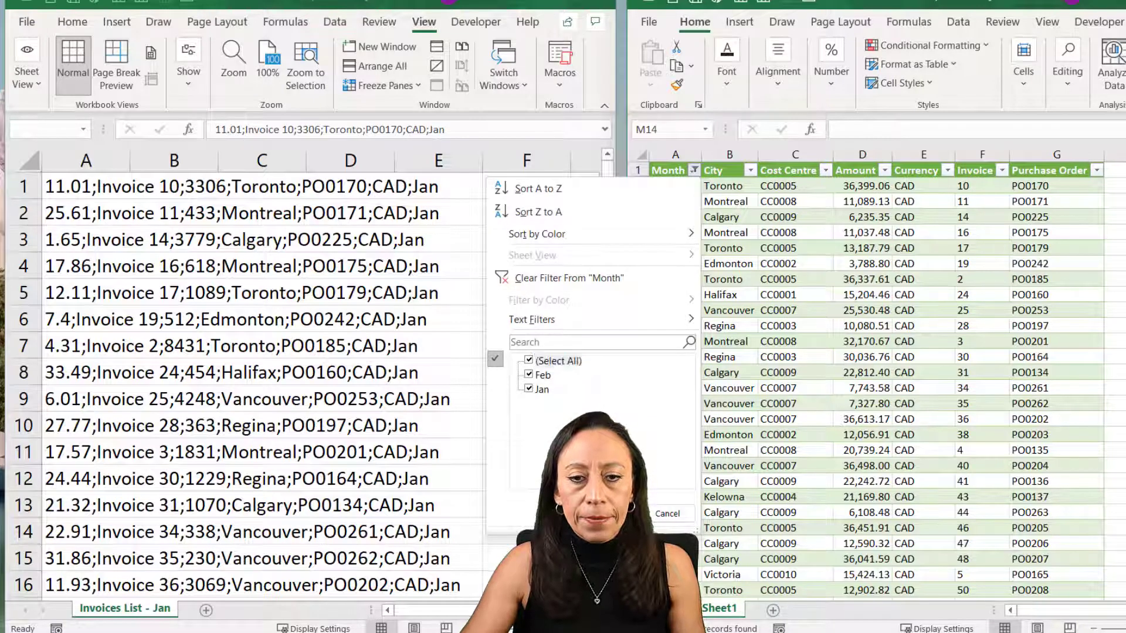
click(613, 514)
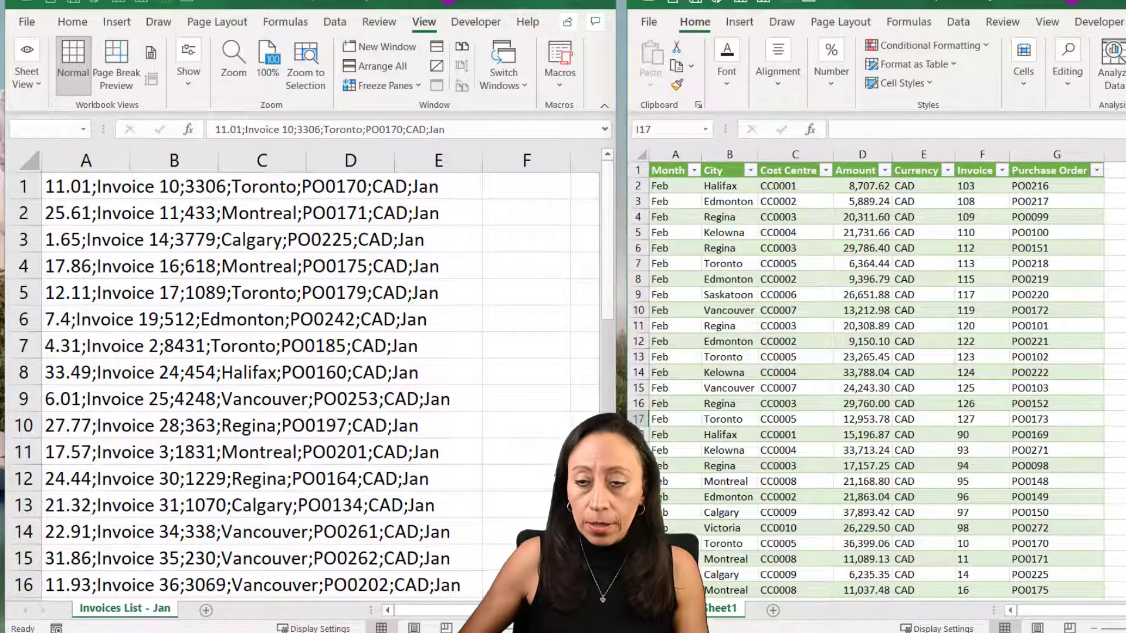
Check the pivot table and Month filter, then switch to the Demo 3 folder window.
key(Right)
key(Right)
key(Right)
key(Right)
key(Right)
key(Right)
key(Right)
key(Right)
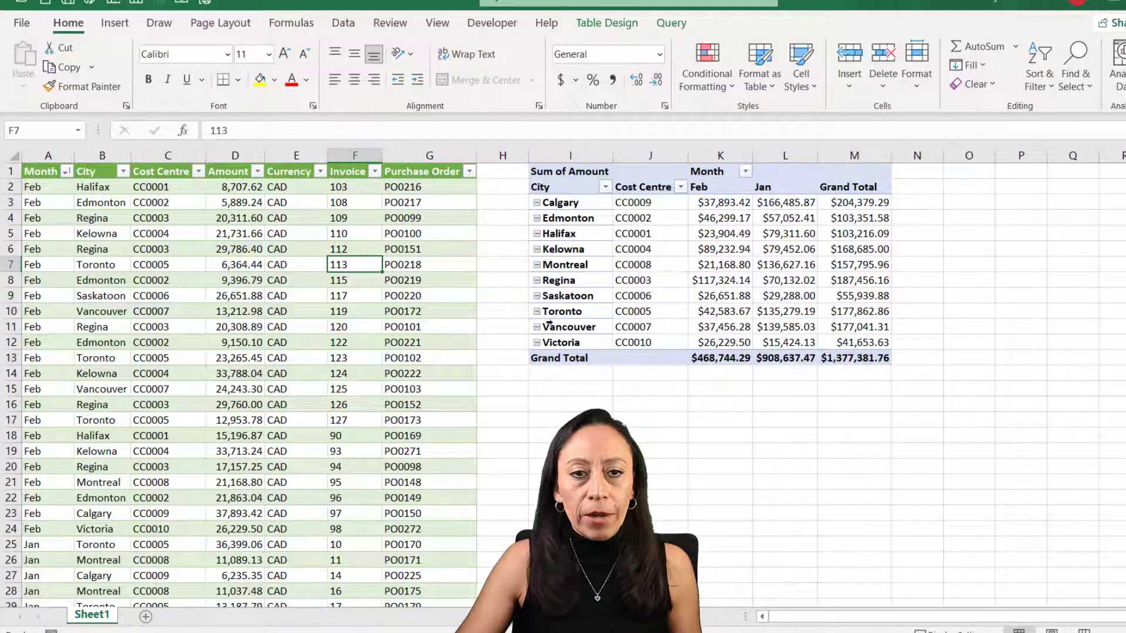
click(67, 171)
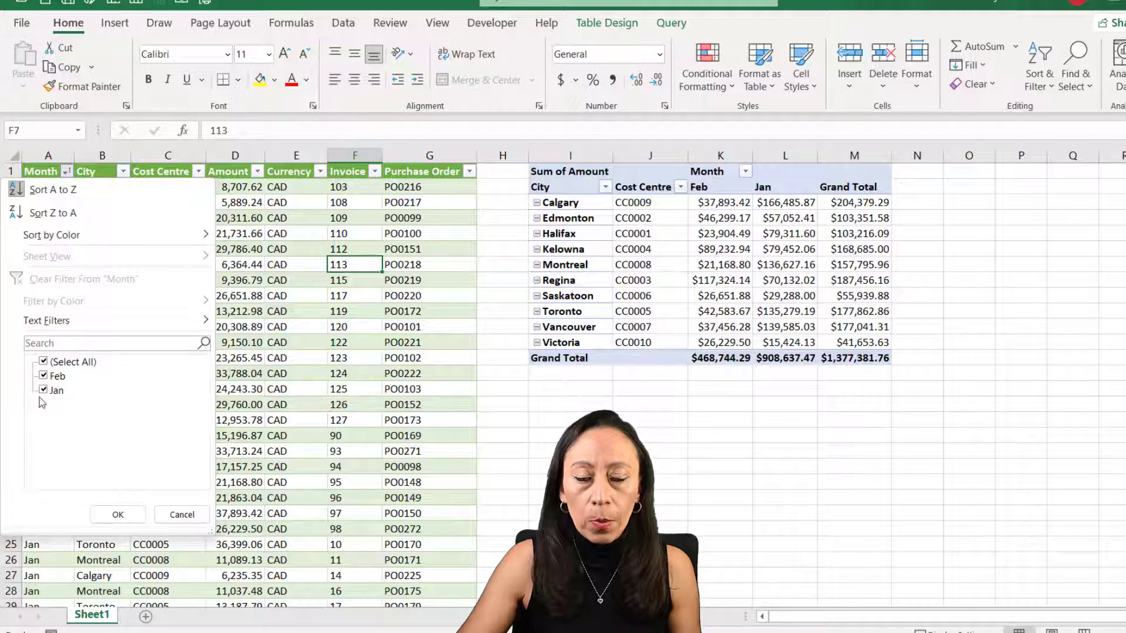
click(181, 514)
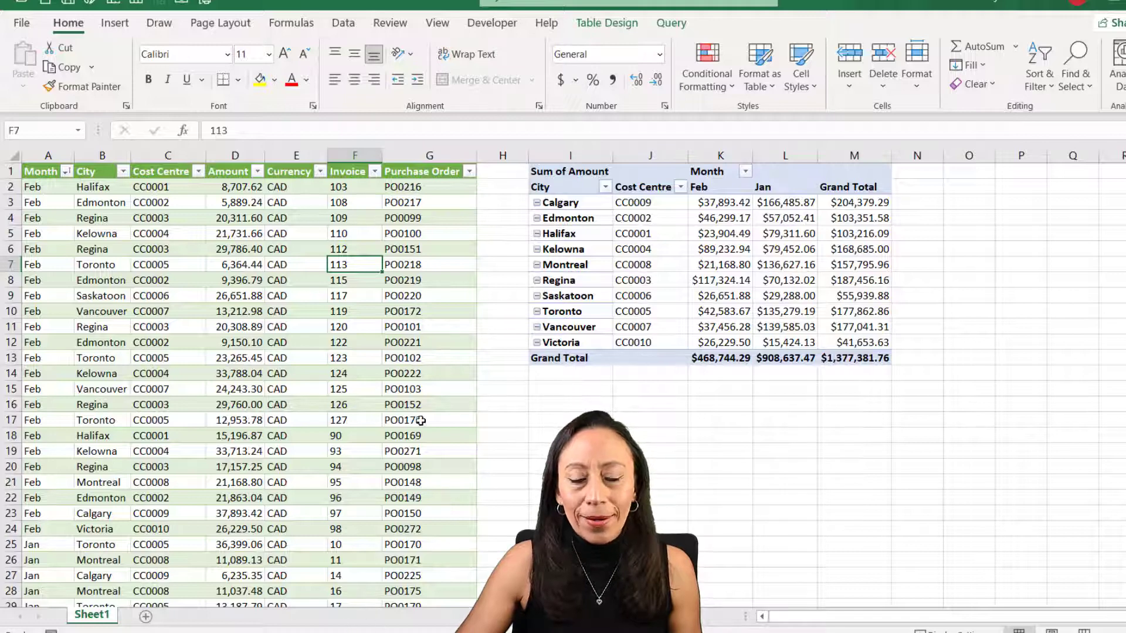
key(alt+Tab)
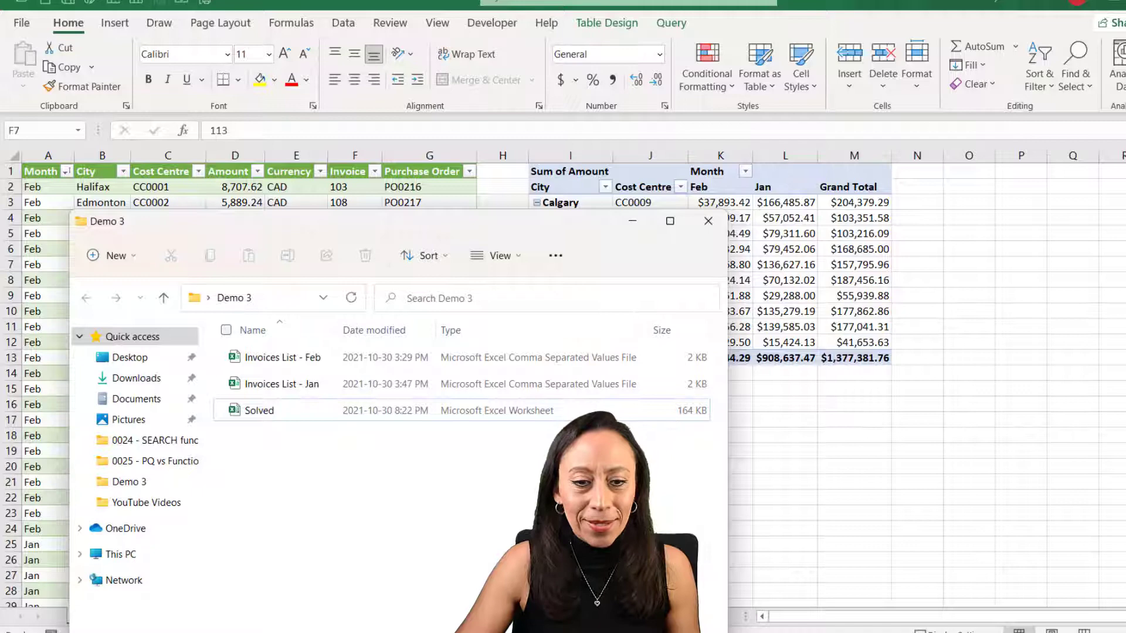
Cut the five Mar–Jul invoice CSVs from Additional Info and paste them into Demo 3.
drag(456, 223, 414, 49)
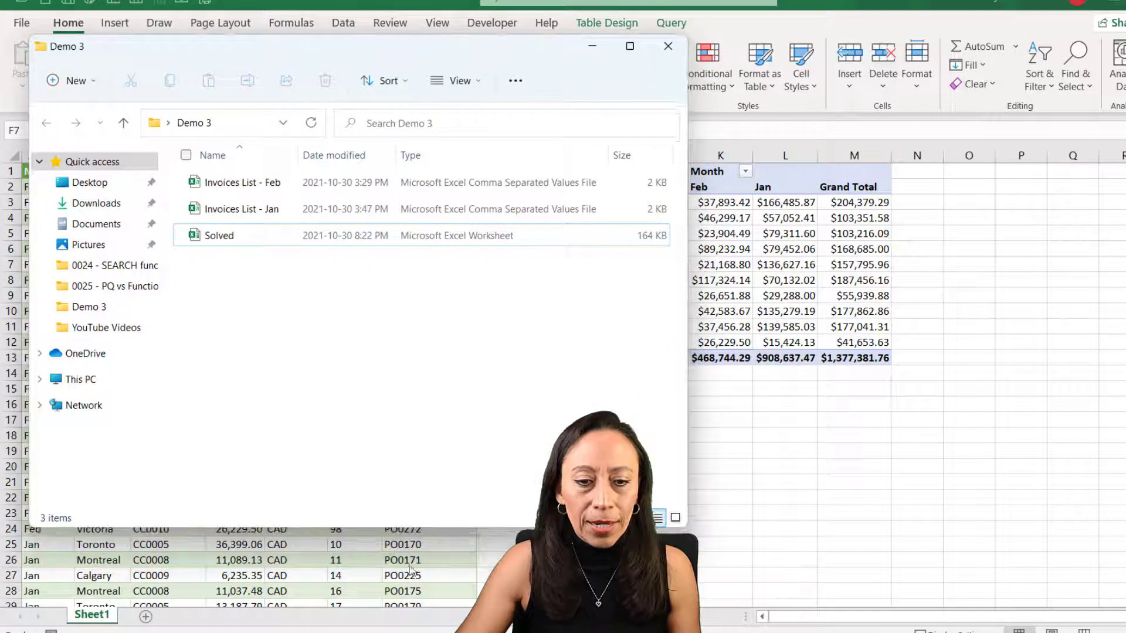
click(563, 563)
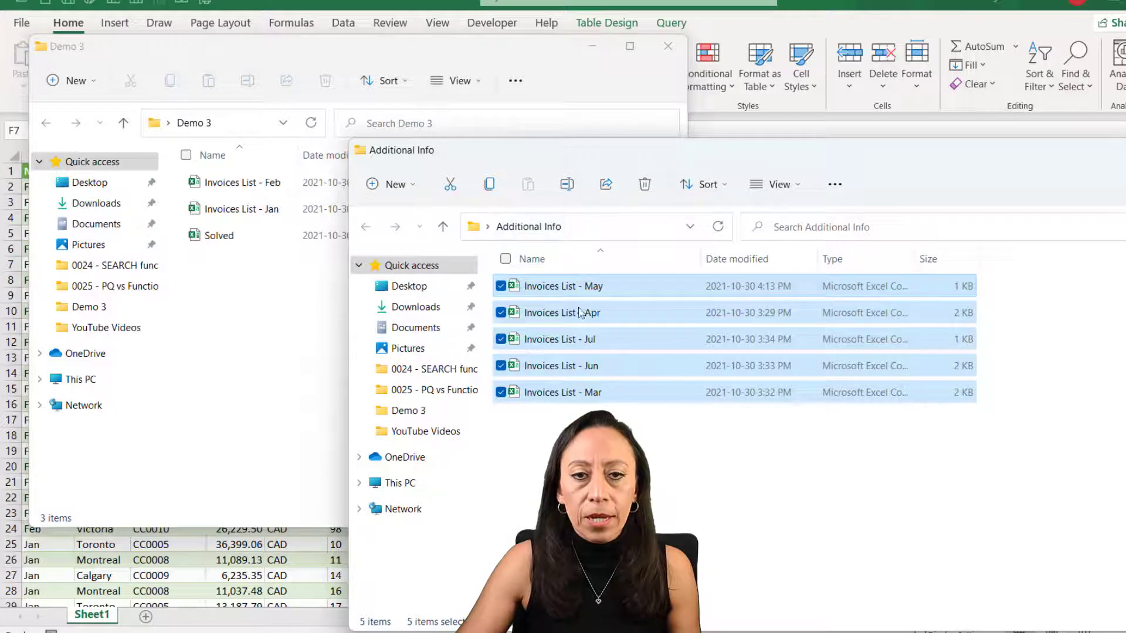
click(221, 352)
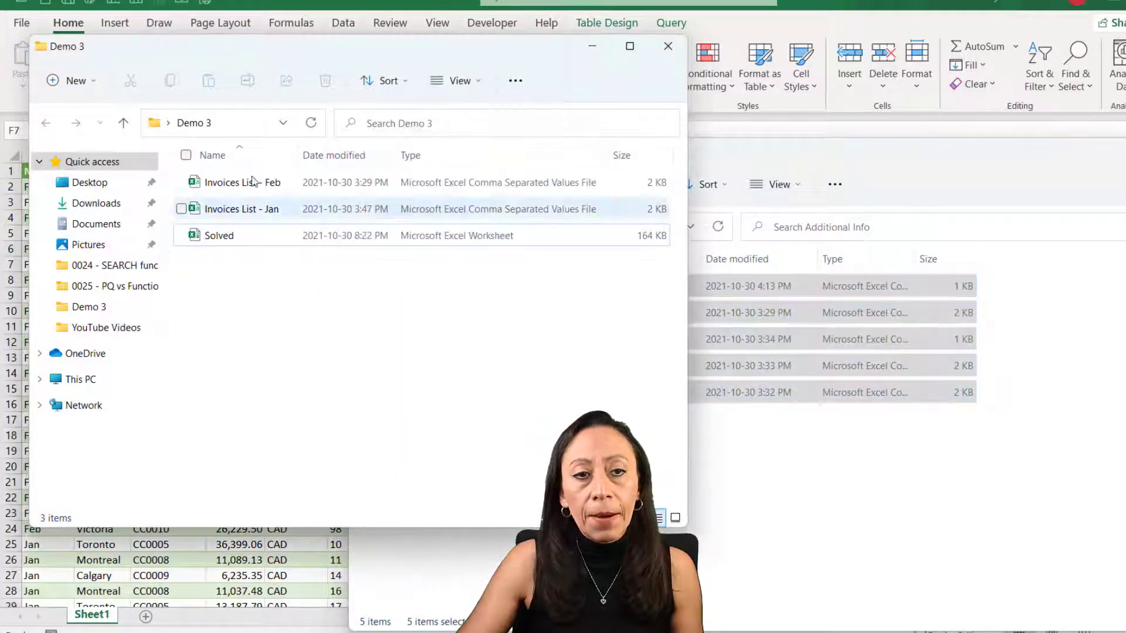
click(839, 158)
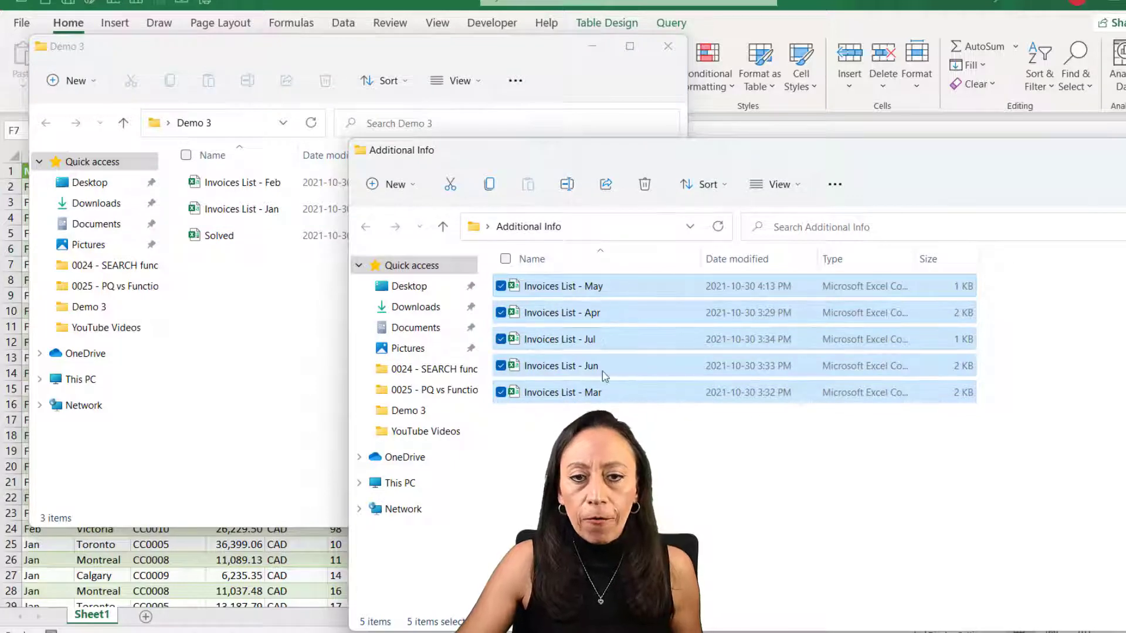
key(ctrl+x)
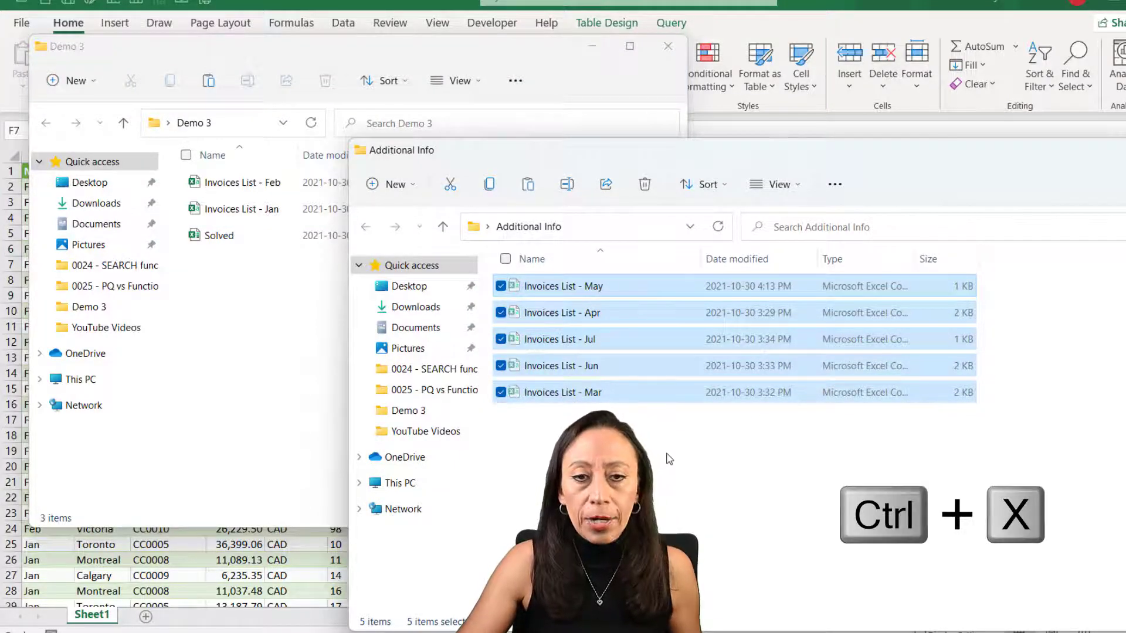
click(278, 351)
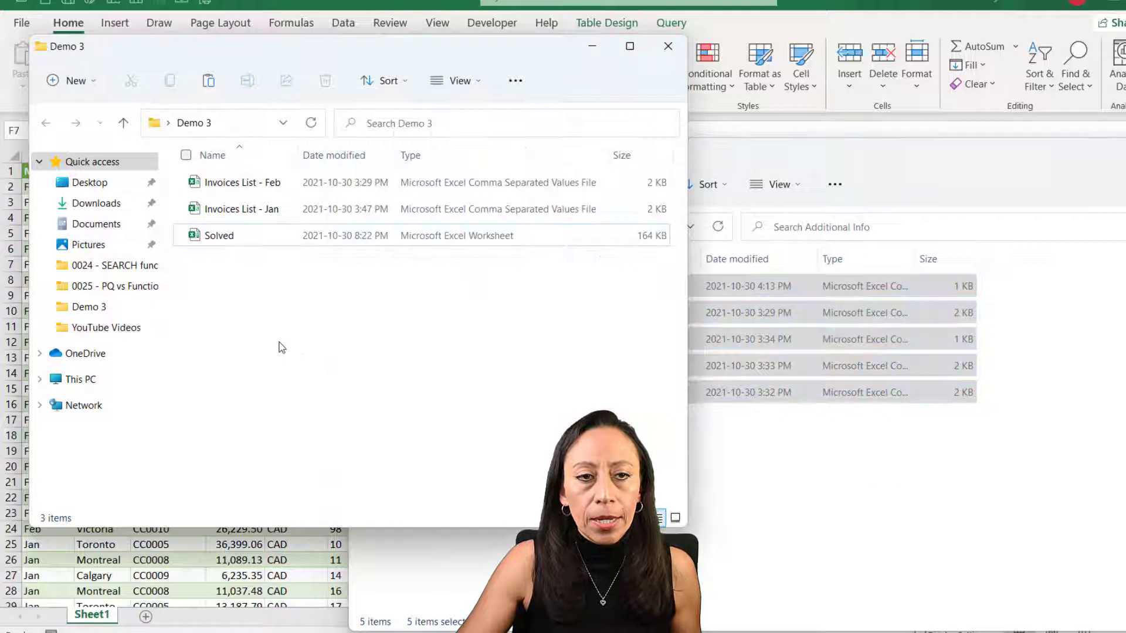
key(ctrl+v)
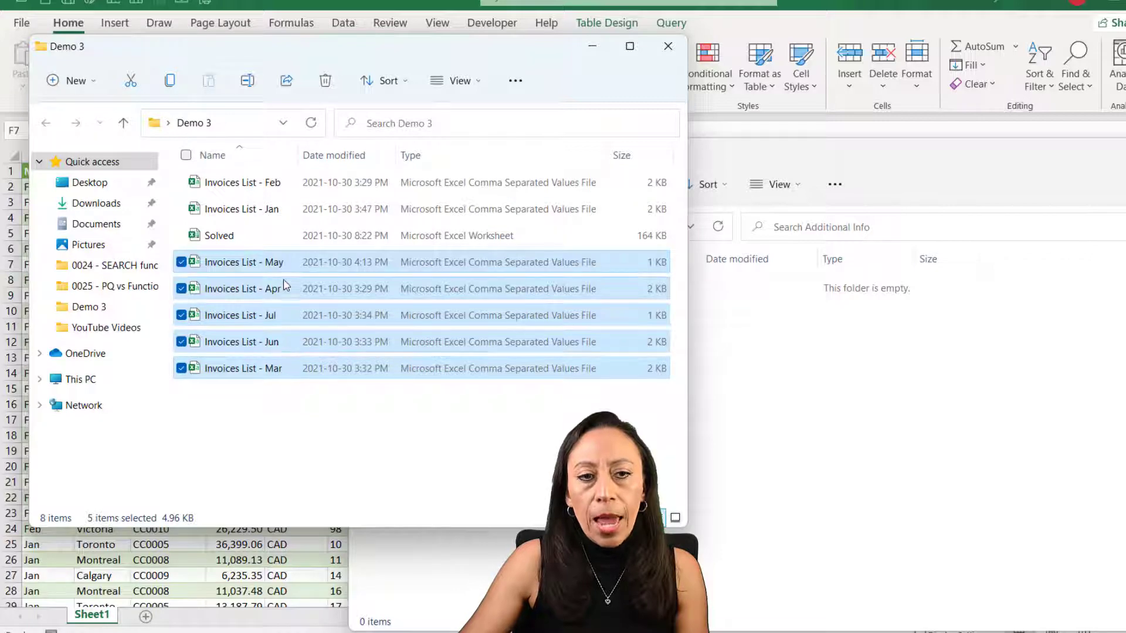
click(435, 455)
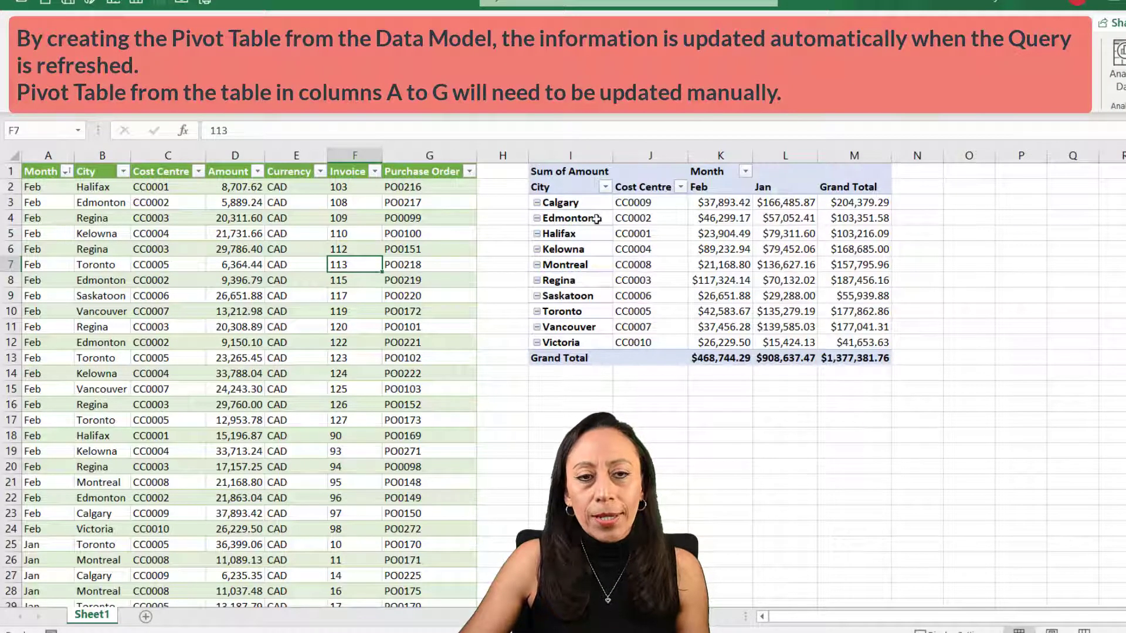
Confirm in Queries & Connections that the Demo 3 query has 66 rows loaded.
click(203, 187)
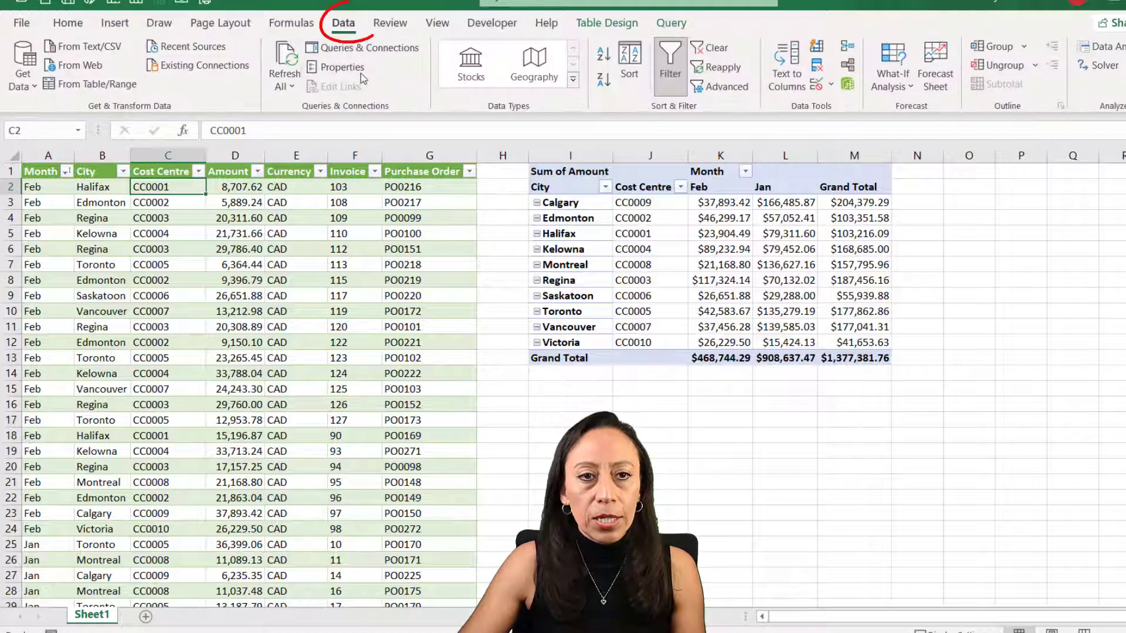
click(371, 49)
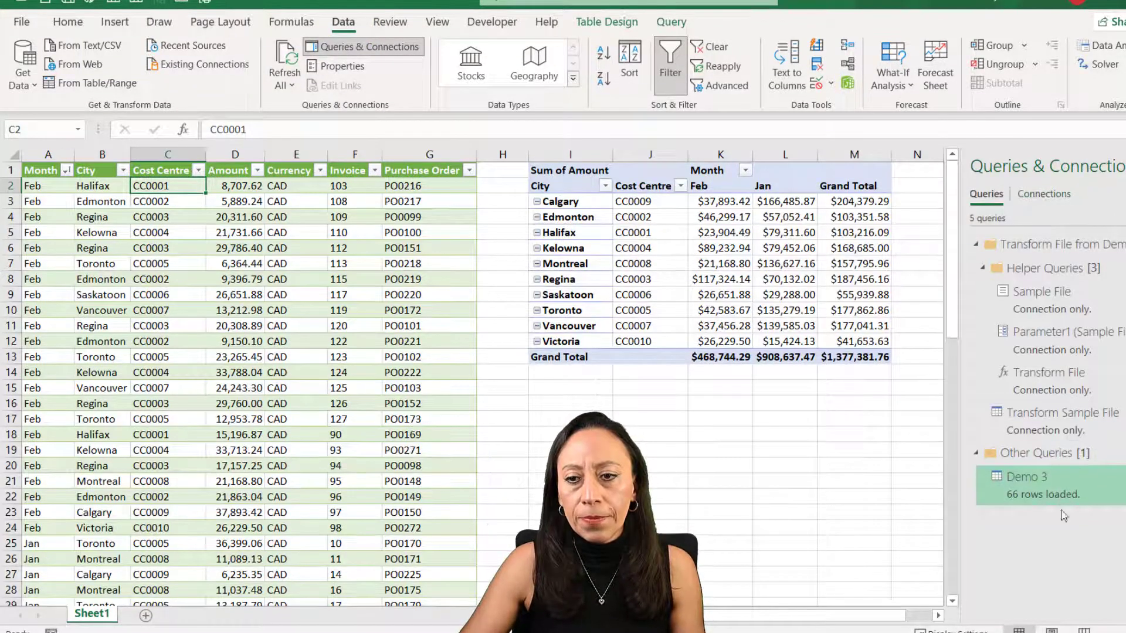
mouse_move(839, 483)
mouse_down()
mouse_move(962, 478)
mouse_move(927, 513)
mouse_up()
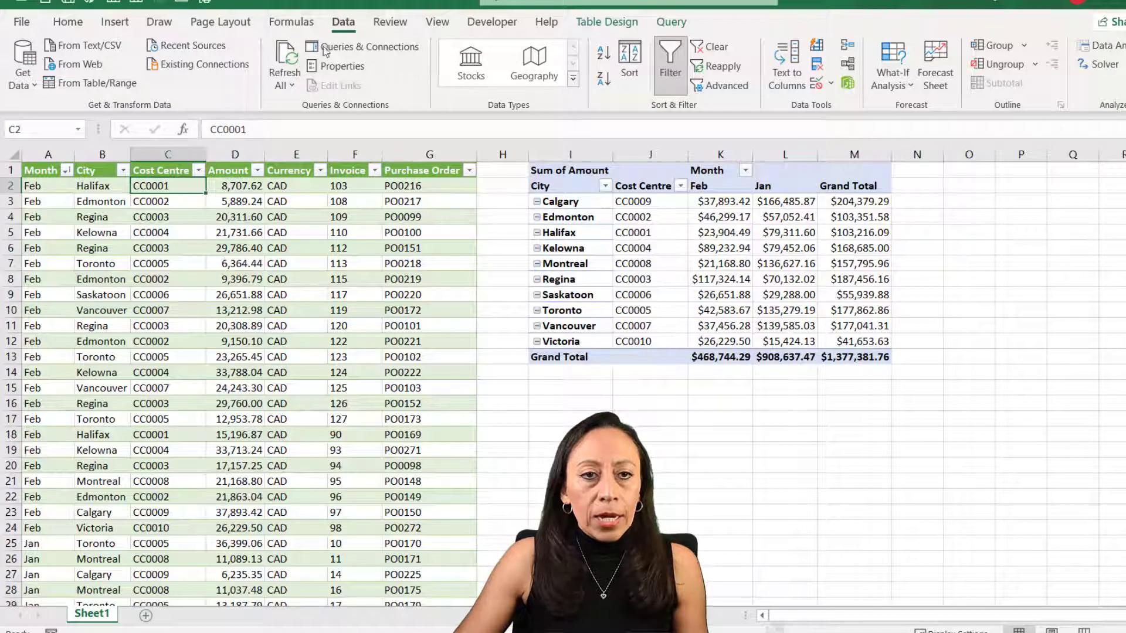
drag(359, 8, 352, 7)
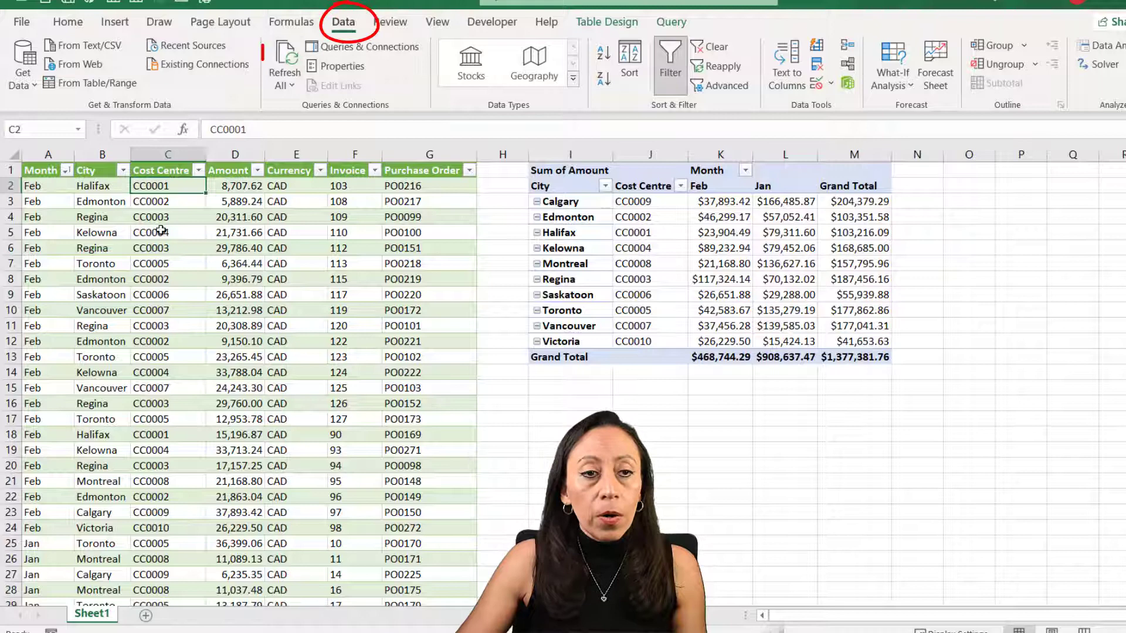
right_click(167, 185)
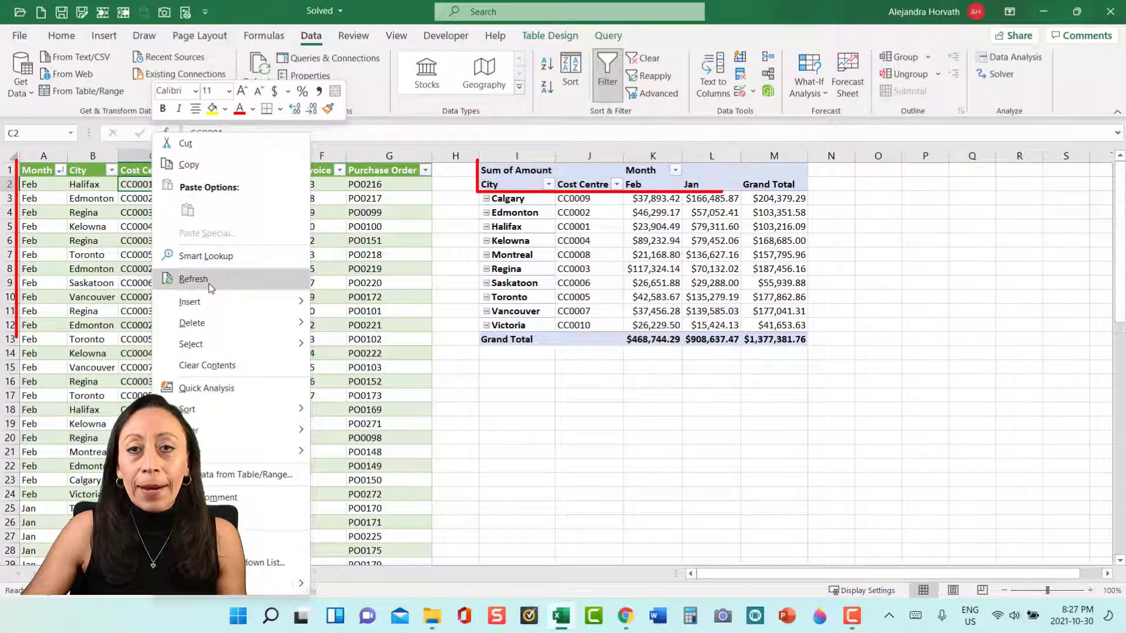
Refresh the Demo 3 query, loading 175 rows and adding Mar–Jul to the Month values.
click(210, 284)
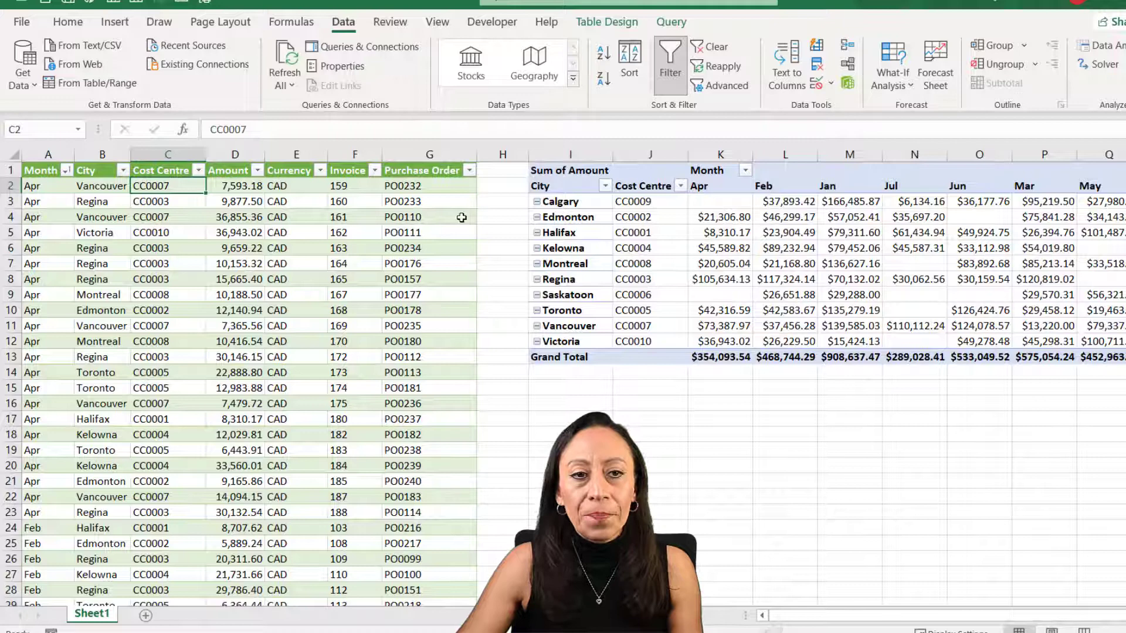
click(66, 170)
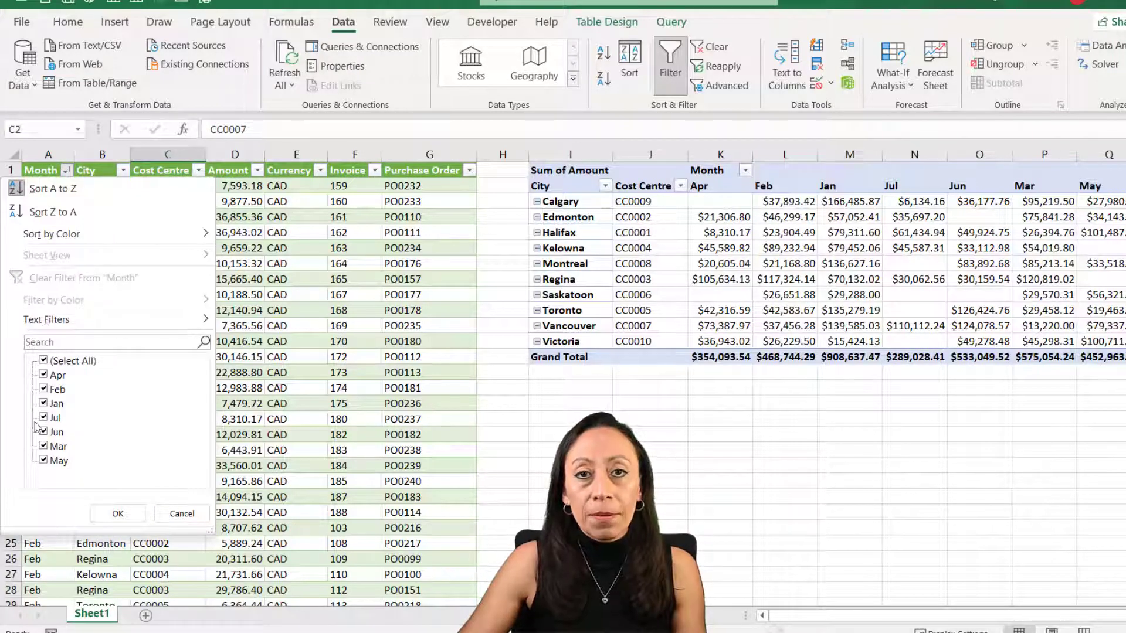
click(177, 510)
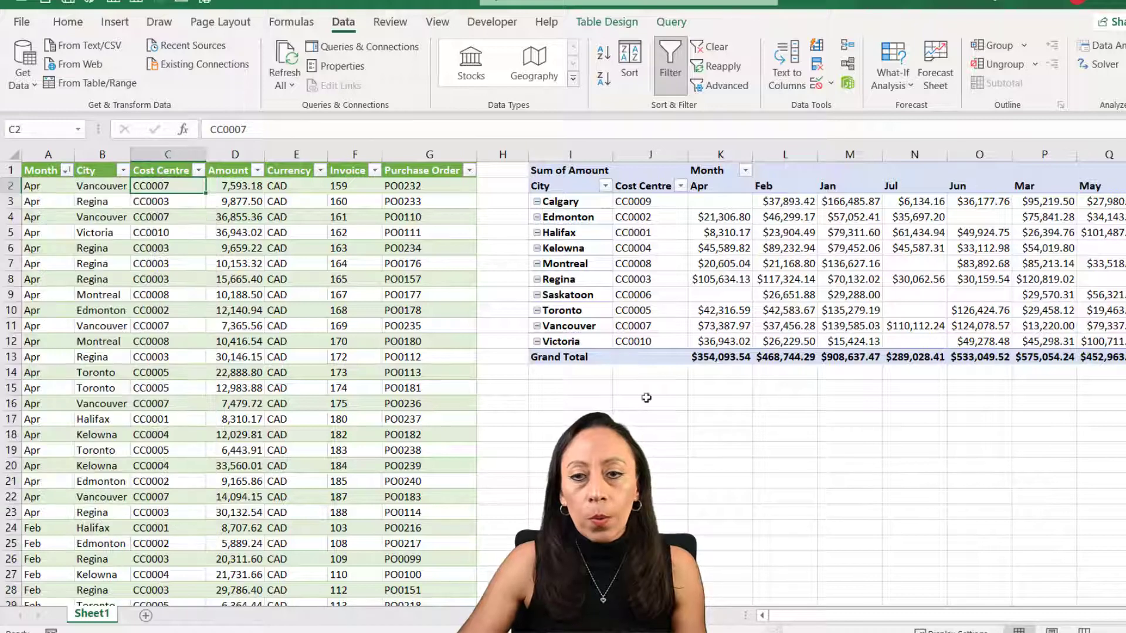
click(358, 47)
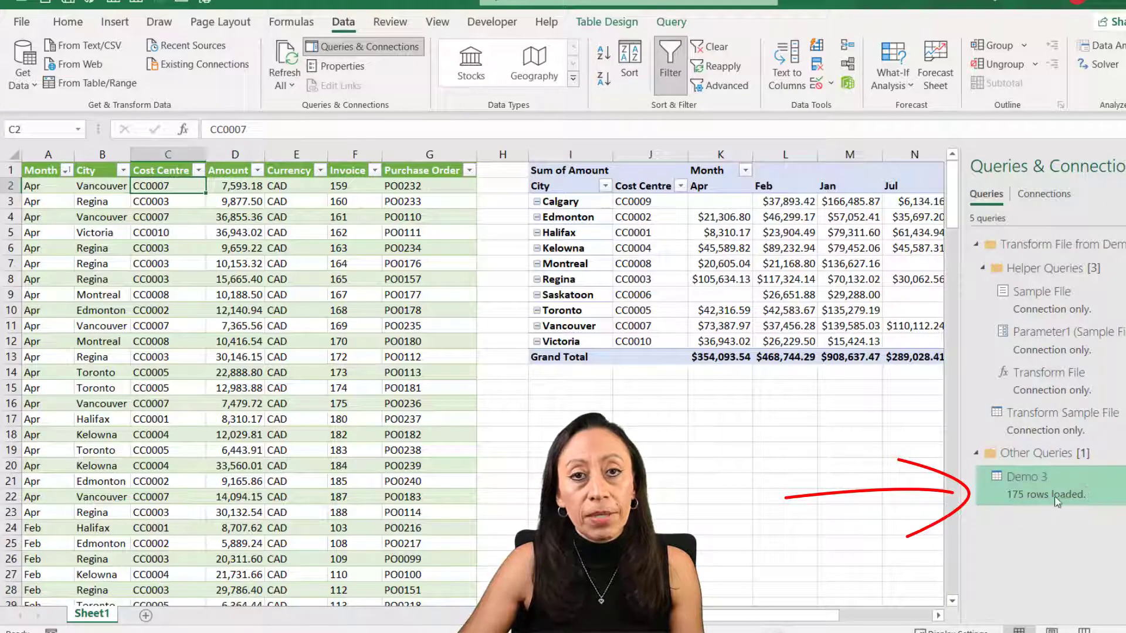
click(785, 496)
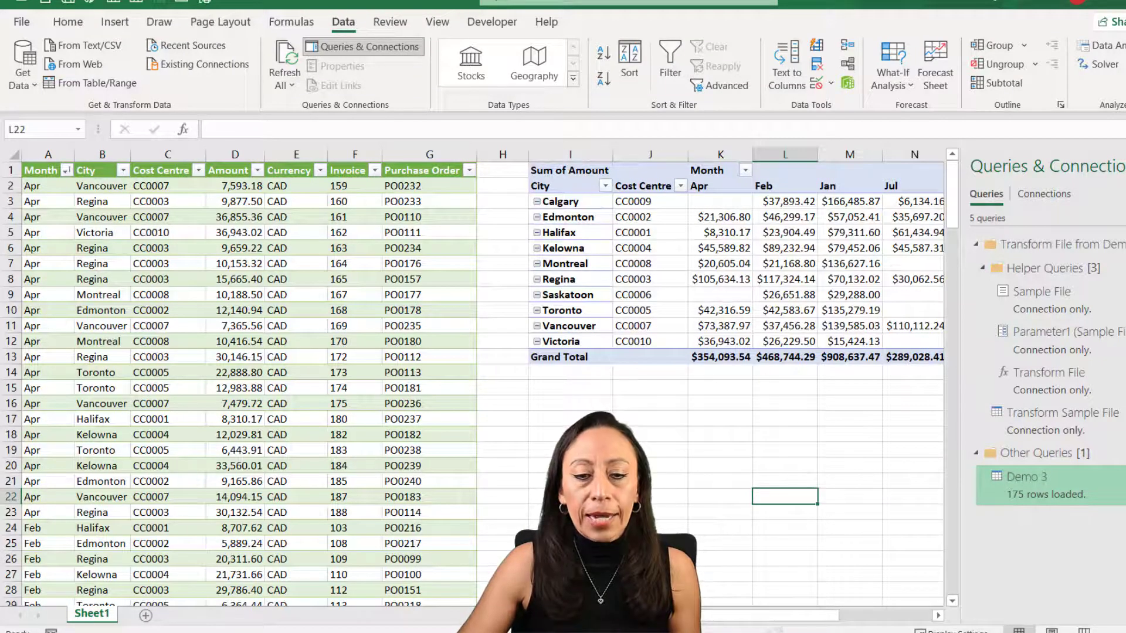
Open the five new Mar–Jul invoice CSVs from the Demo 3 folder in Excel.
click(389, 584)
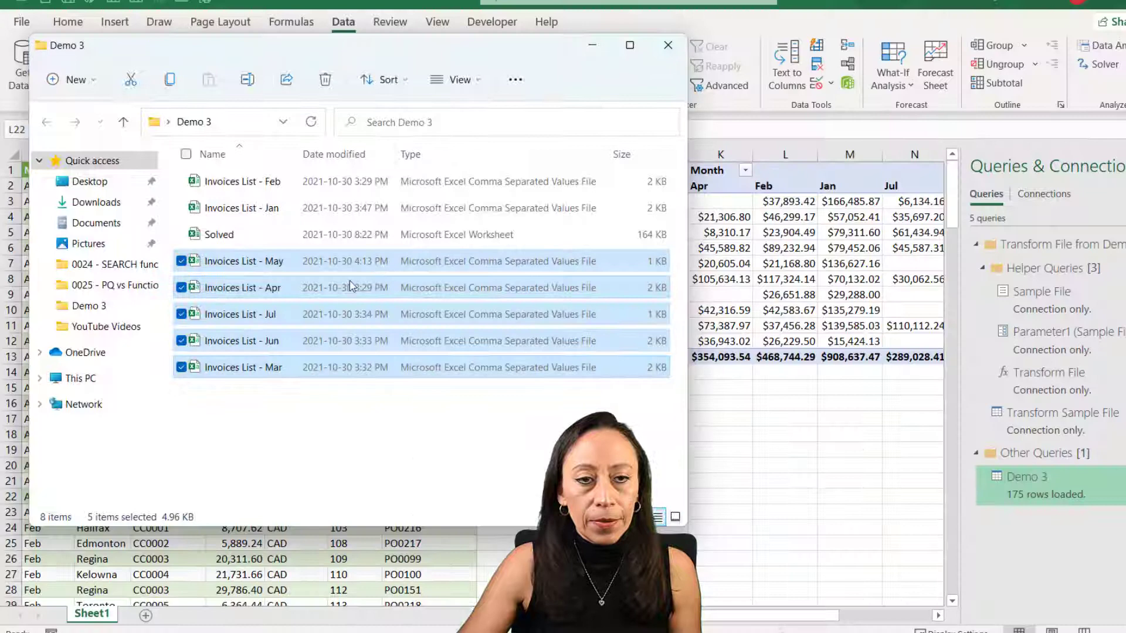
double_click(312, 265)
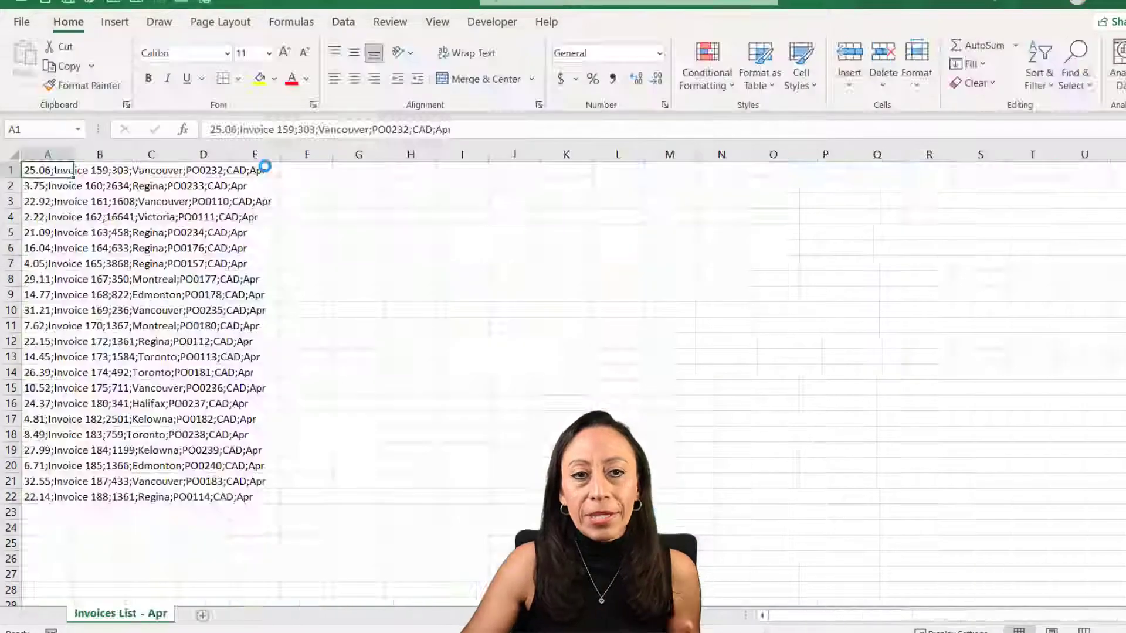